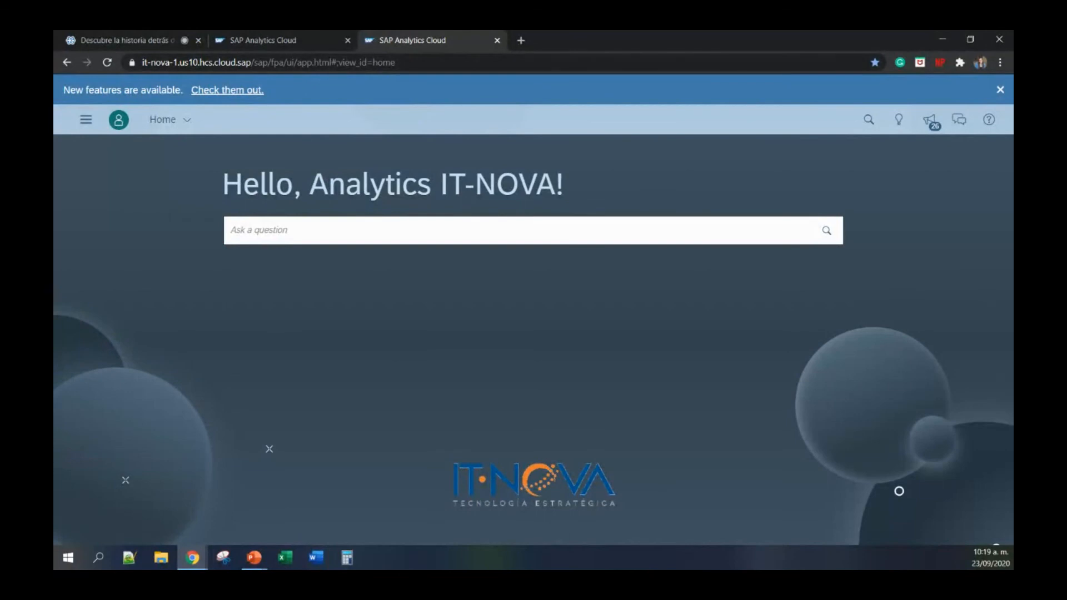
Dismiss the new features notice and create a new story.
{"action": "left_click", "coordinate": [1000, 90]}
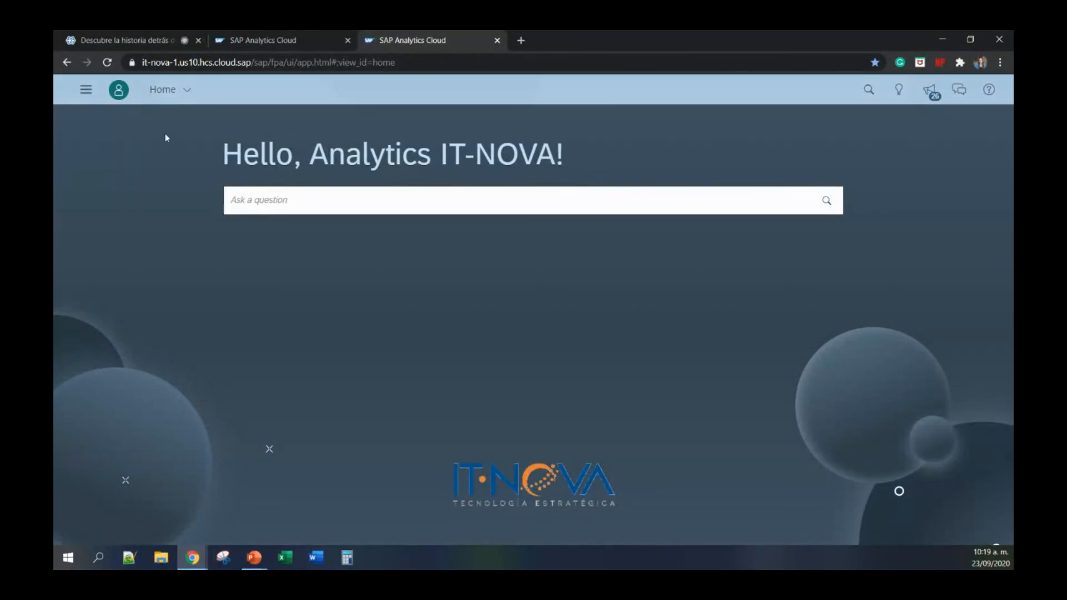
{"action": "left_click", "coordinate": [89, 93]}
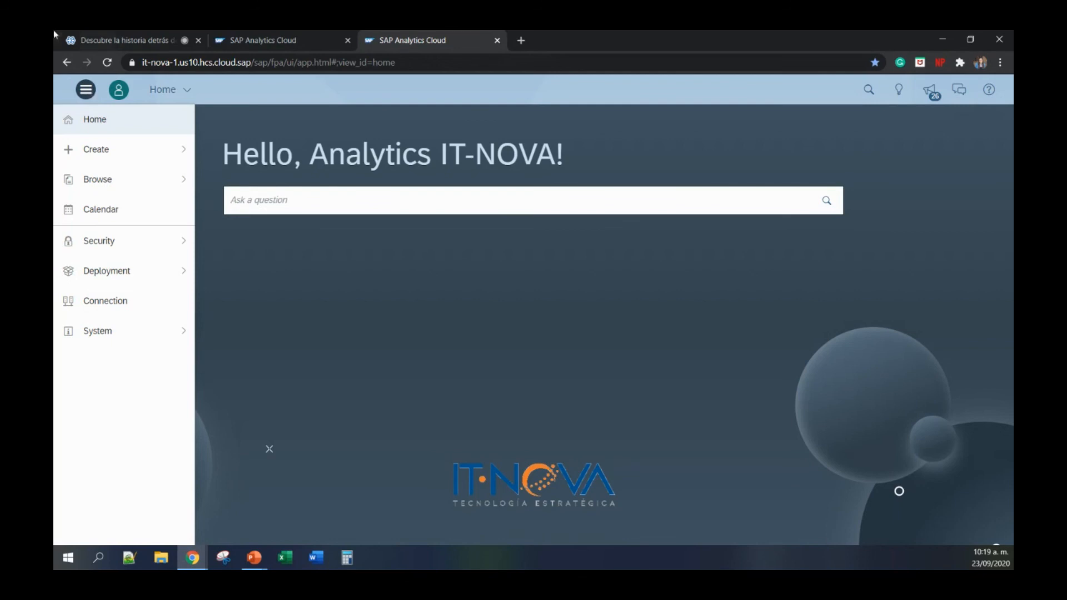
{"action": "left_click", "coordinate": [120, 178]}
{"action": "mouse_move", "coordinate": [133, 162]}
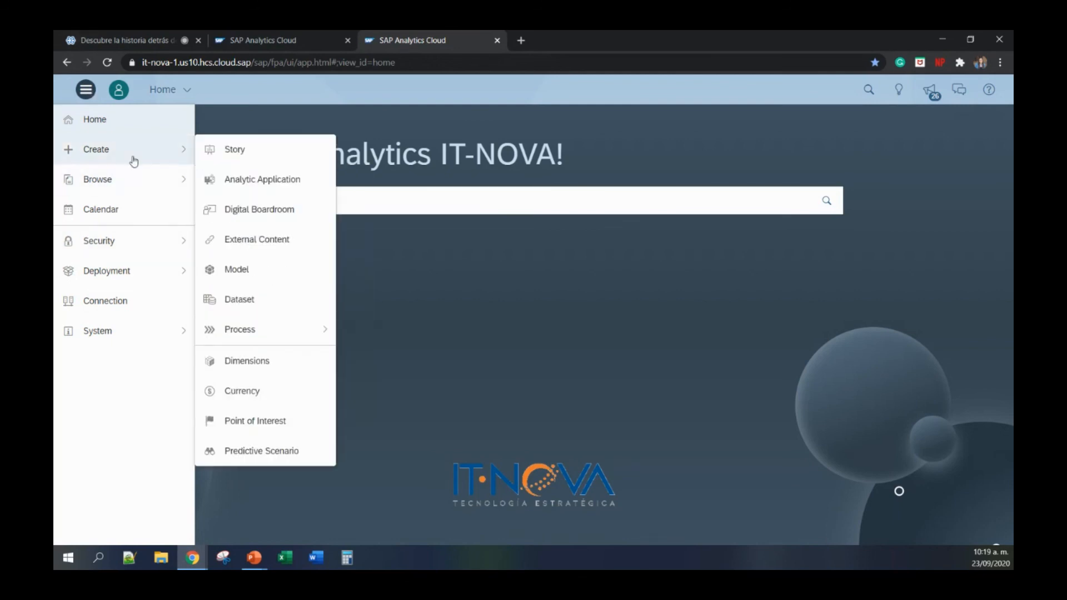
{"action": "left_click", "coordinate": [272, 157]}
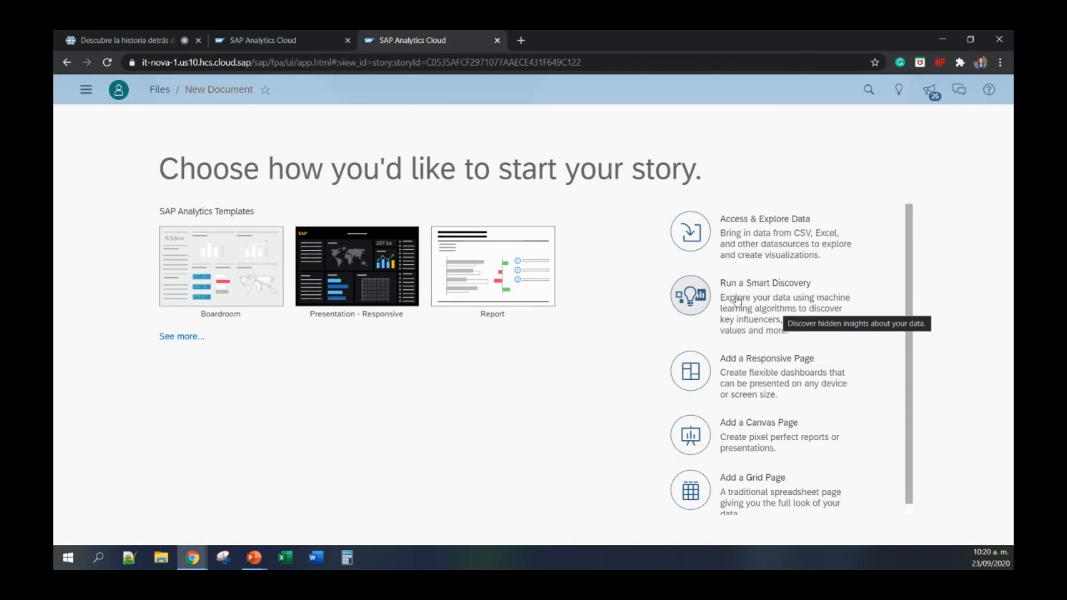
Start a Smart Discovery for the story using the SMART_INSIGHTS model as the data source.
{"action": "left_click", "coordinate": [694, 296]}
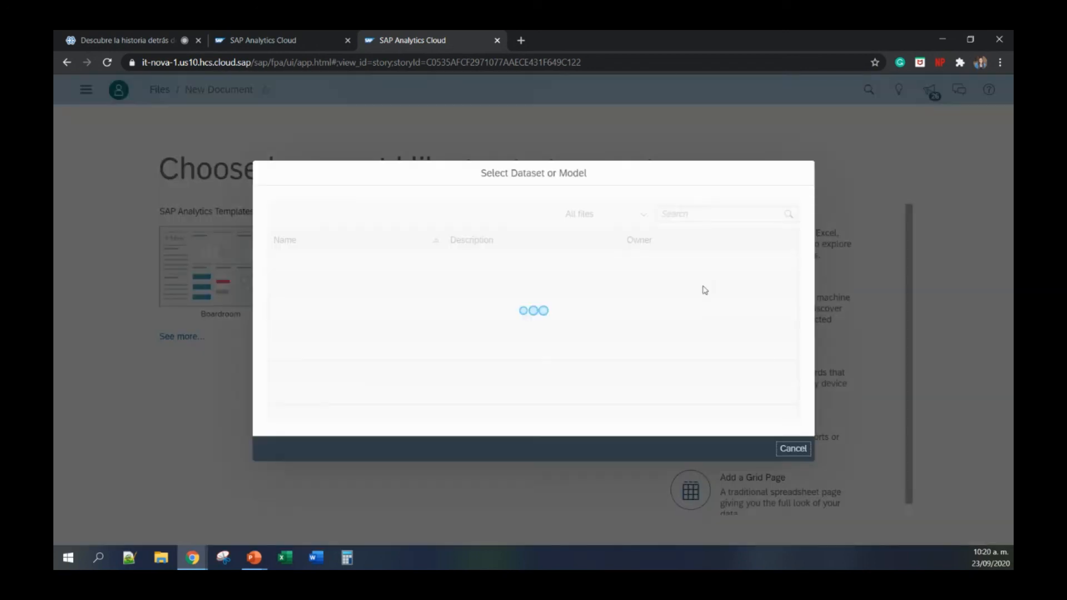
{"action": "scroll", "coordinate": [377, 321], "scroll_direction": "down", "scroll_amount": 3}
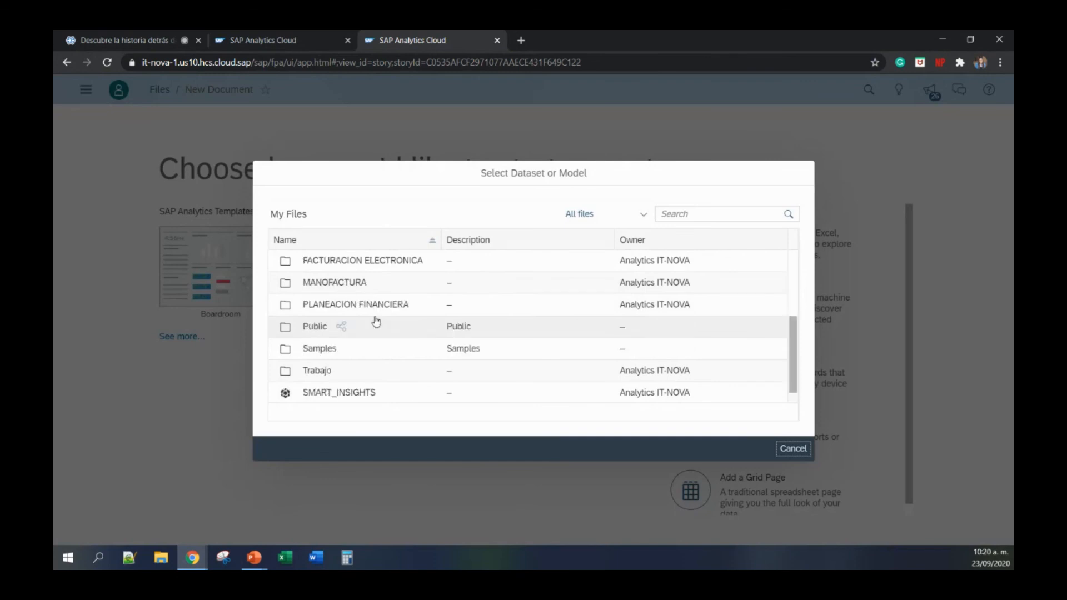
{"action": "left_click", "coordinate": [354, 397]}
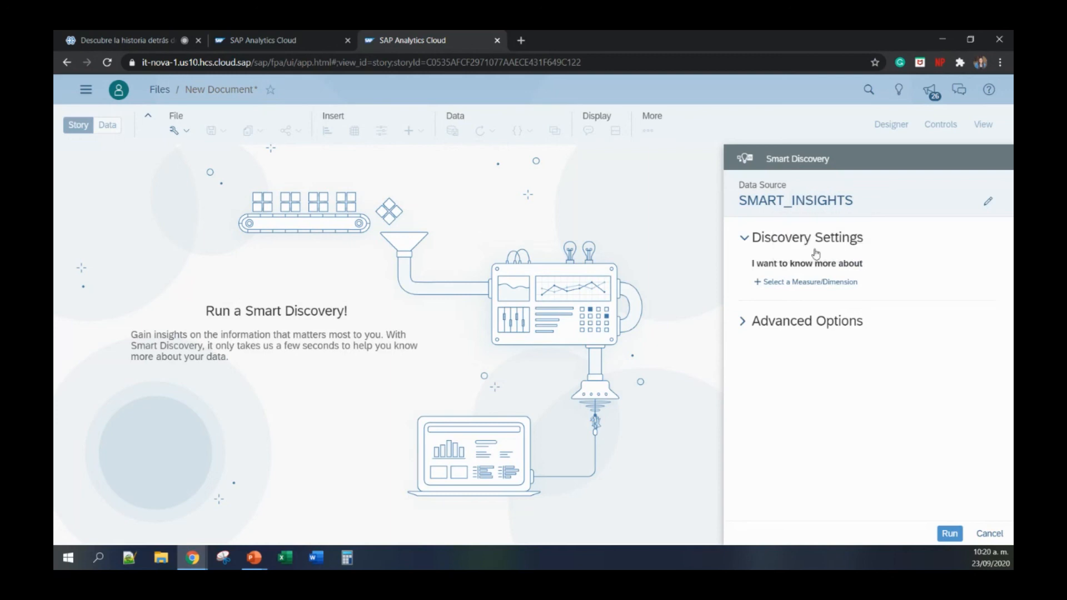
Set the measure Cantidad as the subject of the discovery and expand the advanced options.
{"action": "left_click", "coordinate": [837, 283]}
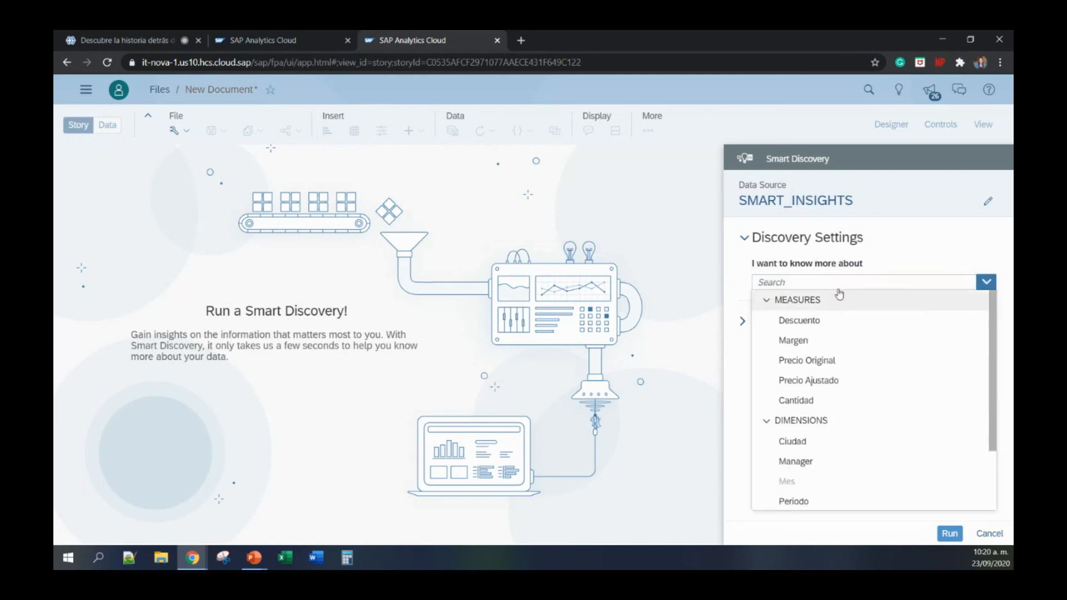
{"action": "scroll", "coordinate": [859, 316], "scroll_direction": "down", "scroll_amount": 2}
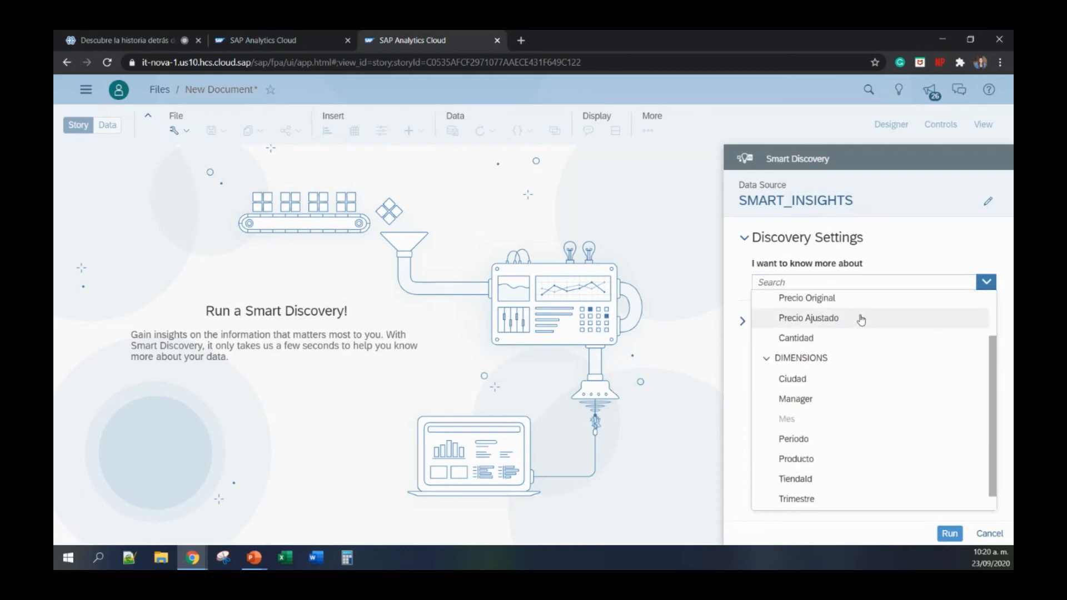
{"action": "scroll", "coordinate": [860, 321], "scroll_direction": "up", "scroll_amount": 2}
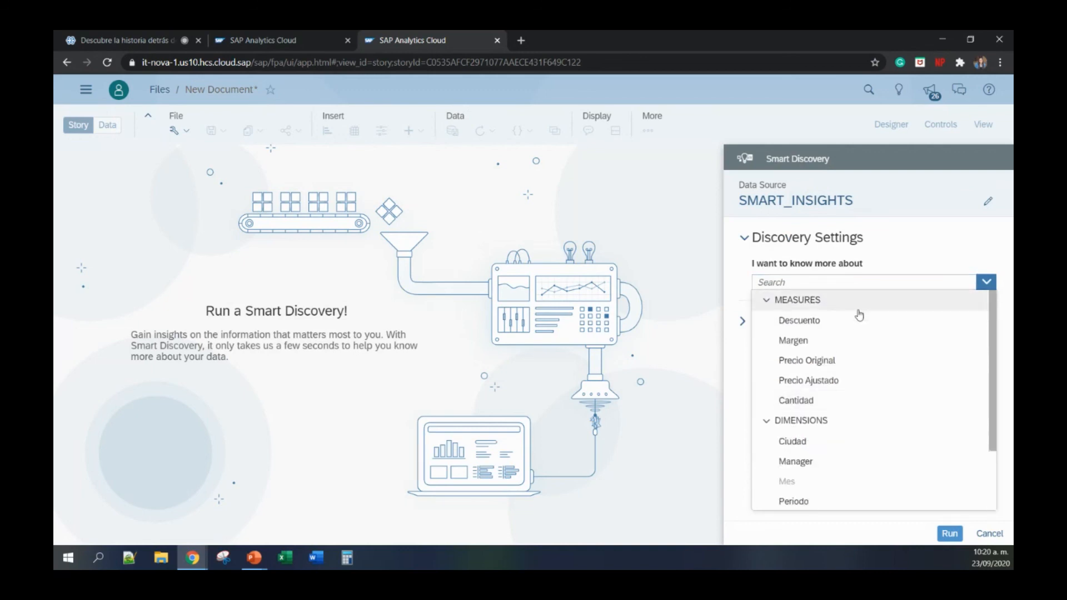
{"action": "scroll", "coordinate": [800, 360], "scroll_direction": "down", "scroll_amount": 2}
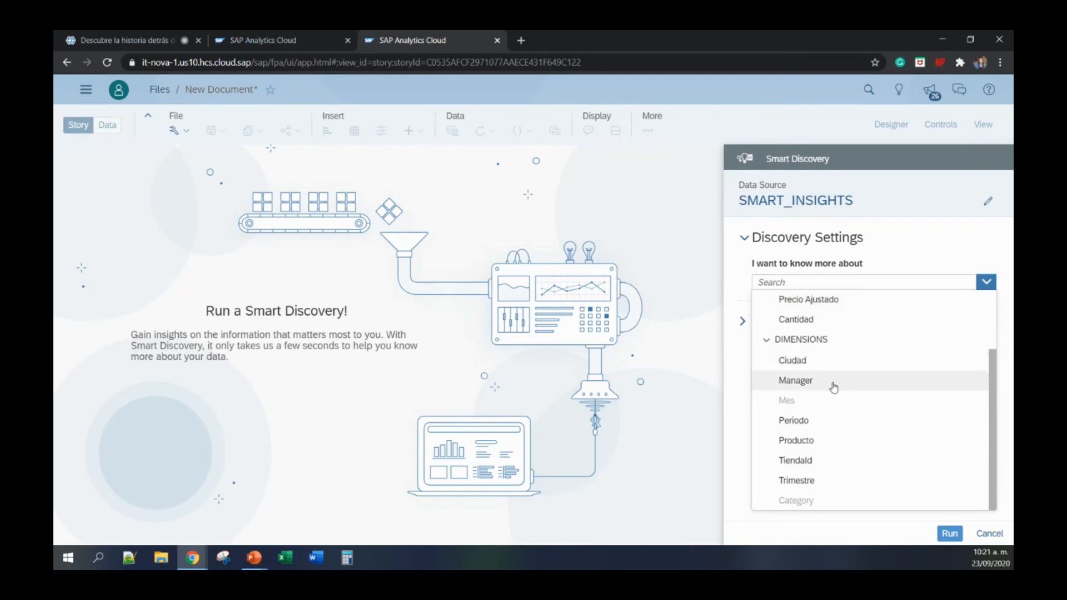
{"action": "scroll", "coordinate": [835, 425], "scroll_direction": "up", "scroll_amount": 2}
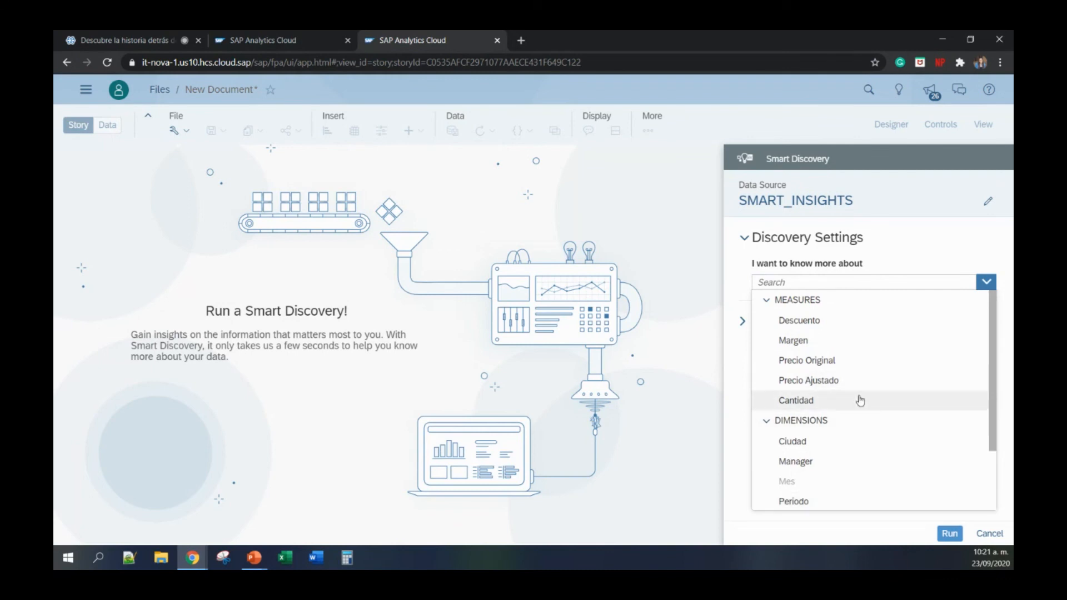
{"action": "left_click", "coordinate": [814, 403]}
{"action": "left_click", "coordinate": [742, 321]}
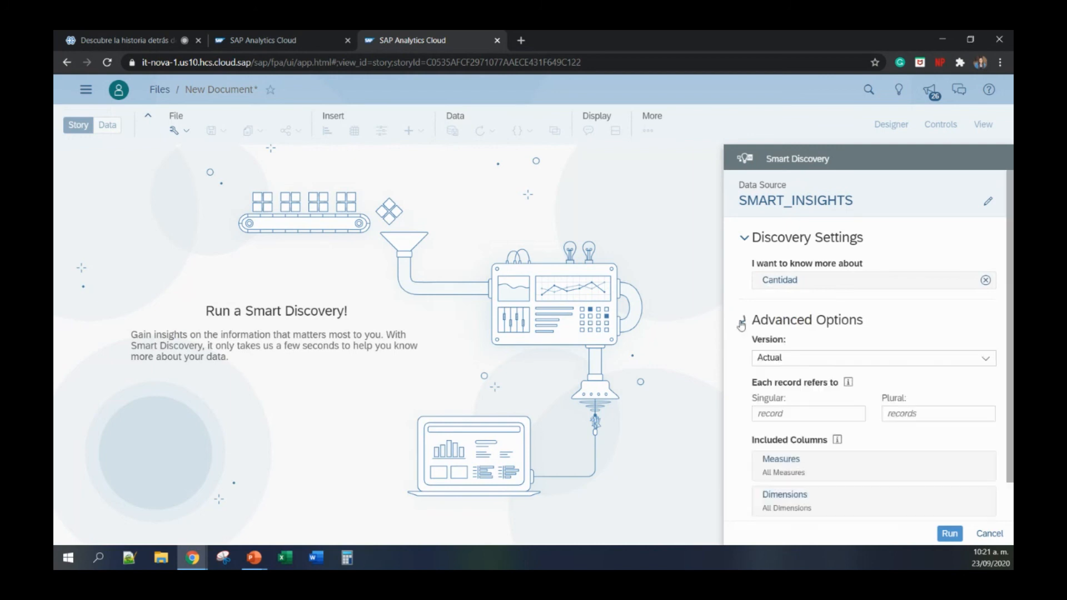
{"action": "scroll", "coordinate": [817, 411], "scroll_direction": "down", "scroll_amount": 1}
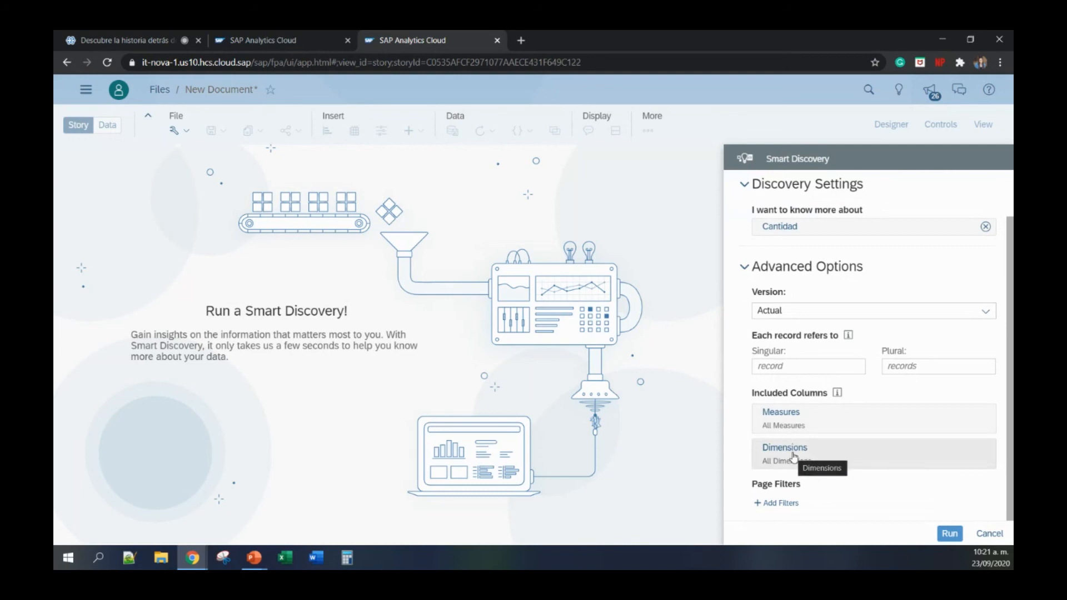
{"action": "left_click", "coordinate": [817, 424]}
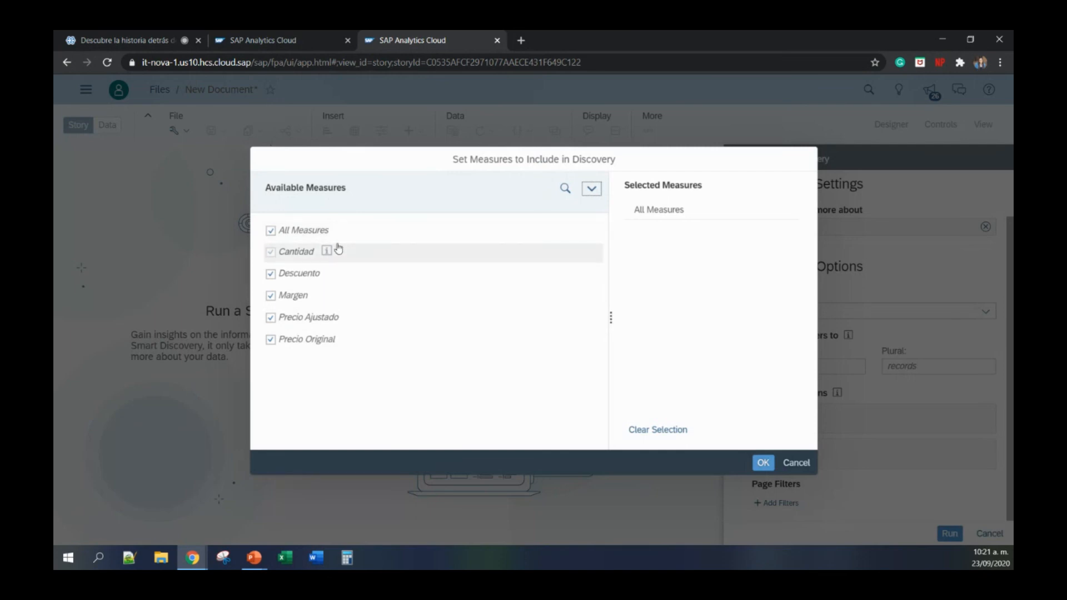
{"action": "left_click", "coordinate": [323, 274]}
{"action": "left_click", "coordinate": [345, 275]}
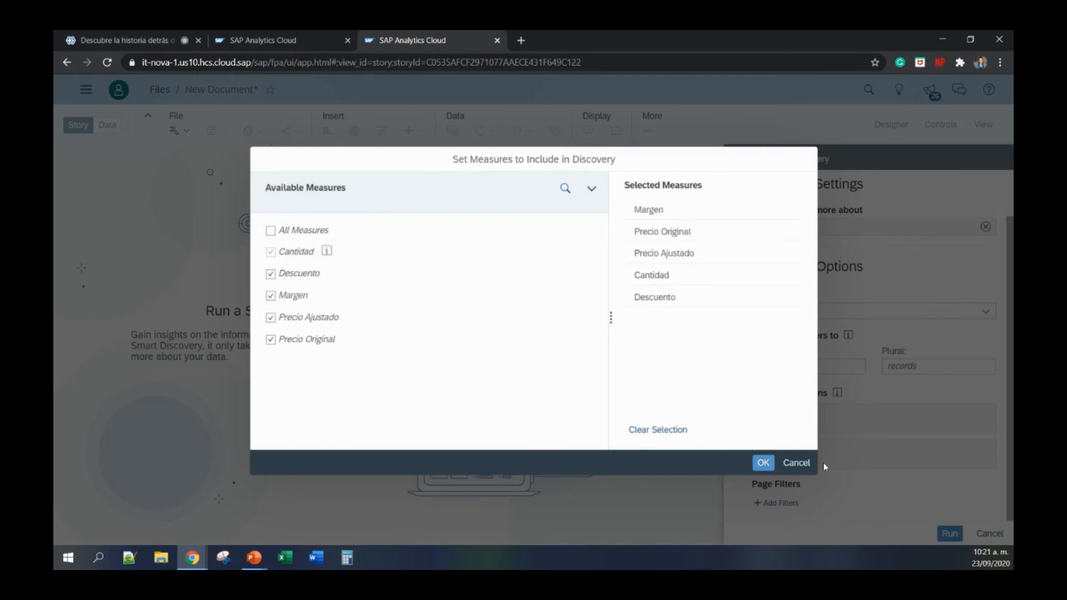
{"action": "left_click", "coordinate": [797, 463]}
{"action": "left_click", "coordinate": [777, 503]}
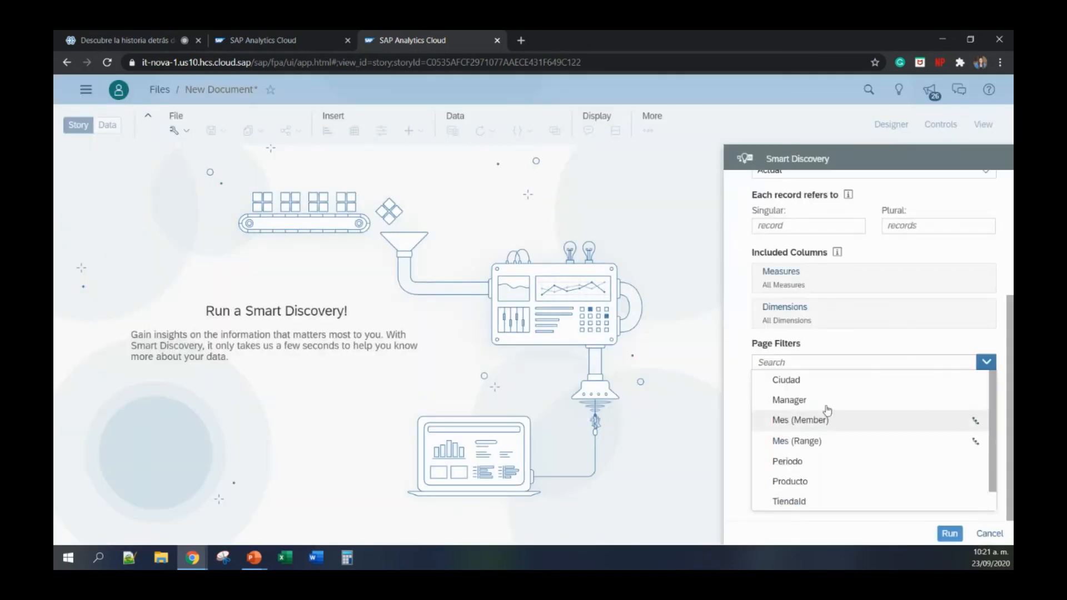
{"action": "scroll", "coordinate": [828, 410], "scroll_direction": "down", "scroll_amount": 1}
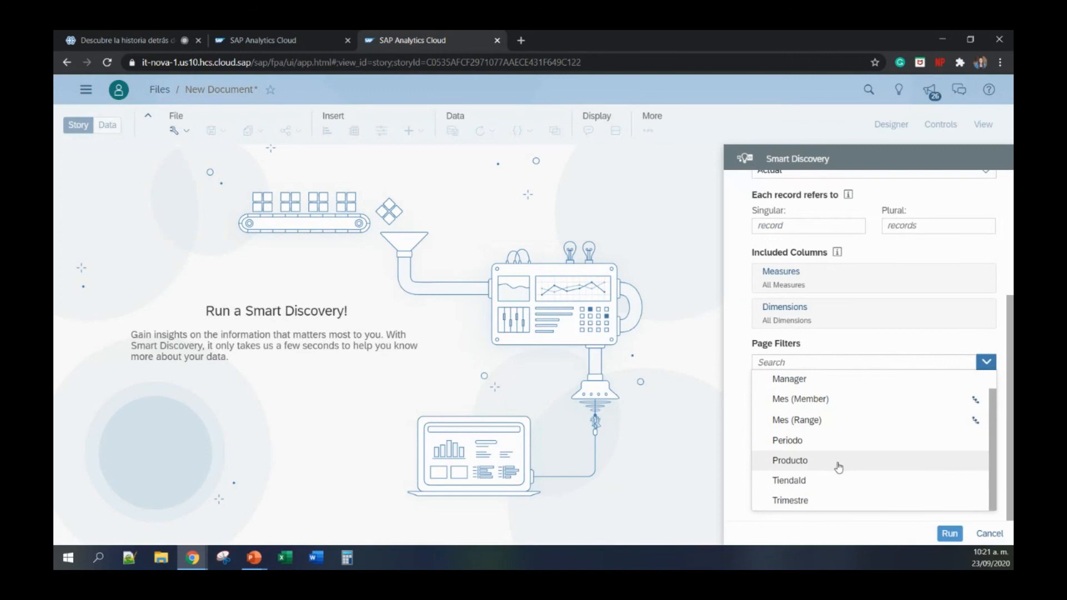
{"action": "left_click", "coordinate": [790, 460]}
{"action": "left_click", "coordinate": [319, 303]}
{"action": "left_click", "coordinate": [335, 300]}
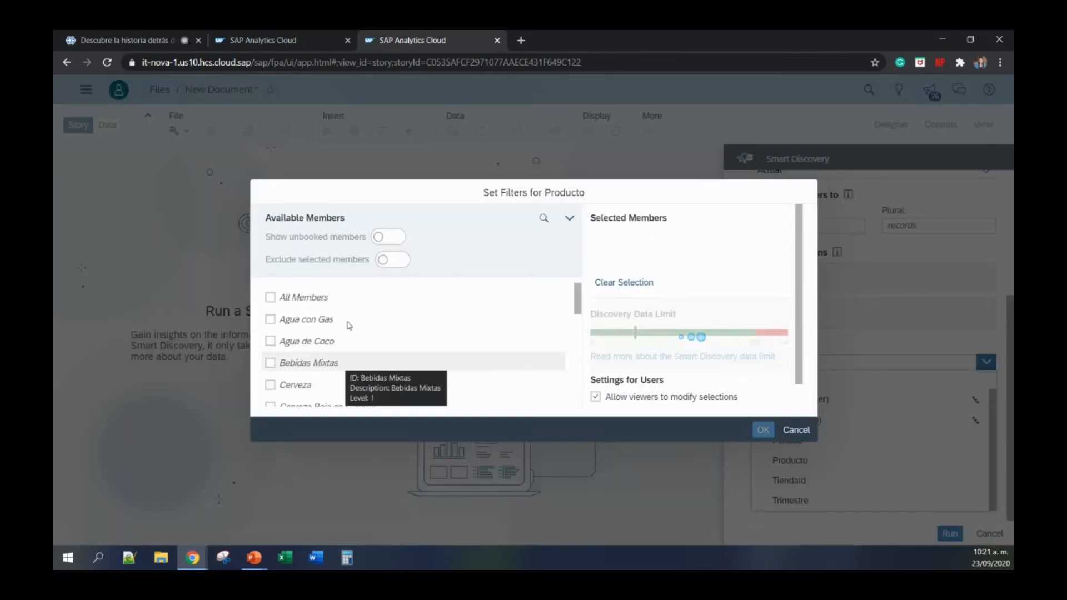
{"action": "scroll", "coordinate": [349, 325], "scroll_direction": "down", "scroll_amount": 2}
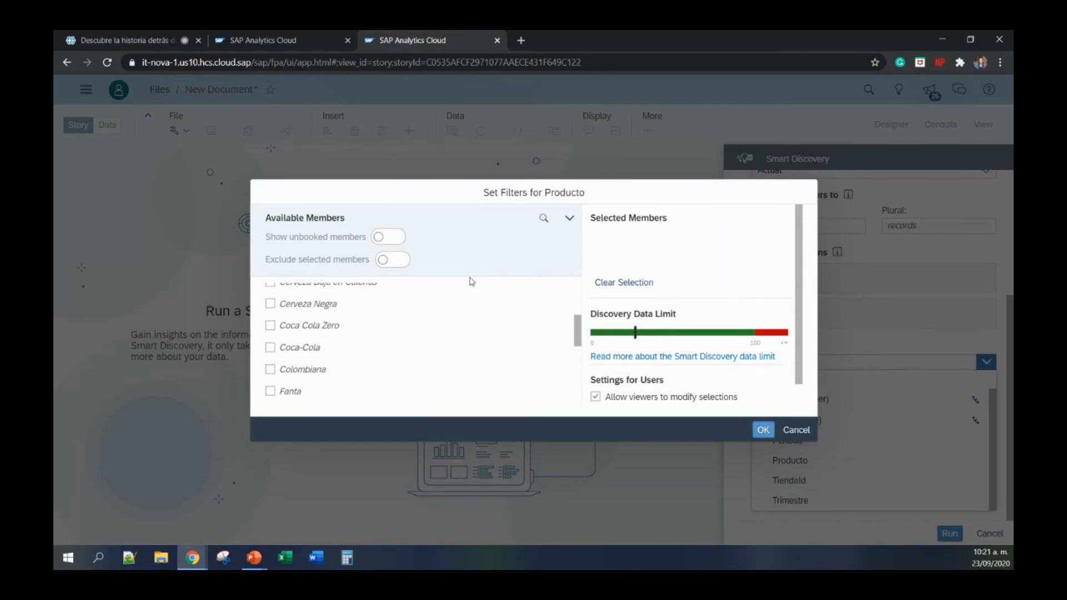
{"action": "left_click", "coordinate": [796, 430]}
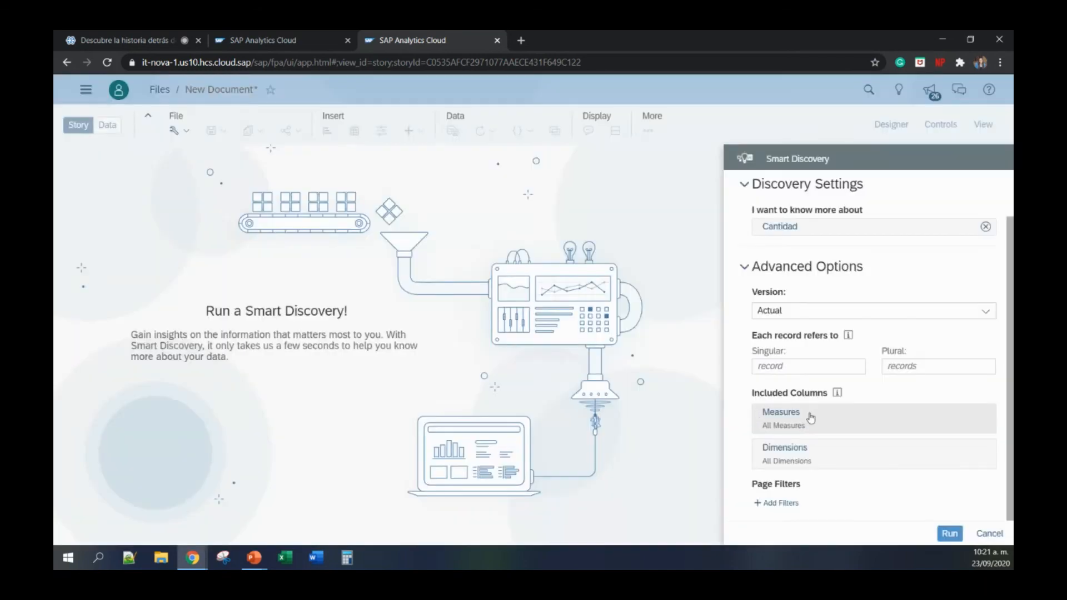
Run the Smart Discovery on Cantidad and switch to the browser tab with the existing SMART INSIGHTS story.
{"action": "left_click", "coordinate": [951, 533]}
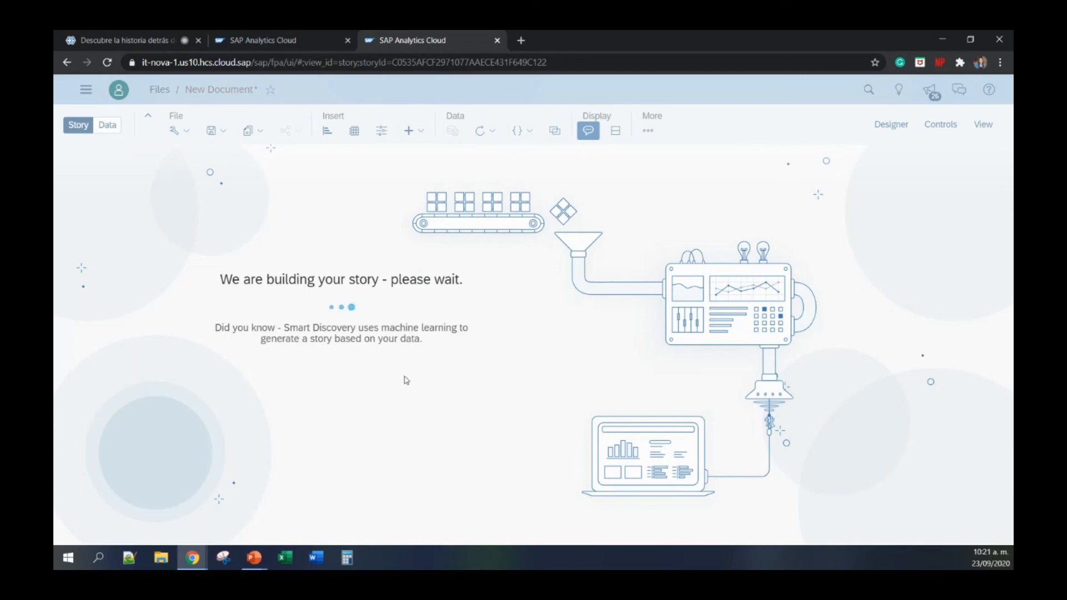
{"action": "left_click", "coordinate": [267, 40]}
{"action": "left_click", "coordinate": [157, 504]}
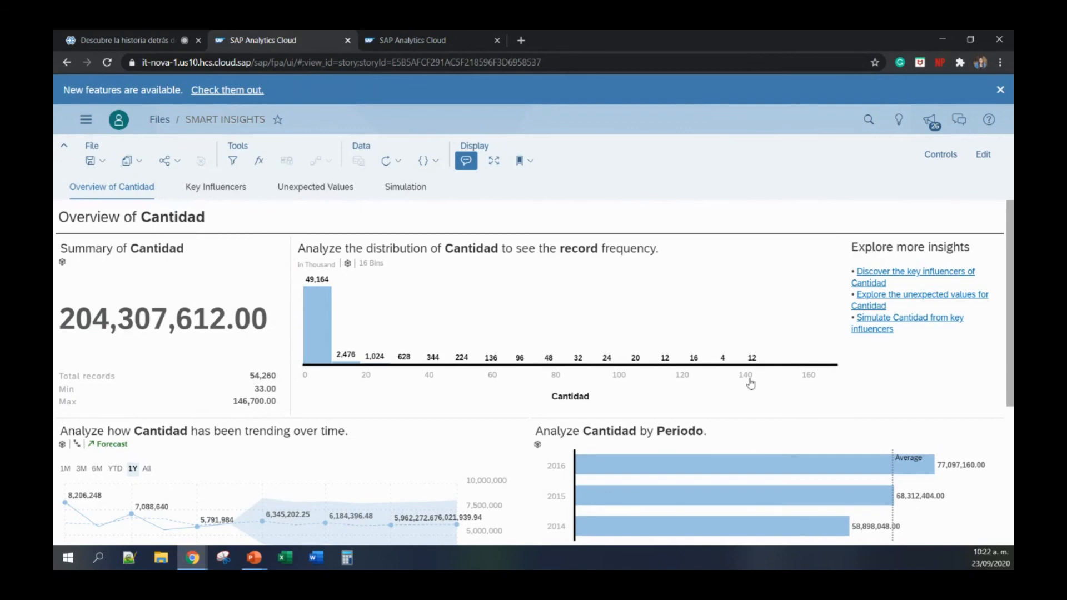
Examine the Cantidad distribution chart and the forecast points of the trend chart on the overview page.
{"action": "mouse_move", "coordinate": [325, 311]}
{"action": "scroll", "coordinate": [424, 355], "scroll_direction": "down", "scroll_amount": 2}
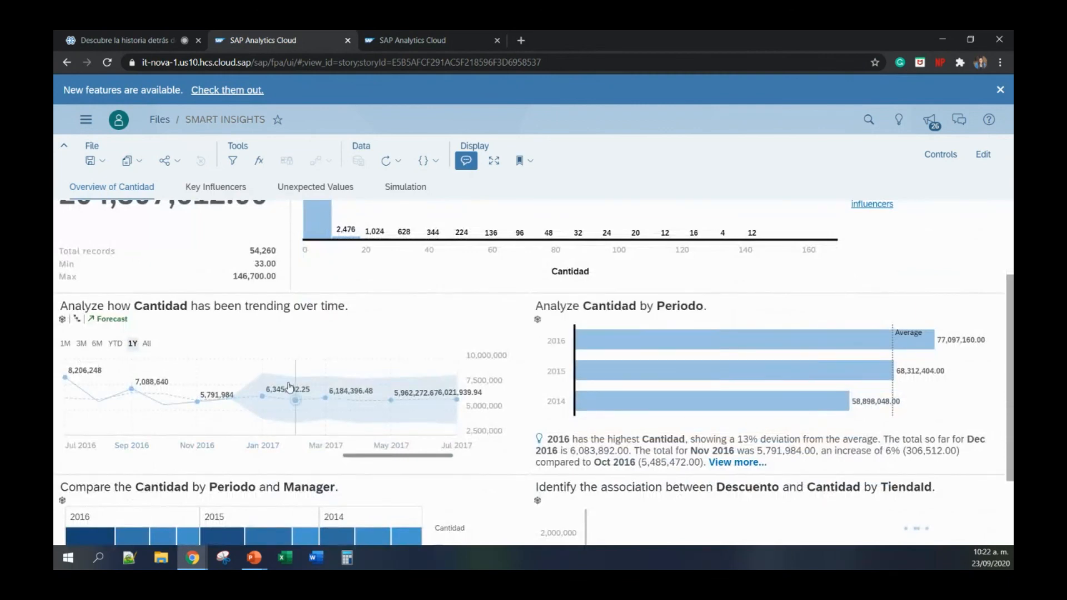
{"action": "mouse_move", "coordinate": [324, 386]}
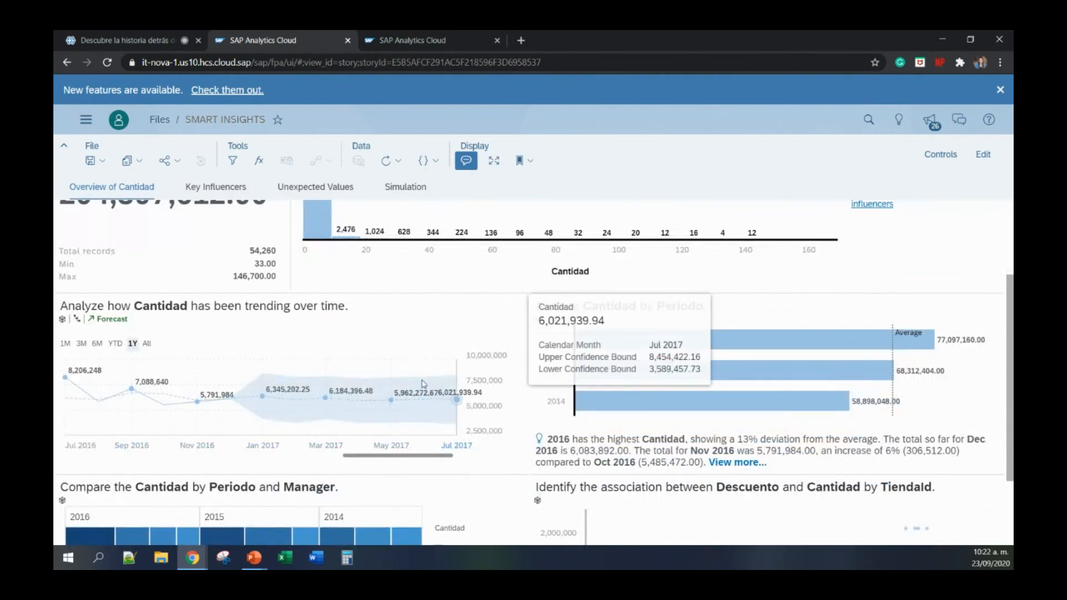
Compare the Cantidad trend chart over its preset time ranges, finish with the All range and inspect its forecast points.
{"action": "left_click", "coordinate": [147, 344]}
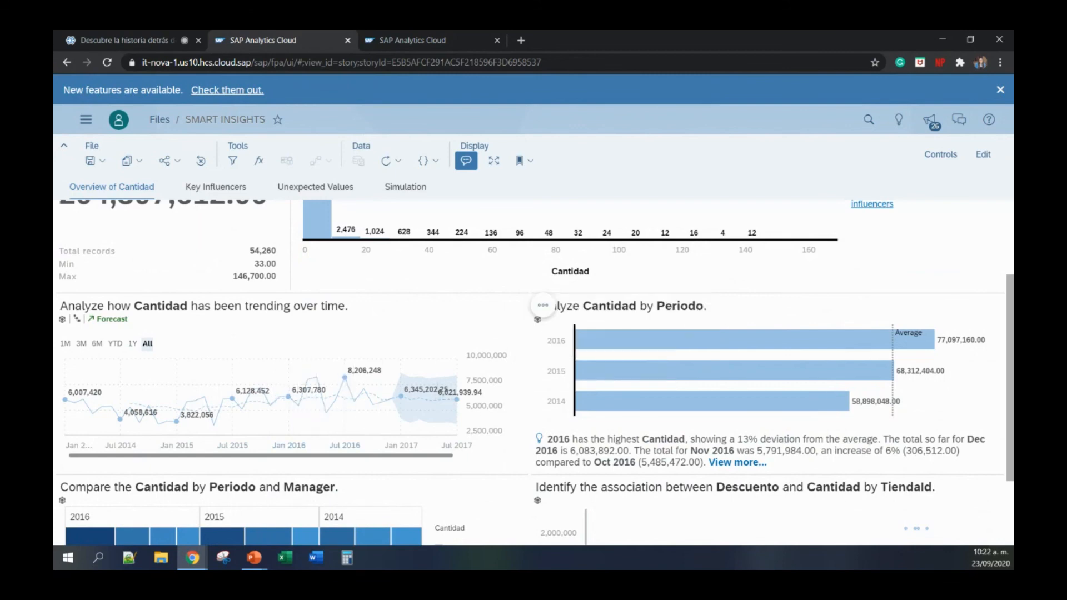
{"action": "left_click", "coordinate": [81, 344]}
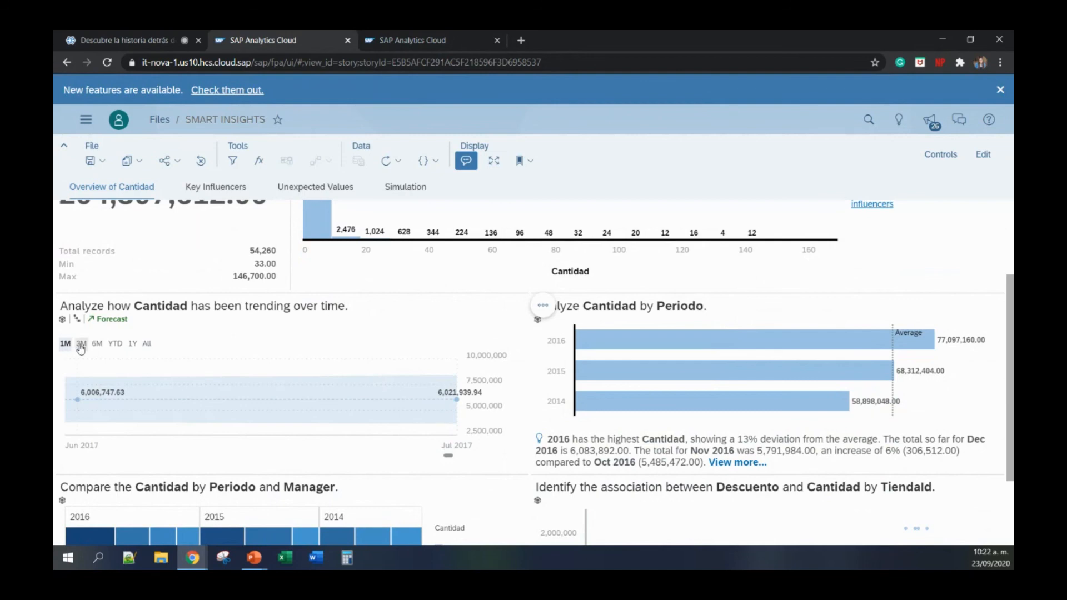
{"action": "left_click", "coordinate": [98, 344]}
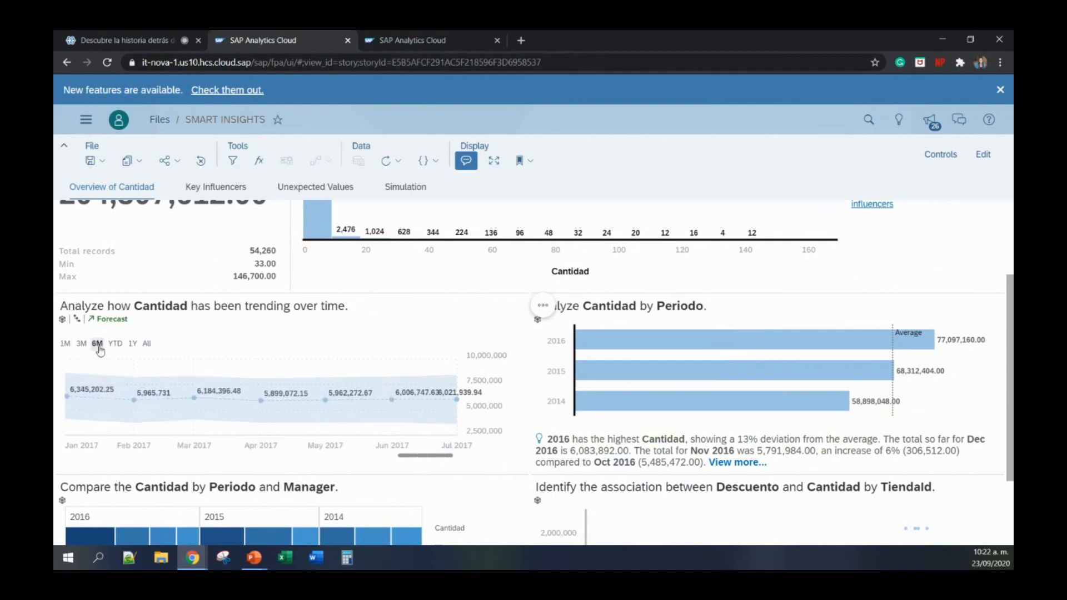
{"action": "left_click", "coordinate": [115, 345]}
{"action": "left_click", "coordinate": [132, 344]}
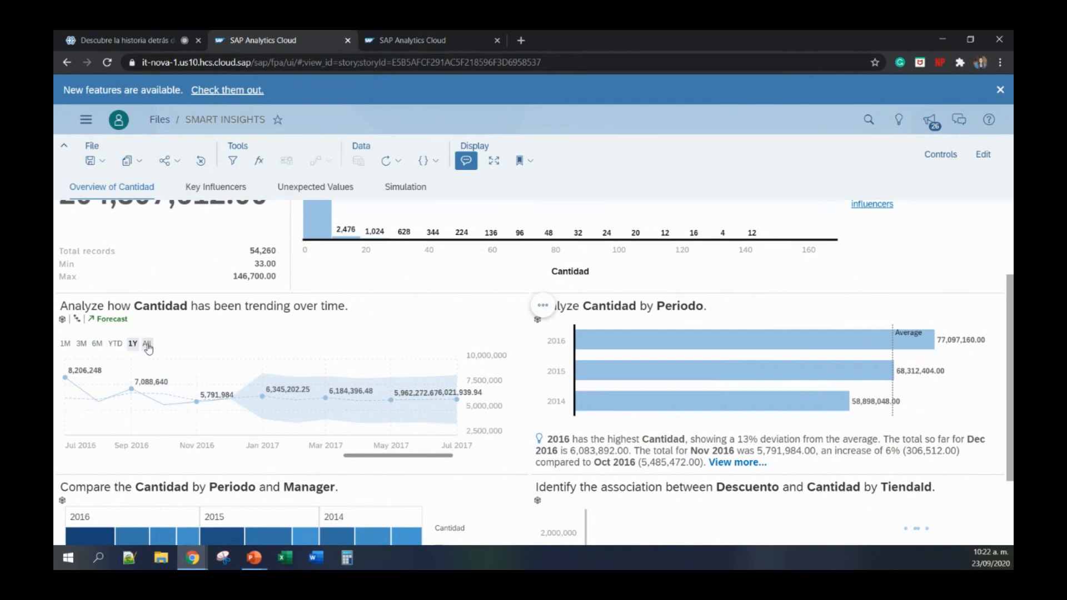
{"action": "left_click", "coordinate": [148, 344]}
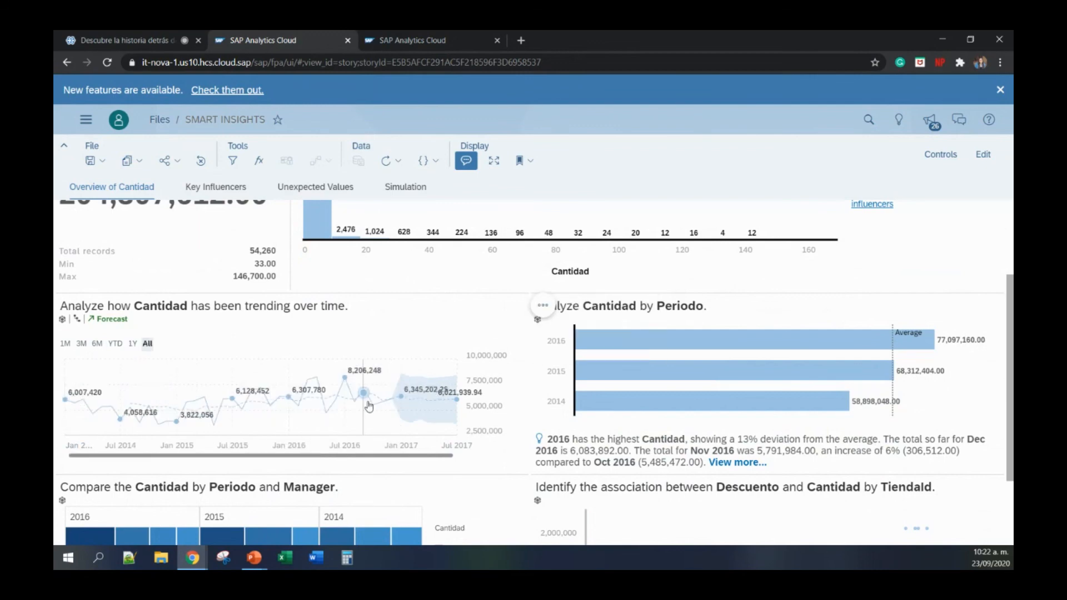
{"action": "mouse_move", "coordinate": [345, 400]}
{"action": "mouse_move", "coordinate": [433, 403]}
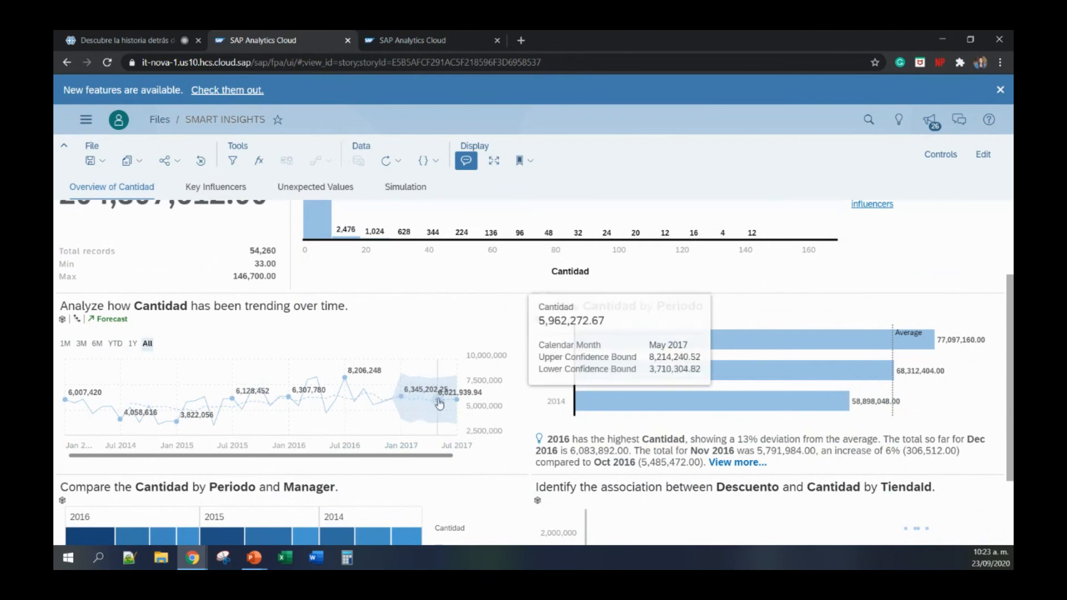
{"action": "mouse_move", "coordinate": [477, 404]}
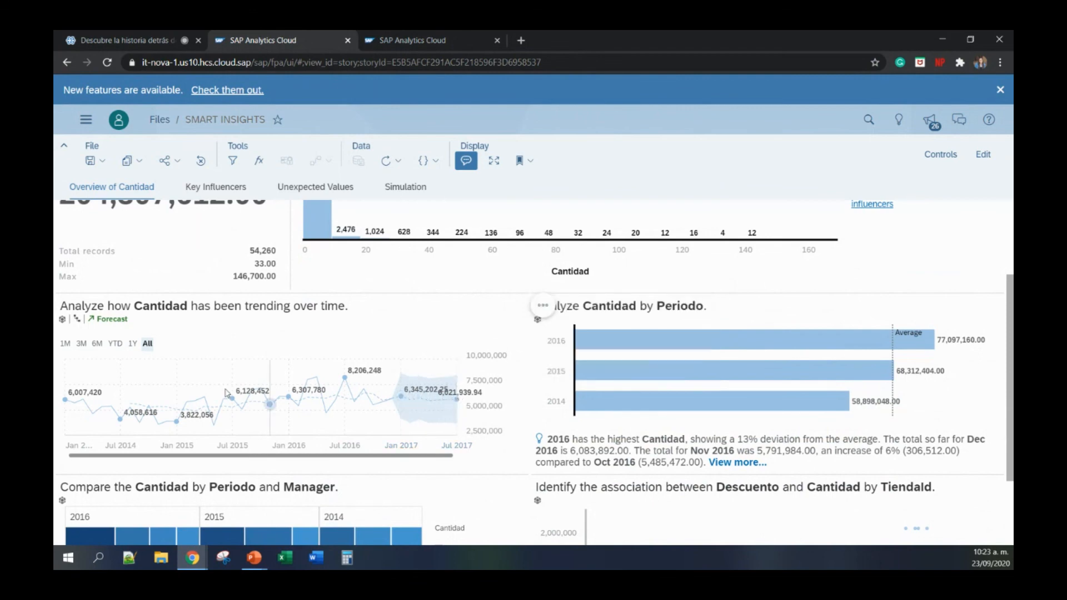
Reduce the number of forecast periods in the Cantidad trend chart so the forecast ends in Mar 2017.
{"action": "left_click", "coordinate": [112, 320]}
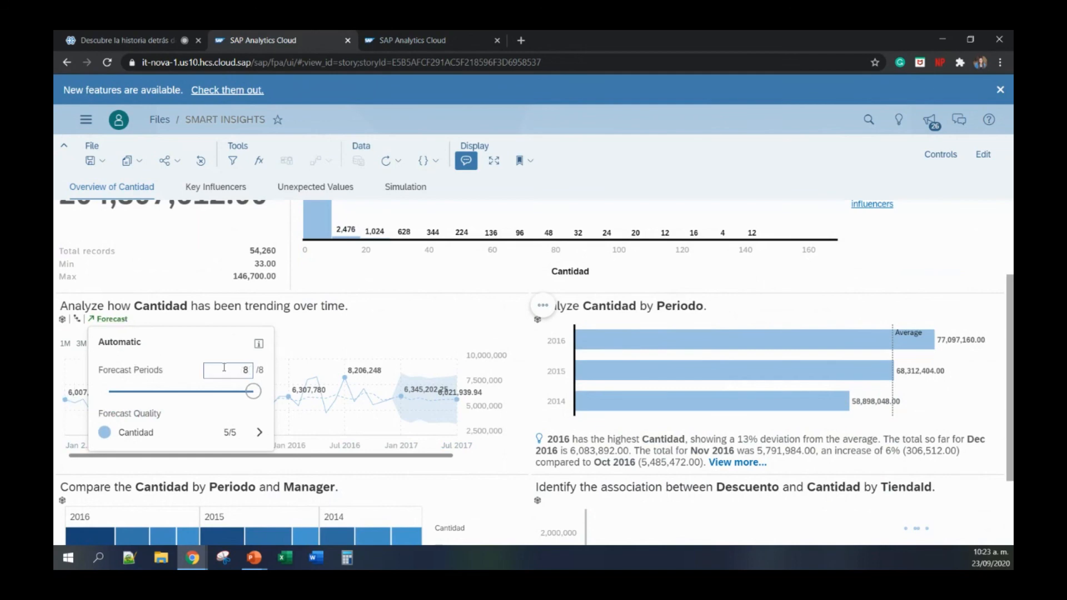
{"action": "left_click_drag", "start_coordinate": [253, 392], "coordinate": [163, 391]}
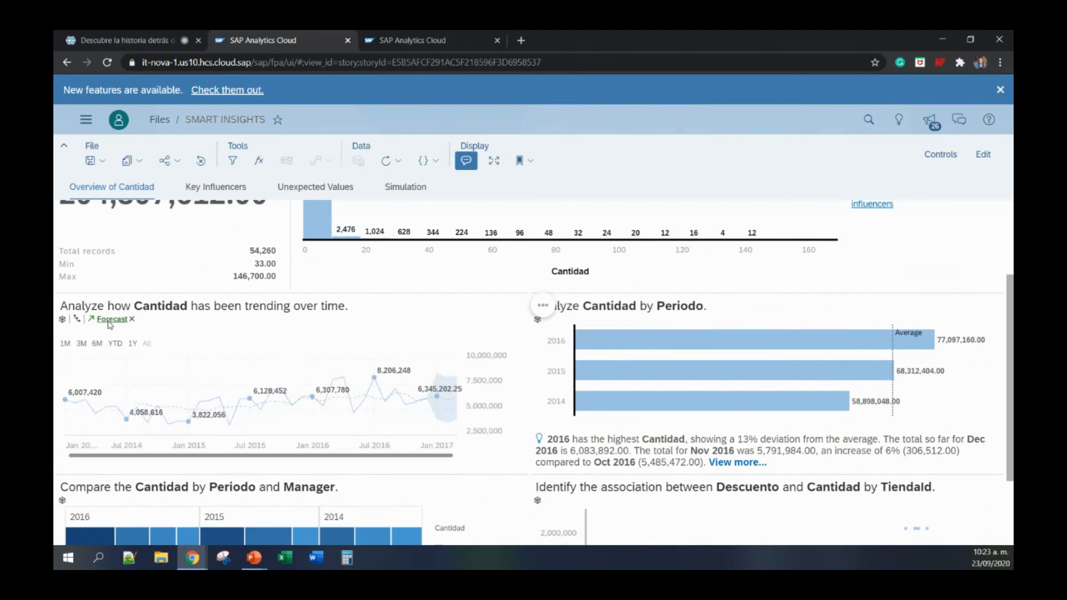
{"action": "mouse_move", "coordinate": [456, 403]}
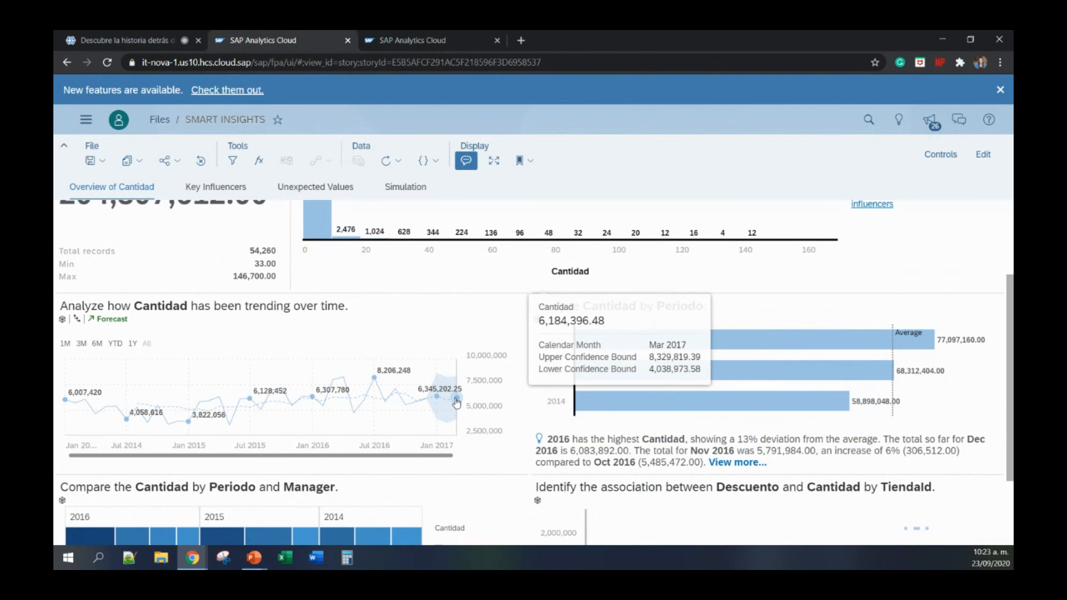
Check the forecast quality explanation for Cantidad in the trend chart's forecast settings and close the settings.
{"action": "left_click", "coordinate": [113, 320]}
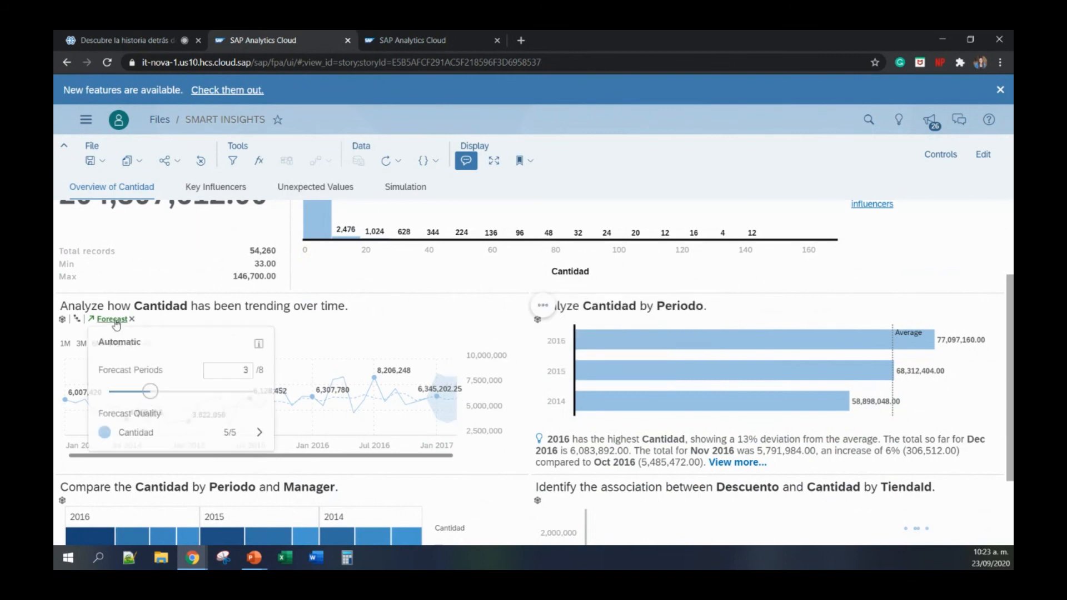
{"action": "left_click", "coordinate": [259, 434]}
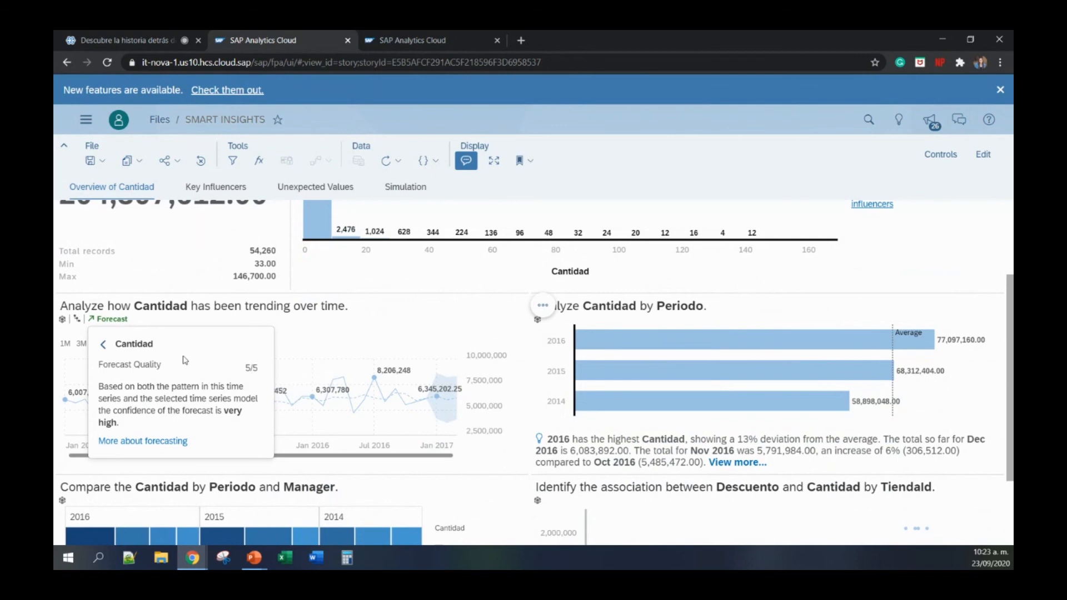
{"action": "left_click", "coordinate": [102, 345]}
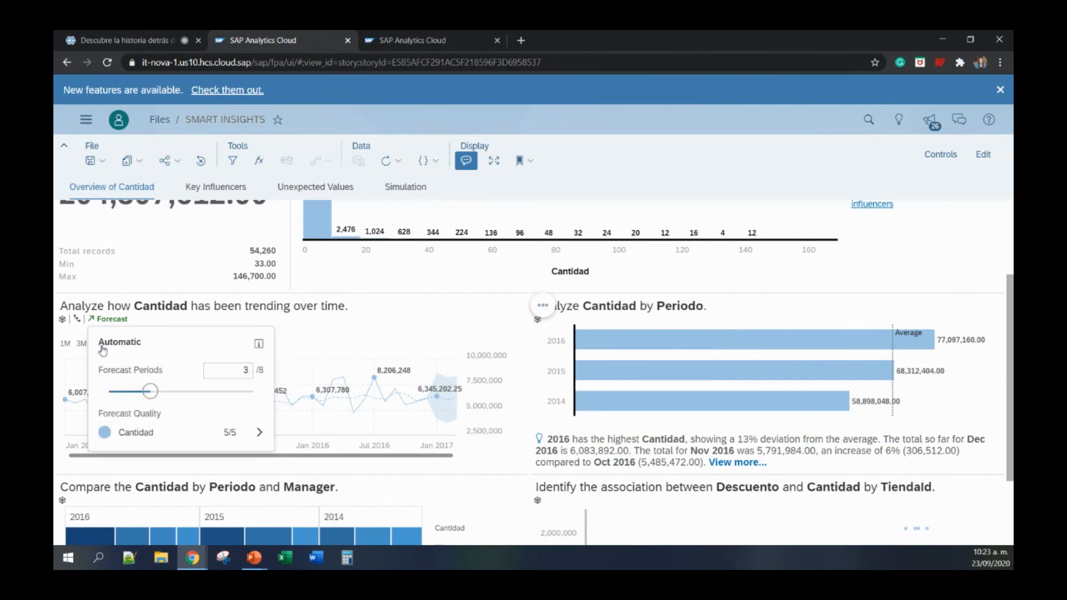
{"action": "left_click", "coordinate": [350, 336]}
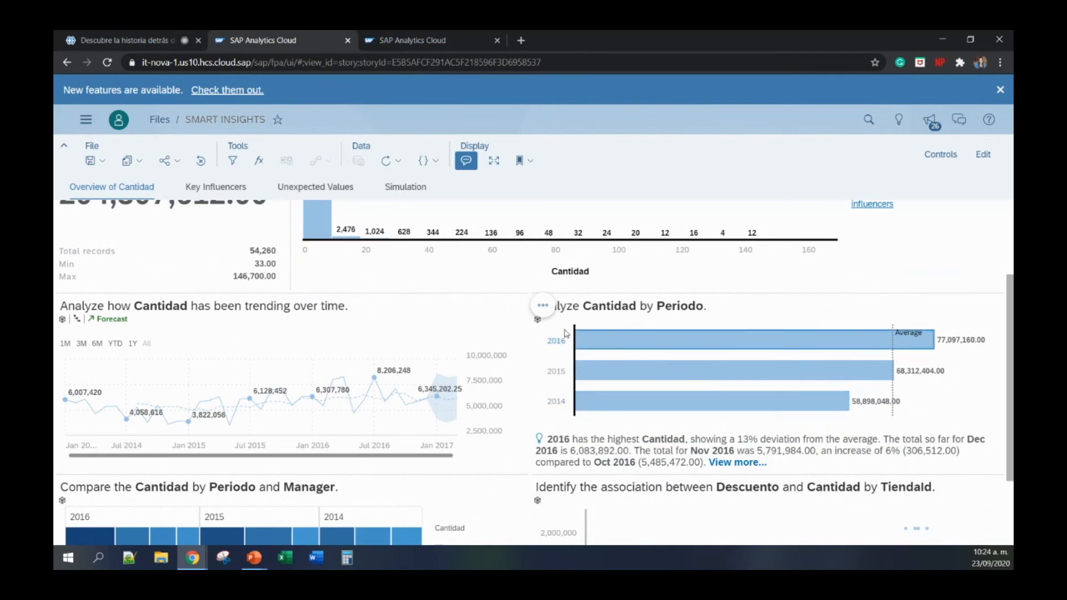
Review the Smart Insights for Cantidad in 2016 from the Periodo chart, switch the change chart from monthly to quarterly, and close them.
{"action": "mouse_move", "coordinate": [590, 382]}
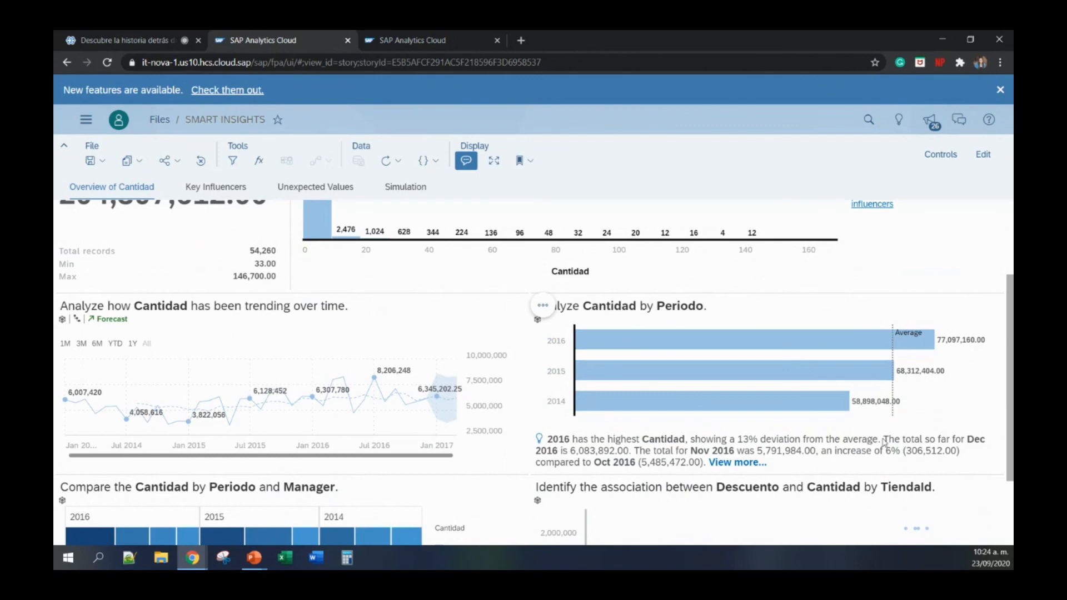
{"action": "left_click", "coordinate": [730, 468]}
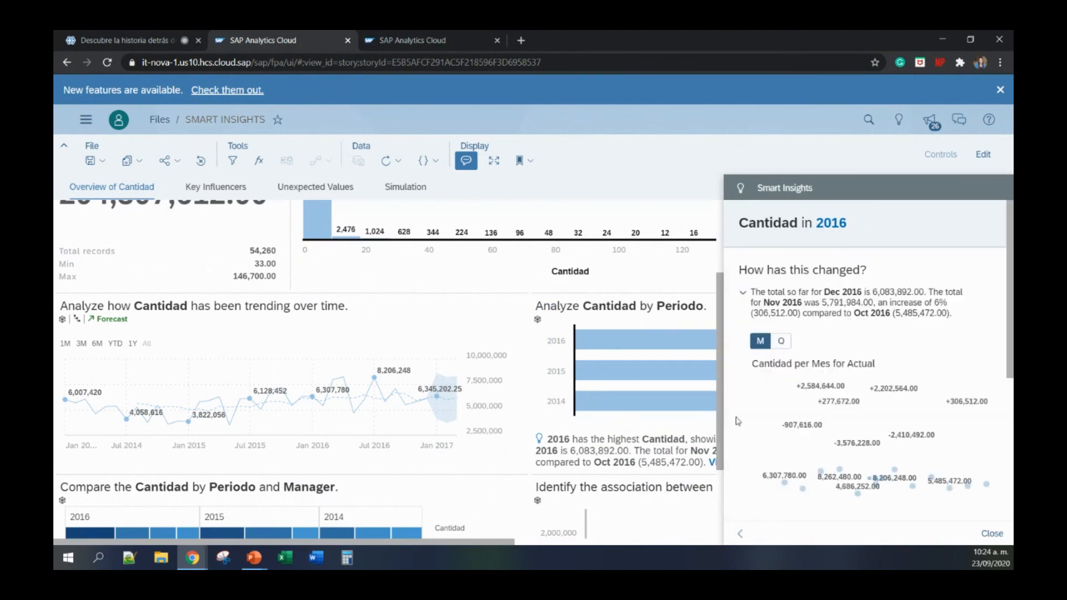
{"action": "scroll", "coordinate": [872, 382], "scroll_direction": "down", "scroll_amount": 1}
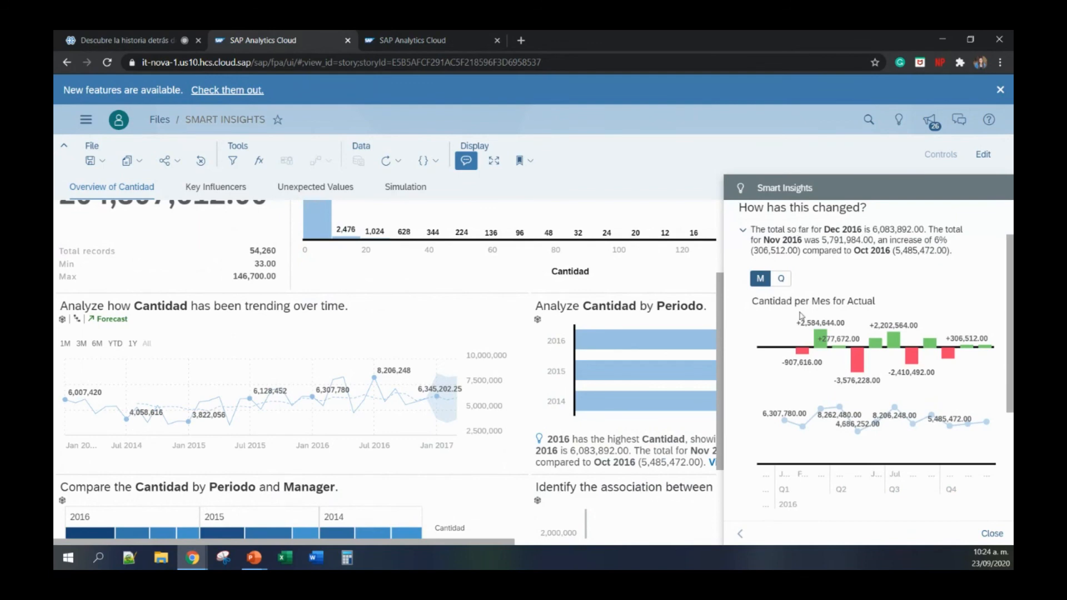
{"action": "mouse_move", "coordinate": [827, 352]}
{"action": "left_click", "coordinate": [781, 279]}
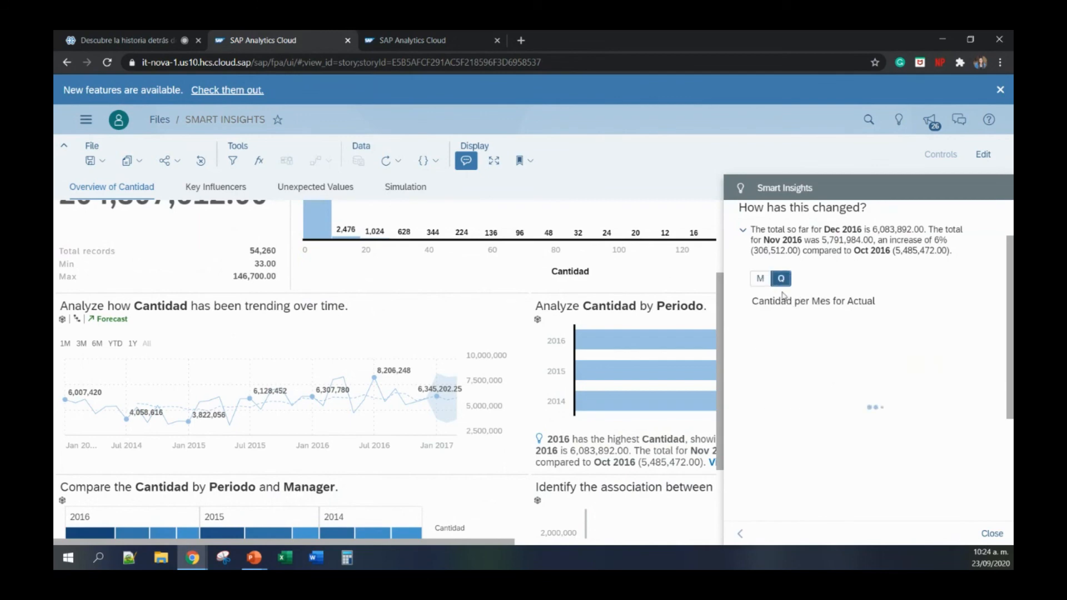
{"action": "mouse_move", "coordinate": [894, 356]}
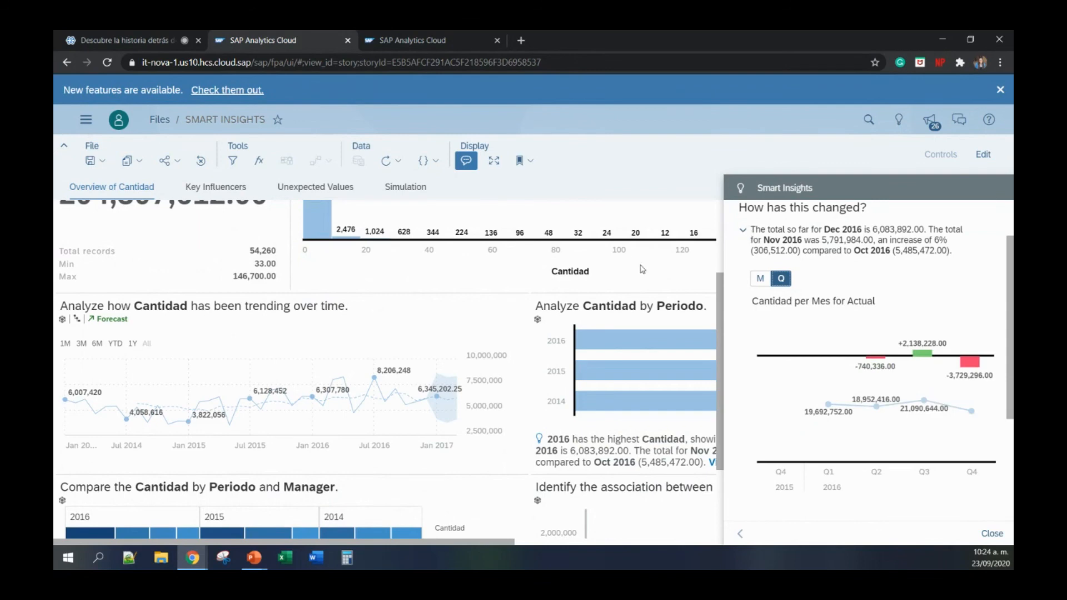
{"action": "left_click", "coordinate": [992, 533]}
Open the detailed insights of the Periodo and Manager chart and read the change over time and top contributors.
{"action": "scroll", "coordinate": [702, 449], "scroll_direction": "down", "scroll_amount": 1}
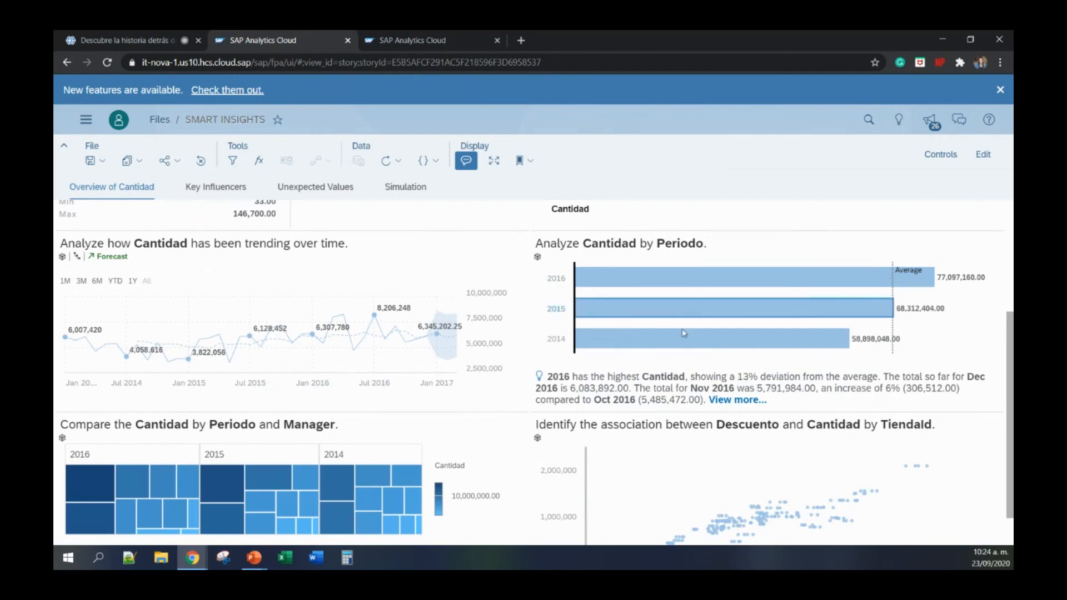
{"action": "mouse_move", "coordinate": [687, 346]}
{"action": "scroll", "coordinate": [689, 347], "scroll_direction": "down", "scroll_amount": 1}
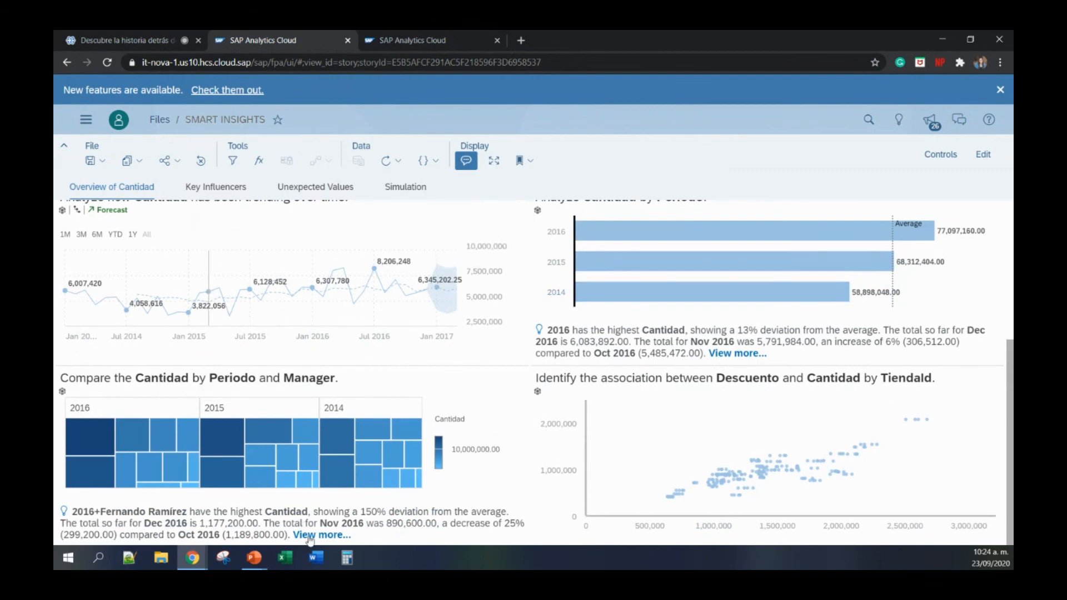
{"action": "left_click", "coordinate": [309, 536]}
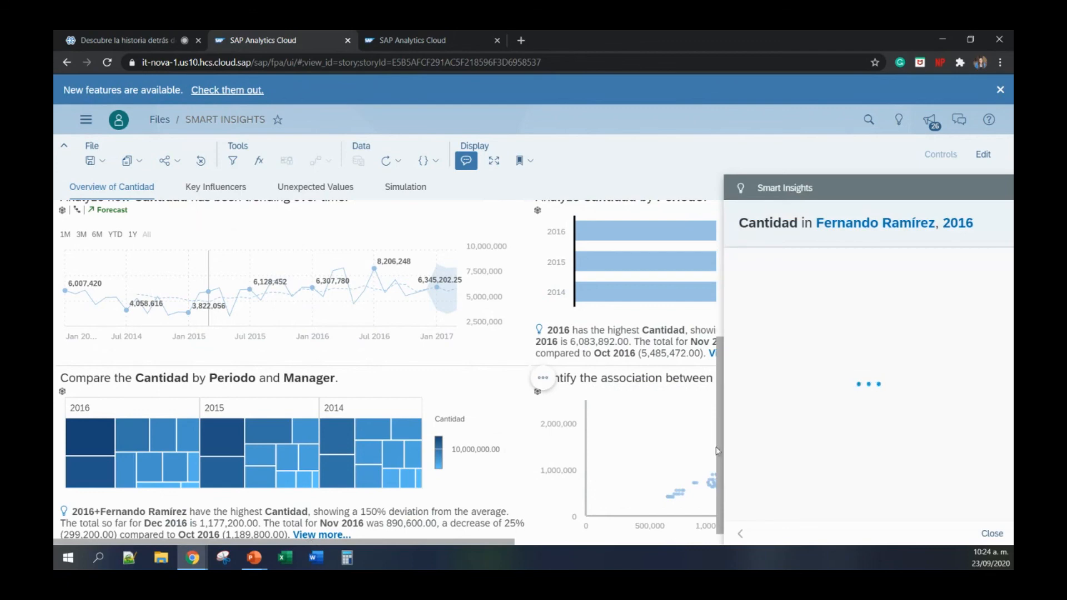
{"action": "scroll", "coordinate": [853, 303], "scroll_direction": "down", "scroll_amount": 3}
{"action": "scroll", "coordinate": [854, 303], "scroll_direction": "up", "scroll_amount": 3}
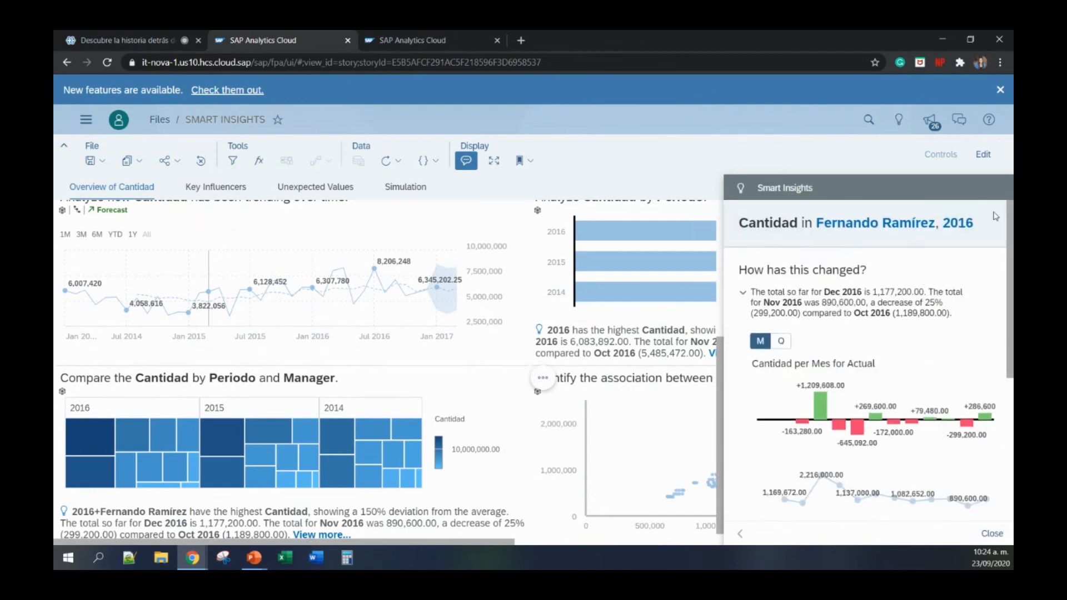
{"action": "scroll", "coordinate": [911, 304], "scroll_direction": "down", "scroll_amount": 5}
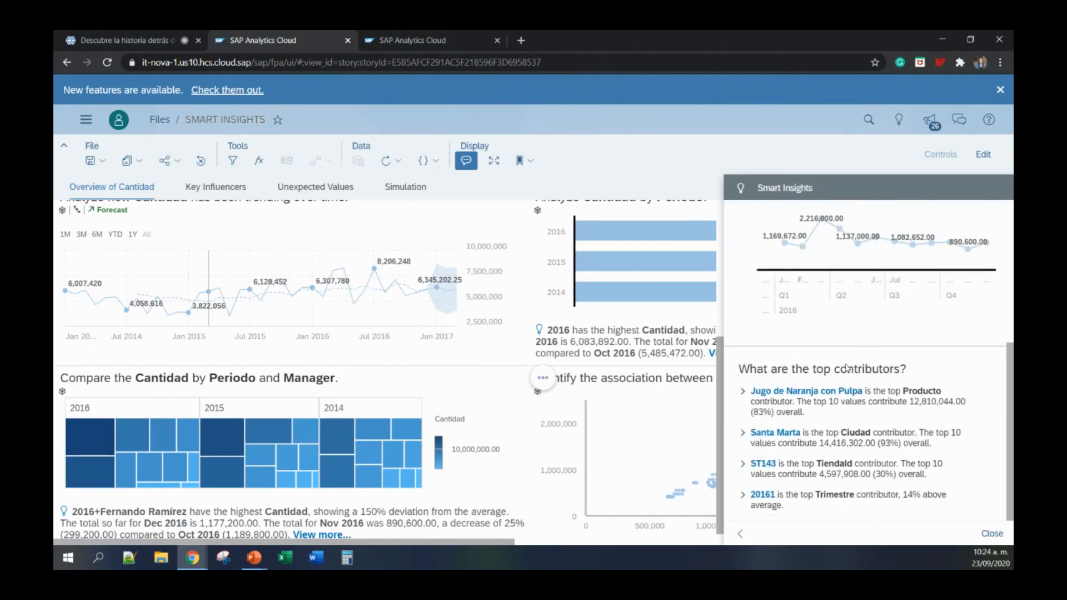
{"action": "scroll", "coordinate": [895, 250], "scroll_direction": "up", "scroll_amount": 5}
{"action": "scroll", "coordinate": [902, 270], "scroll_direction": "down", "scroll_amount": 5}
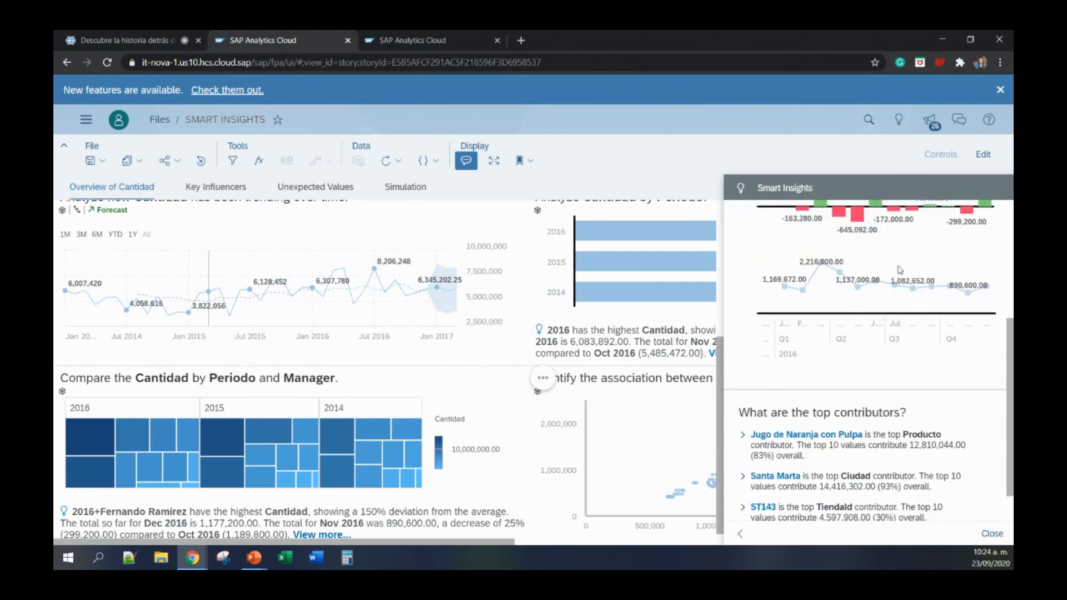
Expand the Producto top contributor, examine its top 10 products chart and collapse it.
{"action": "left_click", "coordinate": [743, 391]}
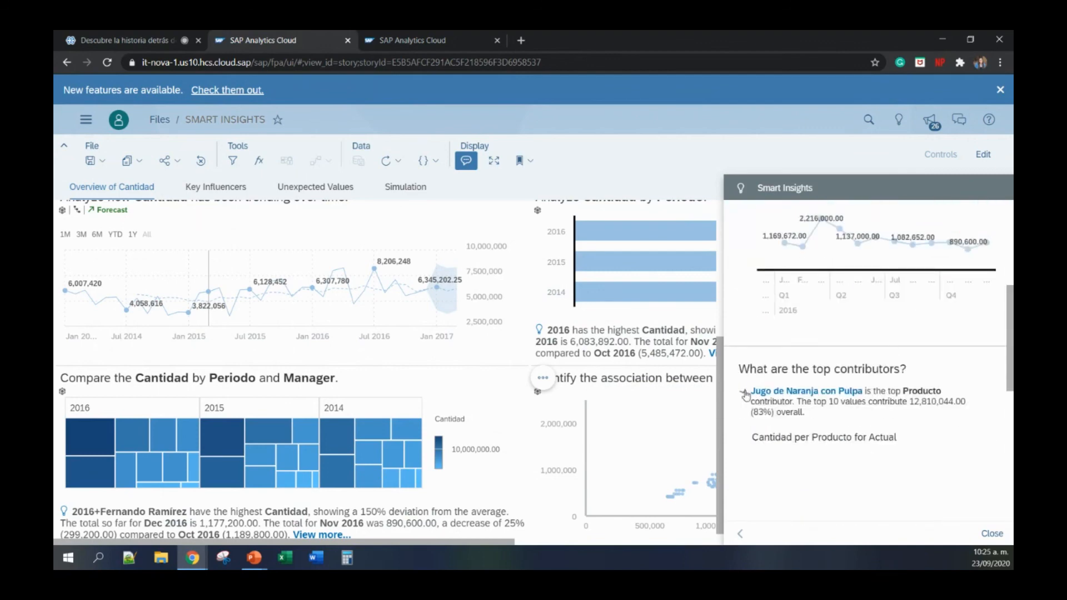
{"action": "scroll", "coordinate": [861, 412], "scroll_direction": "down", "scroll_amount": 2}
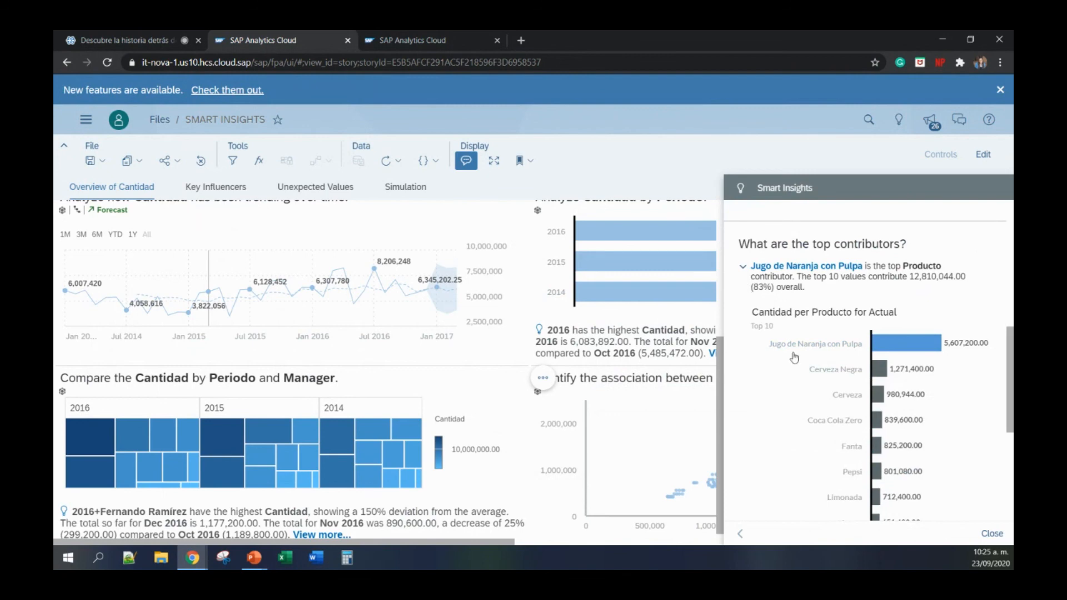
{"action": "mouse_move", "coordinate": [892, 361]}
{"action": "scroll", "coordinate": [874, 365], "scroll_direction": "down", "scroll_amount": 2}
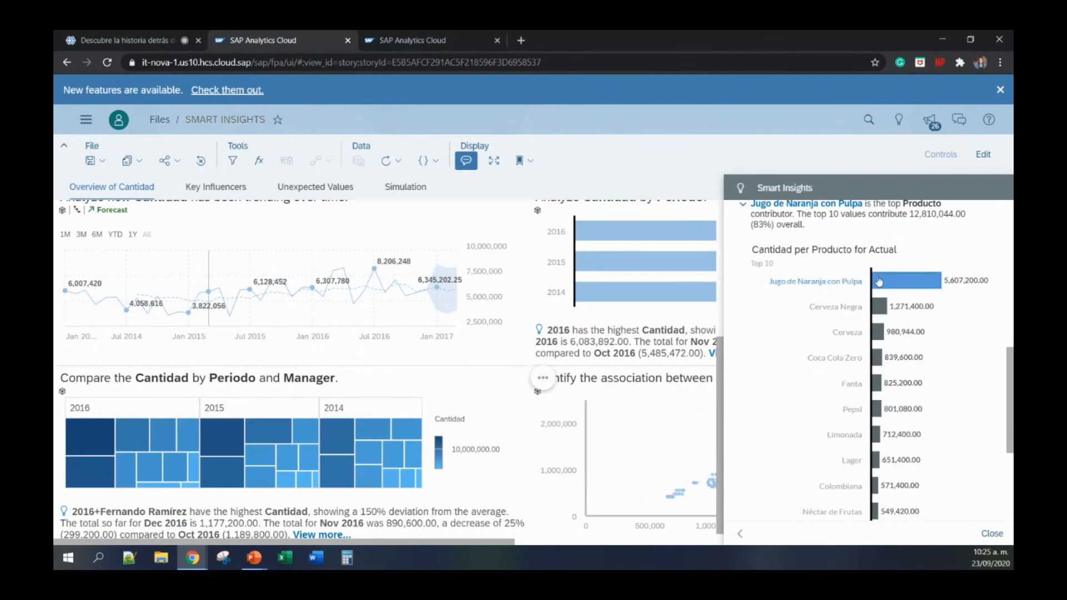
{"action": "left_click", "coordinate": [745, 205]}
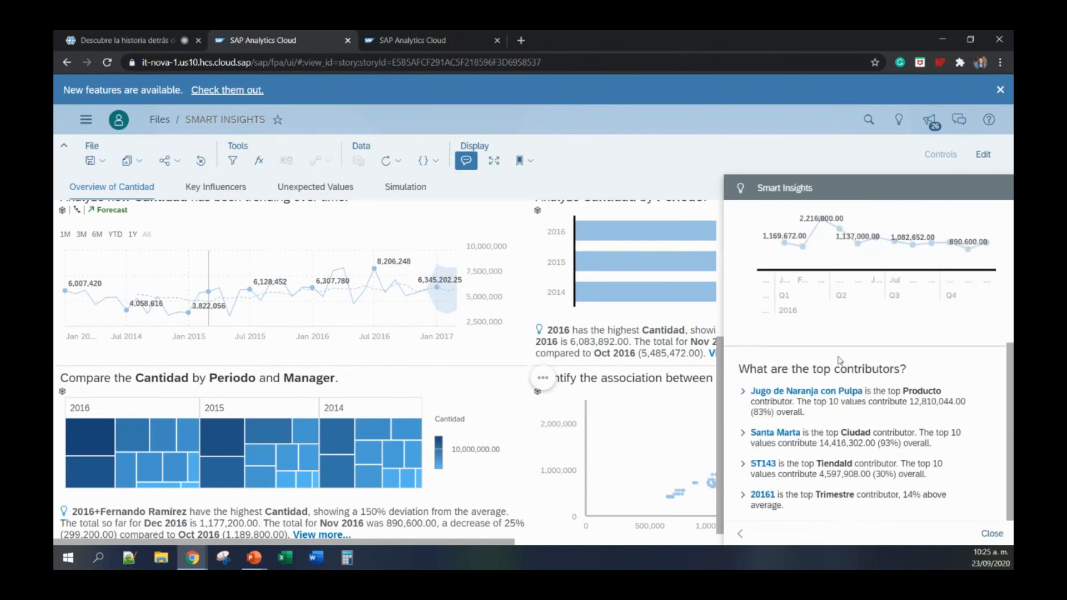
Expand the Ciudad top contributor, examine Cantidad for the top 10 cities and collapse it.
{"action": "left_click", "coordinate": [750, 435]}
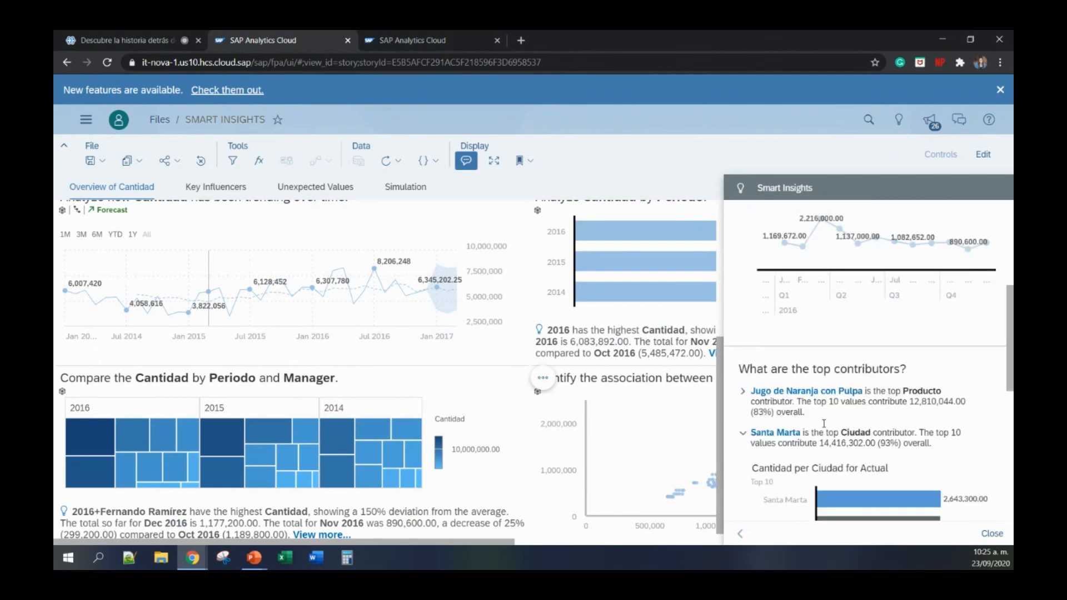
{"action": "scroll", "coordinate": [869, 427], "scroll_direction": "down", "scroll_amount": 5}
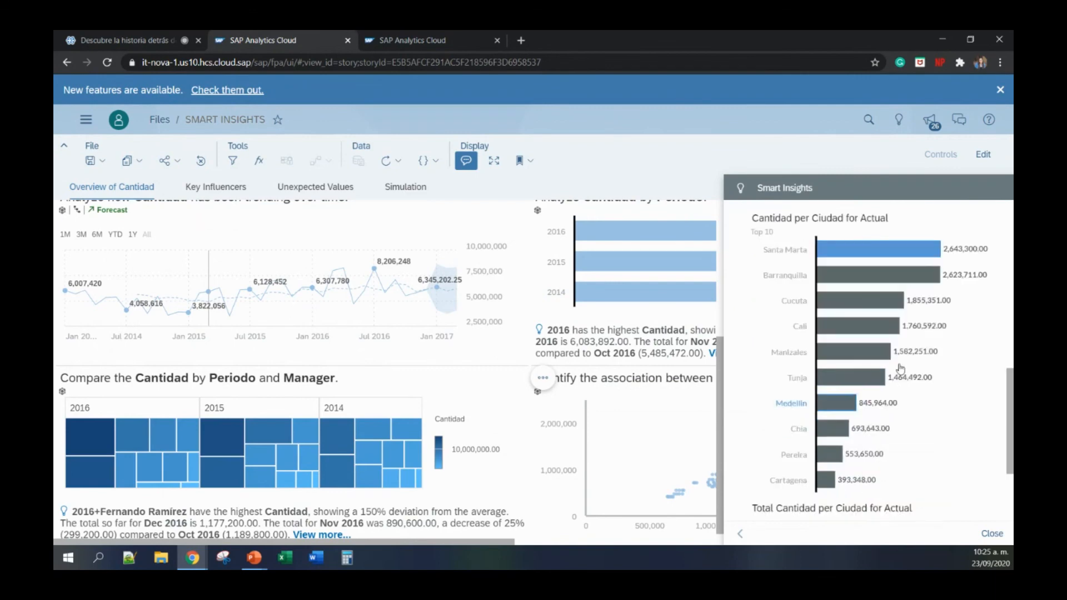
{"action": "mouse_move", "coordinate": [865, 322]}
{"action": "scroll", "coordinate": [847, 318], "scroll_direction": "up", "scroll_amount": 4}
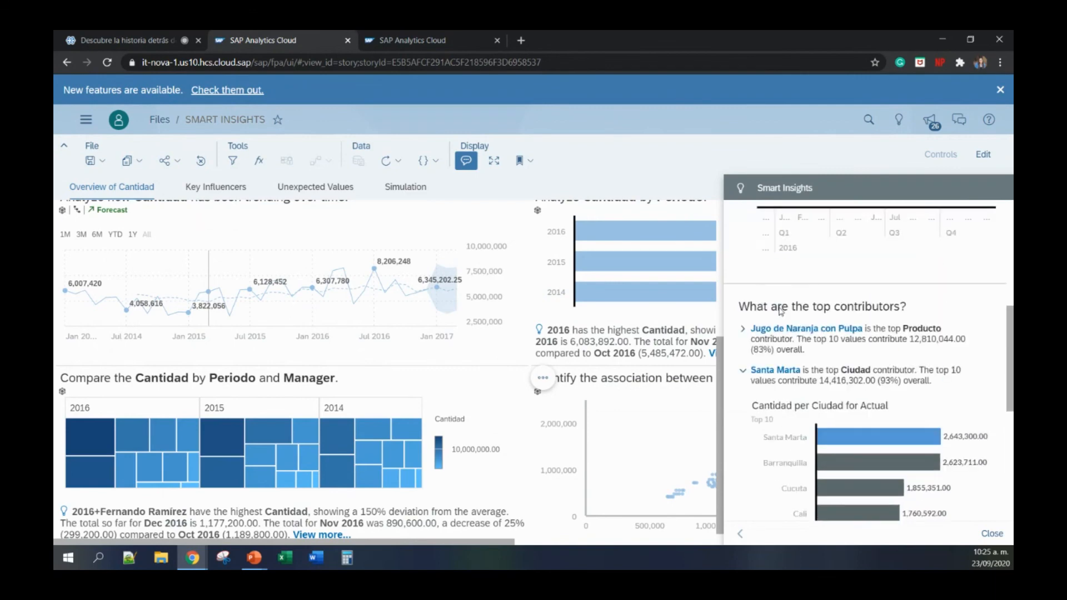
{"action": "left_click", "coordinate": [781, 369]}
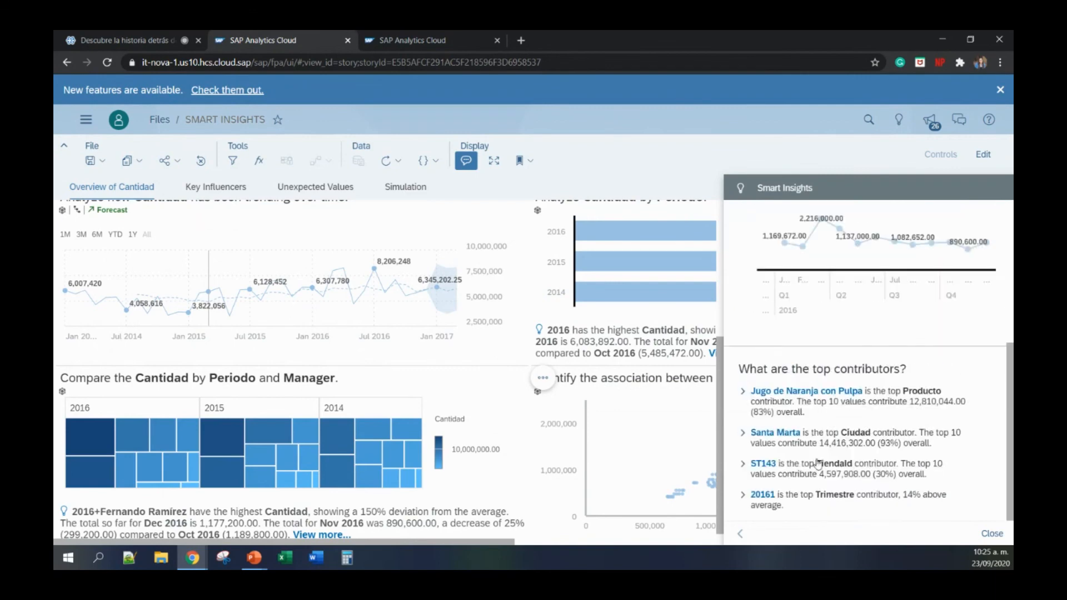
Expand the TiendaId top contributor, inspect the bar for store ST143 and collapse it.
{"action": "left_click", "coordinate": [747, 464]}
{"action": "scroll", "coordinate": [834, 440], "scroll_direction": "down", "scroll_amount": 3}
{"action": "scroll", "coordinate": [834, 440], "scroll_direction": "down", "scroll_amount": 1}
{"action": "mouse_move", "coordinate": [852, 396]}
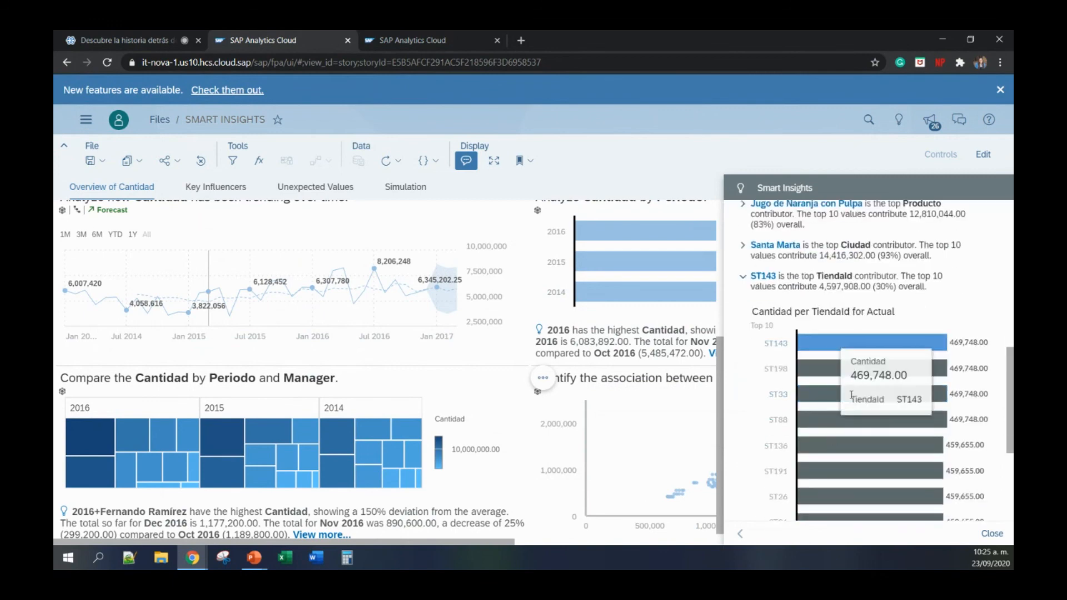
{"action": "left_click", "coordinate": [743, 277]}
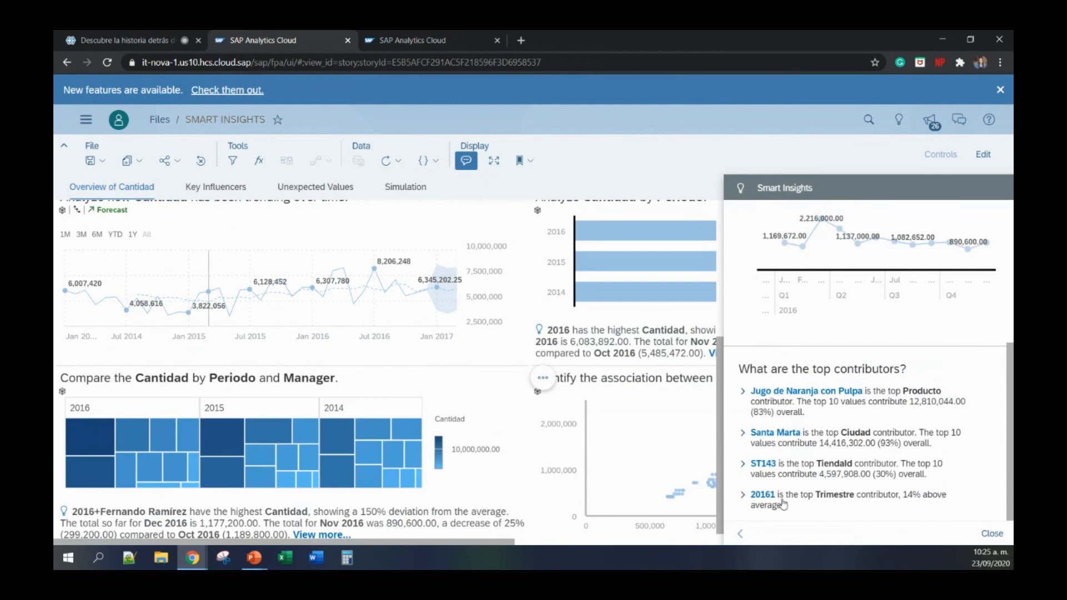
Expand the Trimestre top contributor, review the quarterly Cantidad chart and close the Smart Insights.
{"action": "left_click", "coordinate": [743, 496]}
{"action": "scroll", "coordinate": [794, 467], "scroll_direction": "down", "scroll_amount": 1}
{"action": "scroll", "coordinate": [794, 467], "scroll_direction": "down", "scroll_amount": 2}
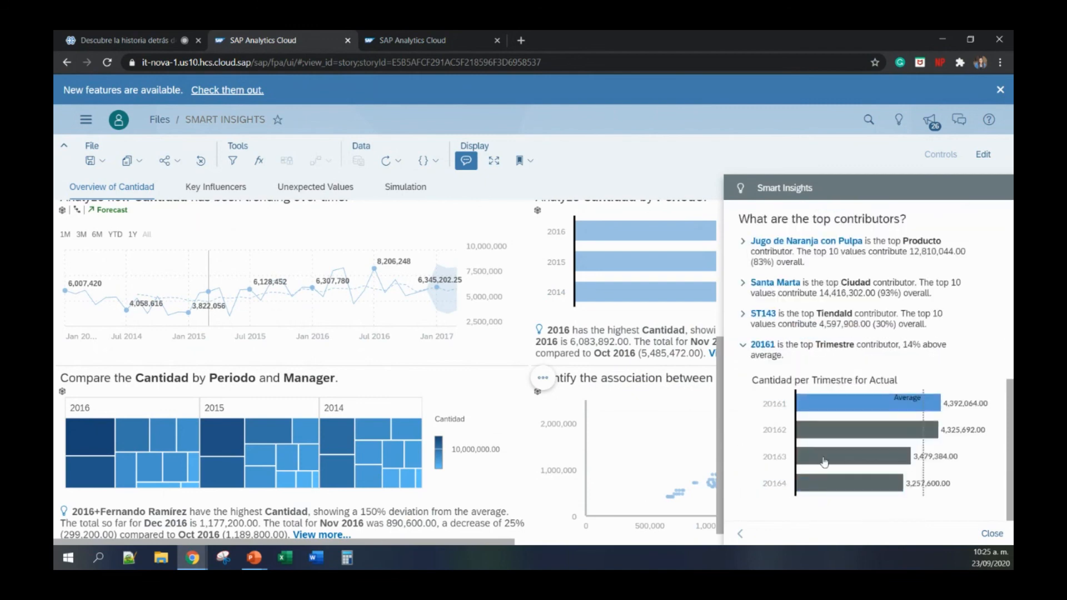
{"action": "scroll", "coordinate": [836, 453], "scroll_direction": "up", "scroll_amount": 4}
{"action": "scroll", "coordinate": [834, 453], "scroll_direction": "down", "scroll_amount": 4}
{"action": "scroll", "coordinate": [750, 354], "scroll_direction": "up", "scroll_amount": 7}
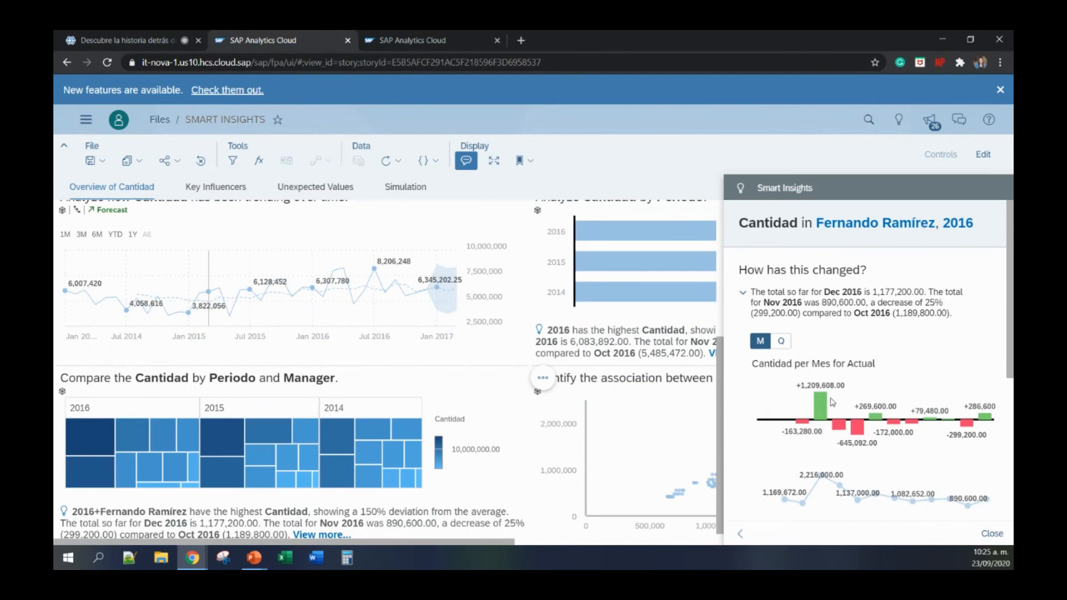
{"action": "left_click", "coordinate": [993, 533]}
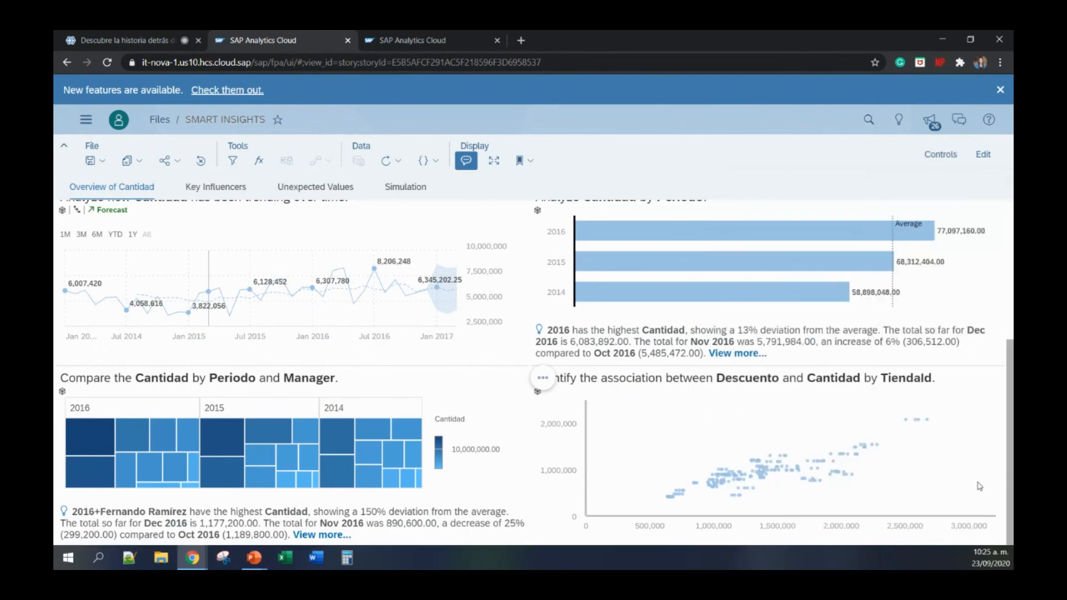
Go to the Key Influencers page and inspect the explanations for Descuento, Precio Ajustado and Producto.
{"action": "left_click", "coordinate": [213, 192]}
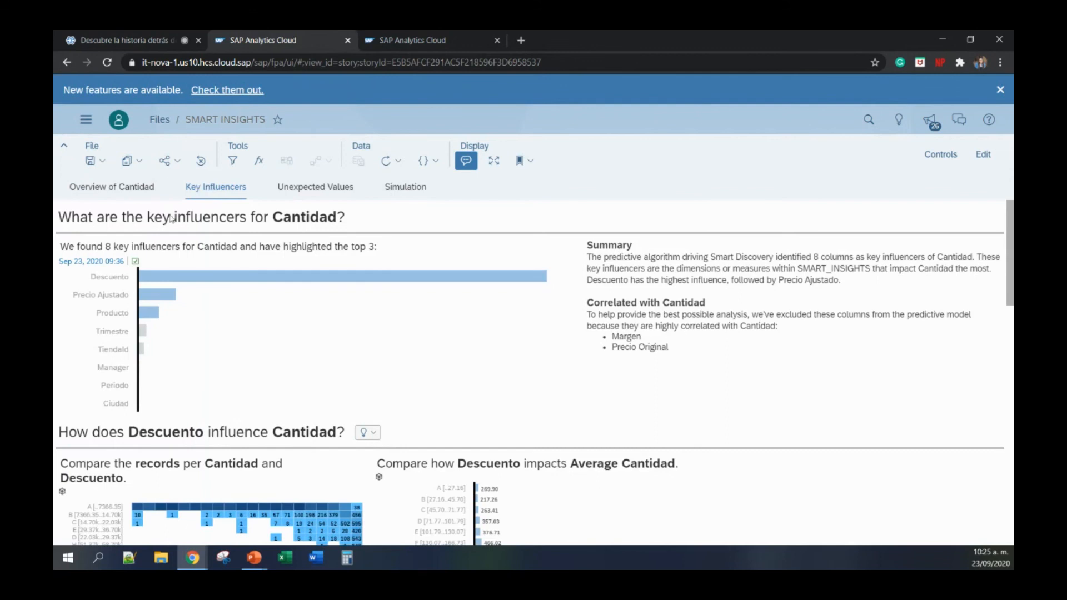
{"action": "left_click", "coordinate": [172, 276]}
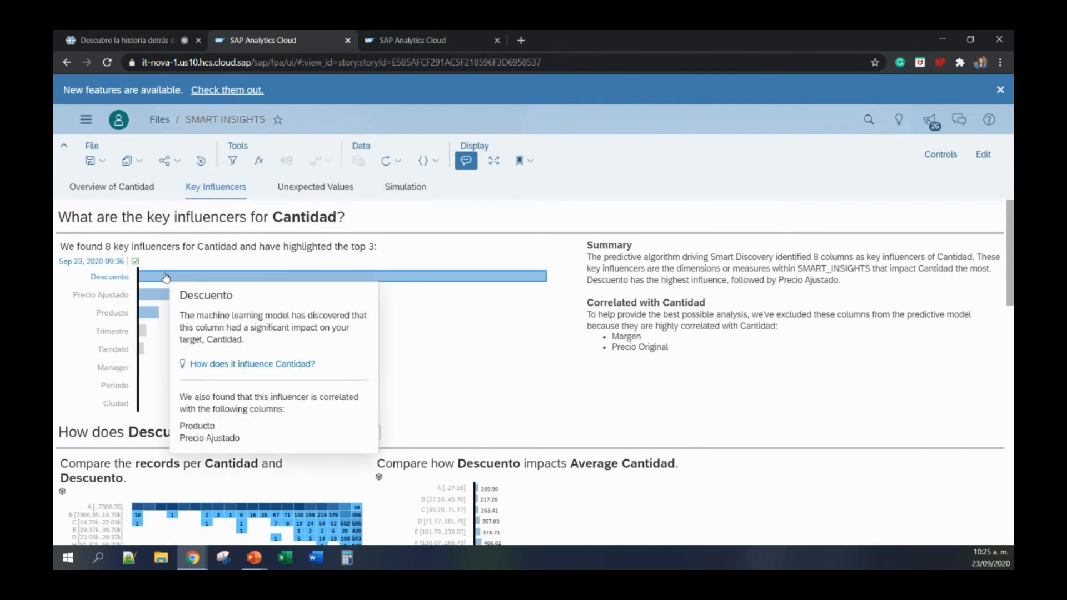
{"action": "left_click", "coordinate": [157, 296]}
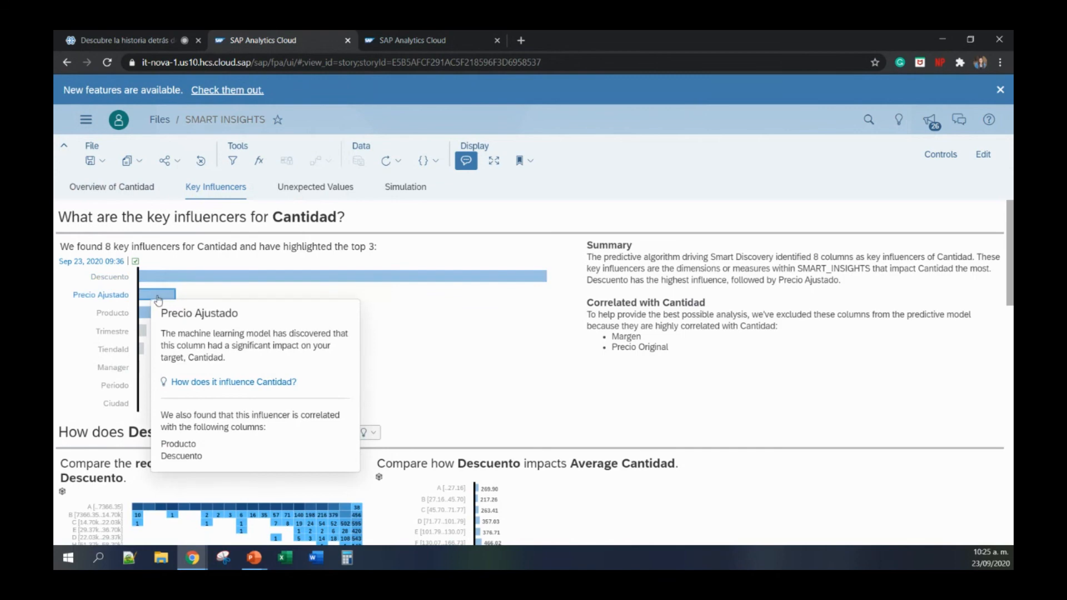
{"action": "left_click", "coordinate": [147, 316]}
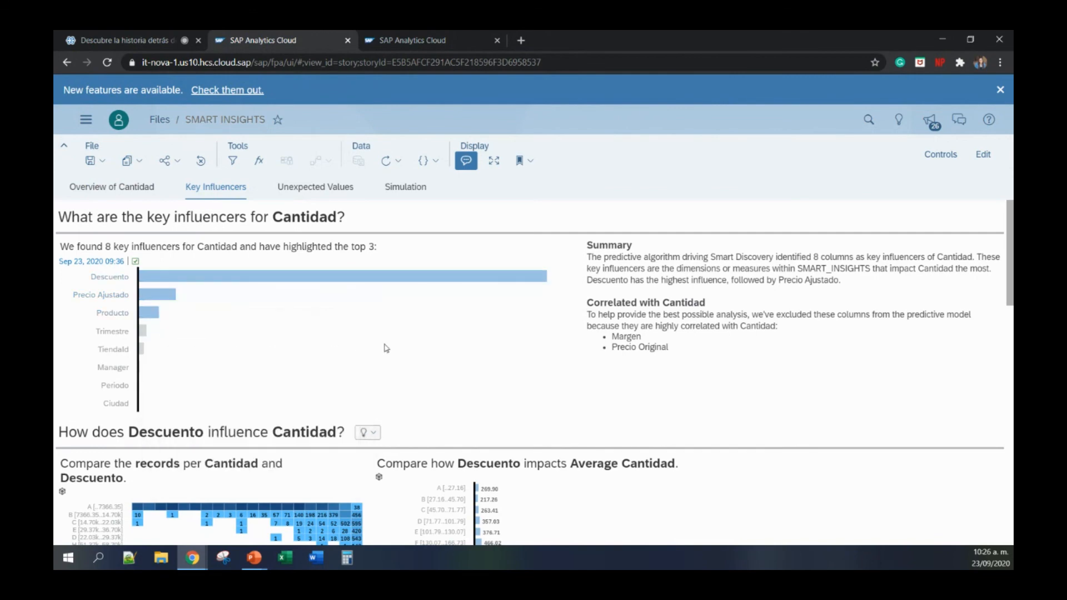
Examine how the Descuento ranges impact average Cantidad and continue to the Precio Ajustado influence charts.
{"action": "scroll", "coordinate": [386, 348], "scroll_direction": "down", "scroll_amount": 5}
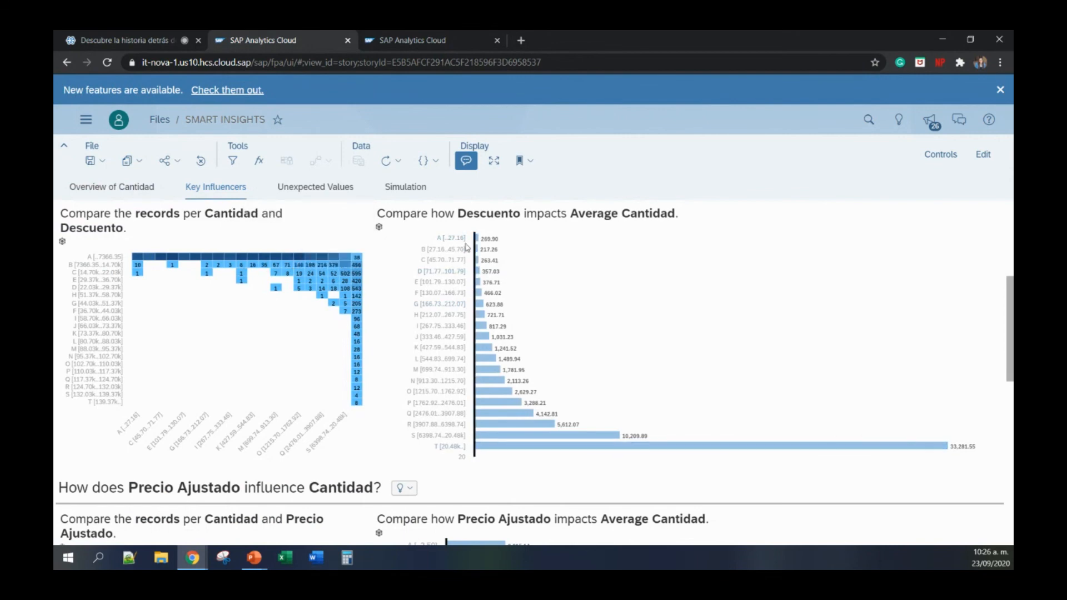
{"action": "mouse_move", "coordinate": [483, 449]}
{"action": "mouse_move", "coordinate": [503, 440]}
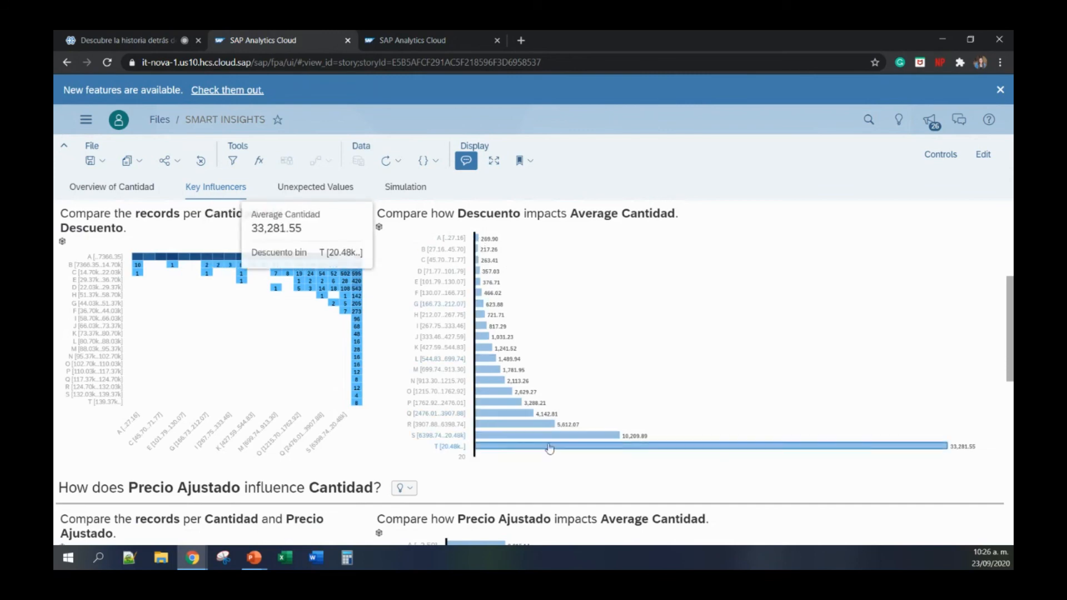
{"action": "scroll", "coordinate": [561, 444], "scroll_direction": "down", "scroll_amount": 2}
{"action": "scroll", "coordinate": [563, 449], "scroll_direction": "down", "scroll_amount": 2}
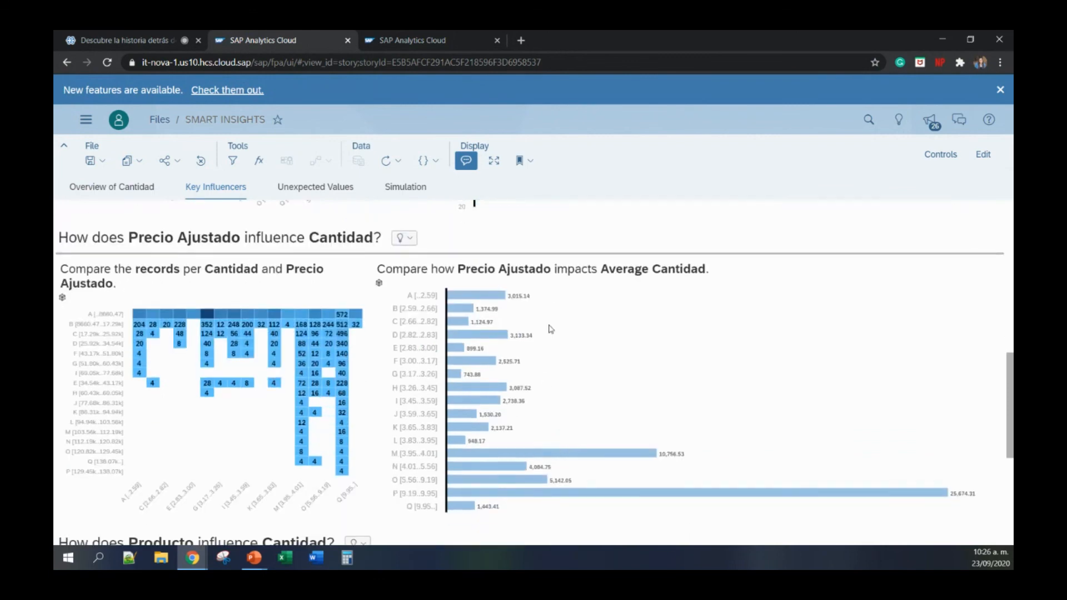
Examine the Producto influence charts, inspecting the Cerveza Negra average Cantidad and the Néctar de Frutas record distribution.
{"action": "scroll", "coordinate": [551, 329], "scroll_direction": "down", "scroll_amount": 5}
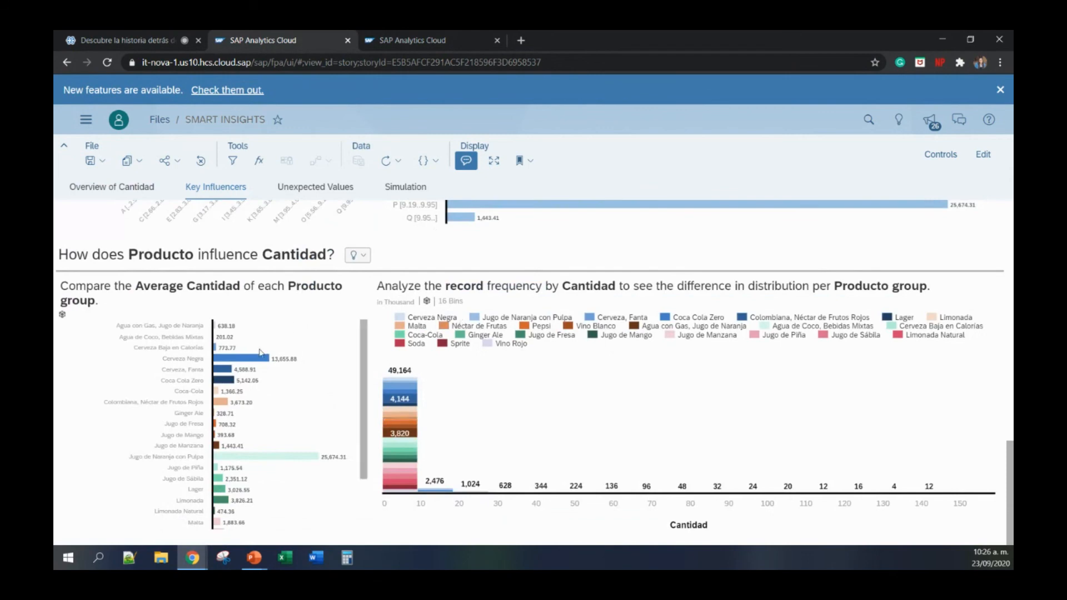
{"action": "mouse_move", "coordinate": [258, 363]}
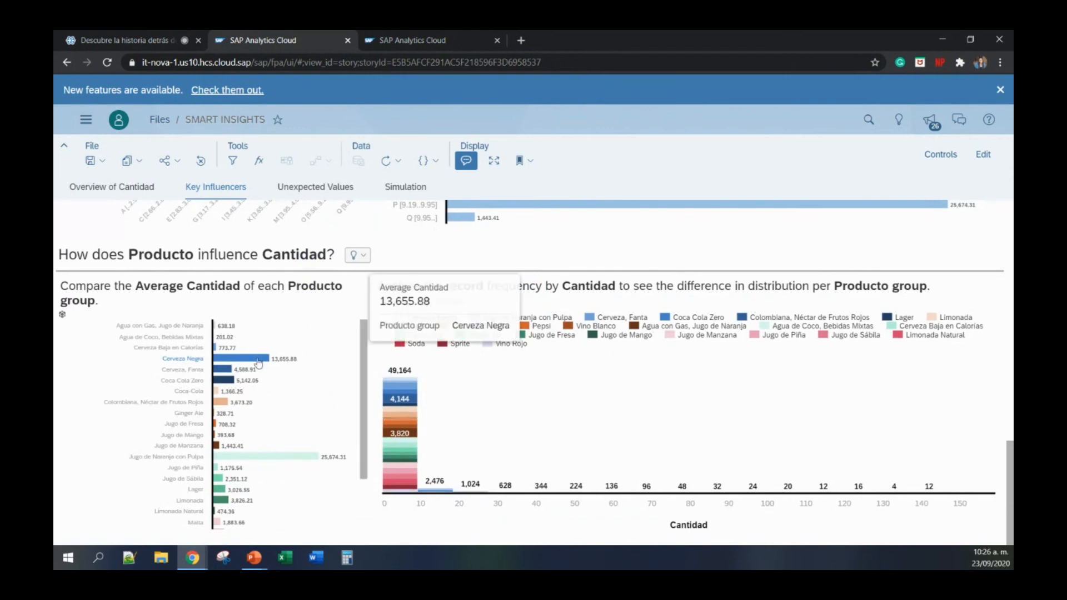
{"action": "mouse_move", "coordinate": [400, 421]}
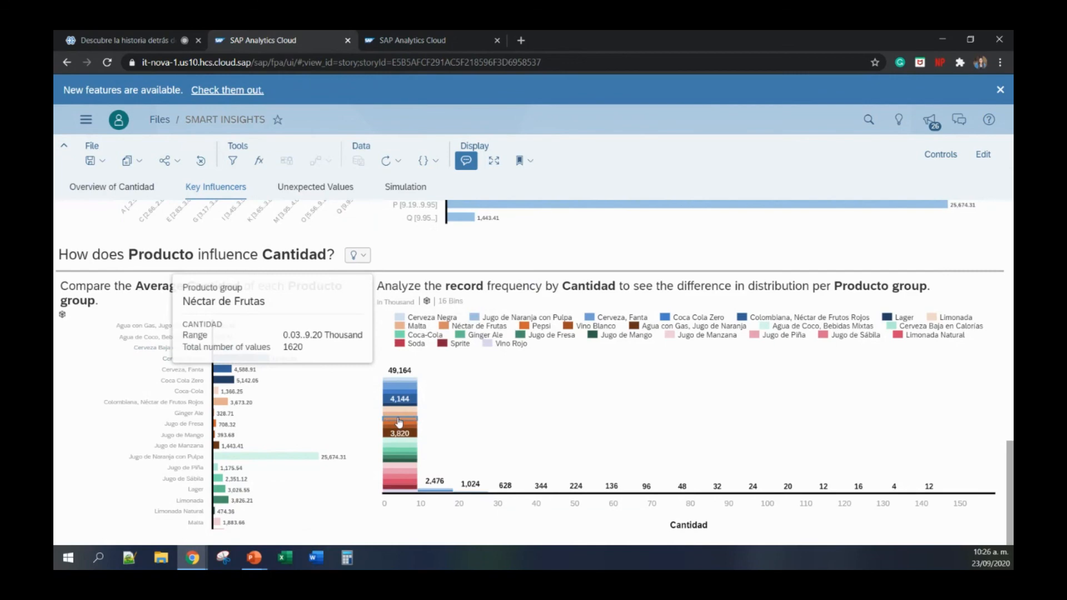
{"action": "scroll", "coordinate": [399, 421], "scroll_direction": "up", "scroll_amount": 15}
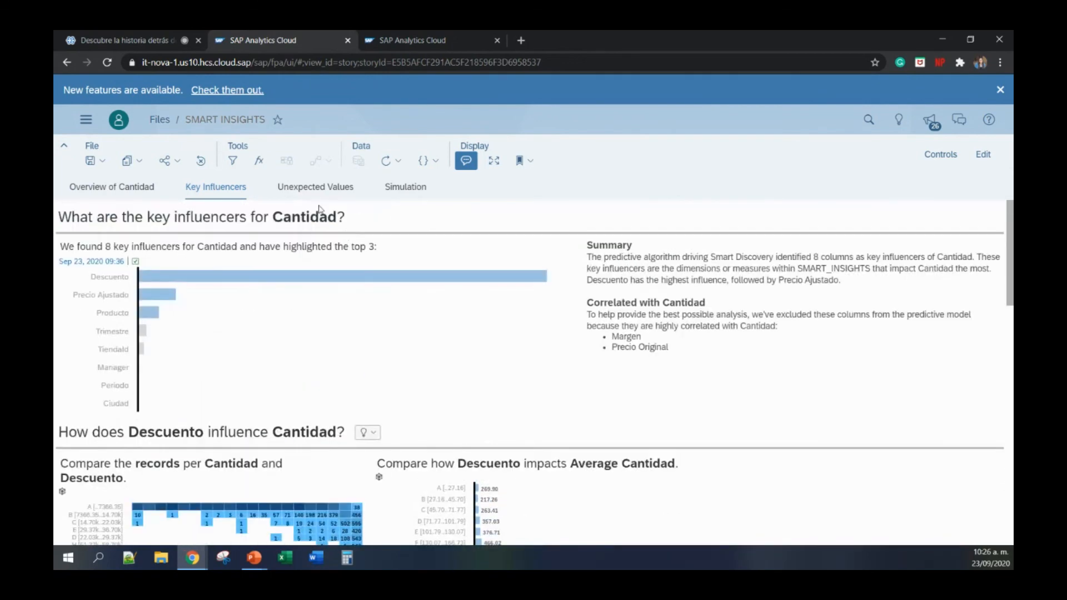
Go to the Unexpected Values page and review the unexpected Cantidad records with their actual, expected and difference values.
{"action": "left_click", "coordinate": [317, 189]}
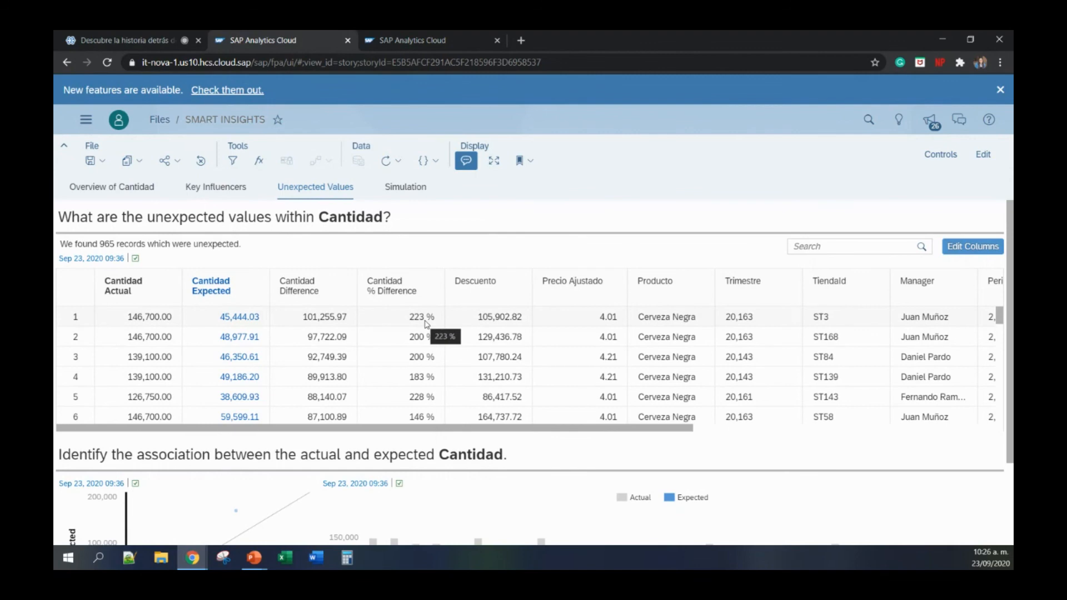
{"action": "scroll", "coordinate": [417, 356], "scroll_direction": "down", "scroll_amount": 5}
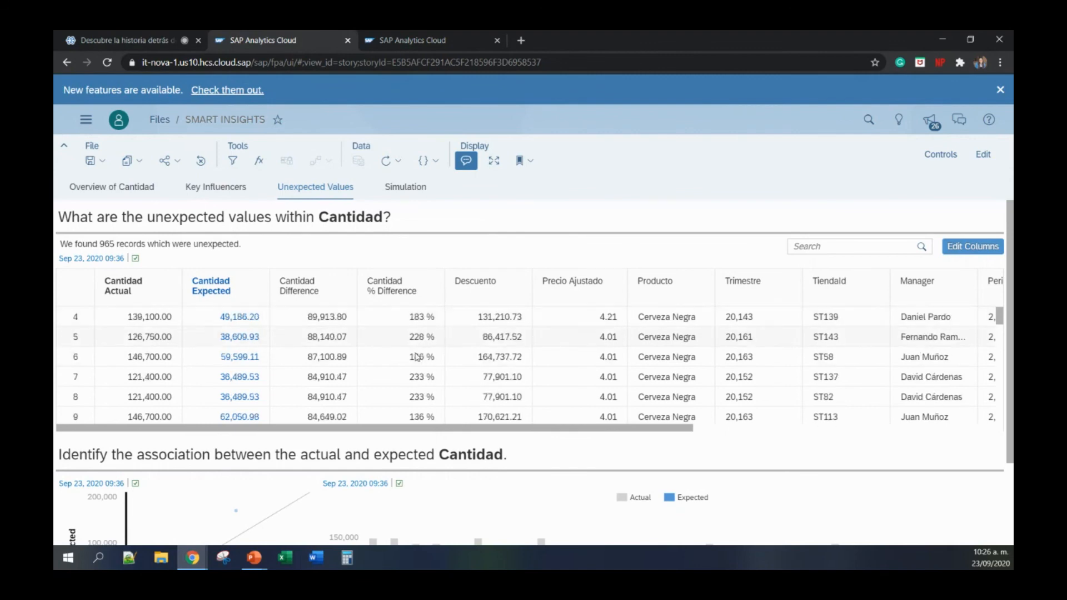
{"action": "scroll", "coordinate": [417, 356], "scroll_direction": "down", "scroll_amount": 10}
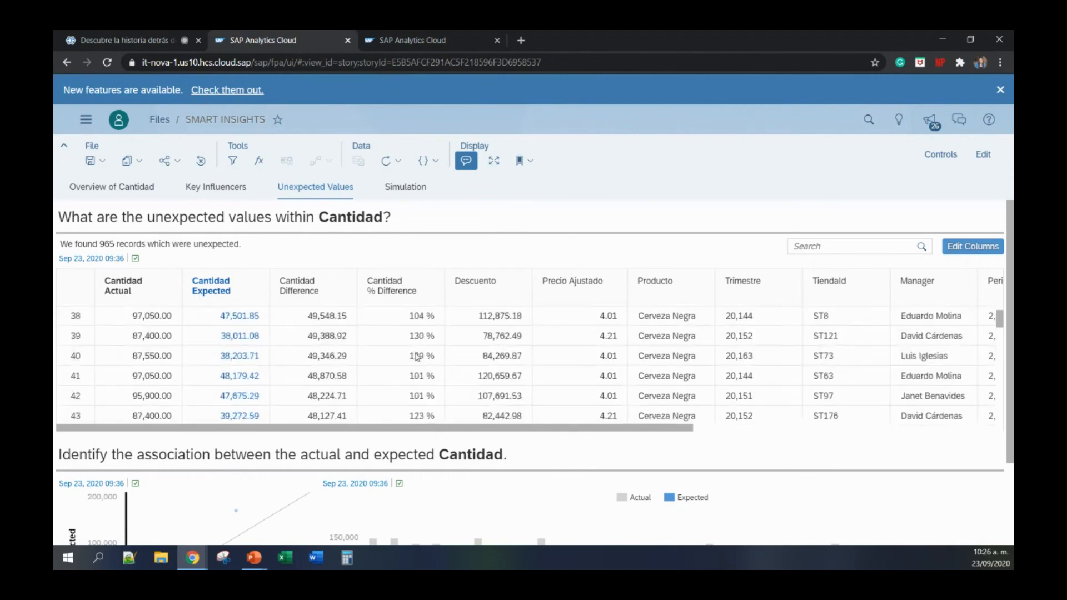
{"action": "scroll", "coordinate": [417, 357], "scroll_direction": "up", "scroll_amount": 6}
{"action": "scroll", "coordinate": [416, 357], "scroll_direction": "up", "scroll_amount": 7}
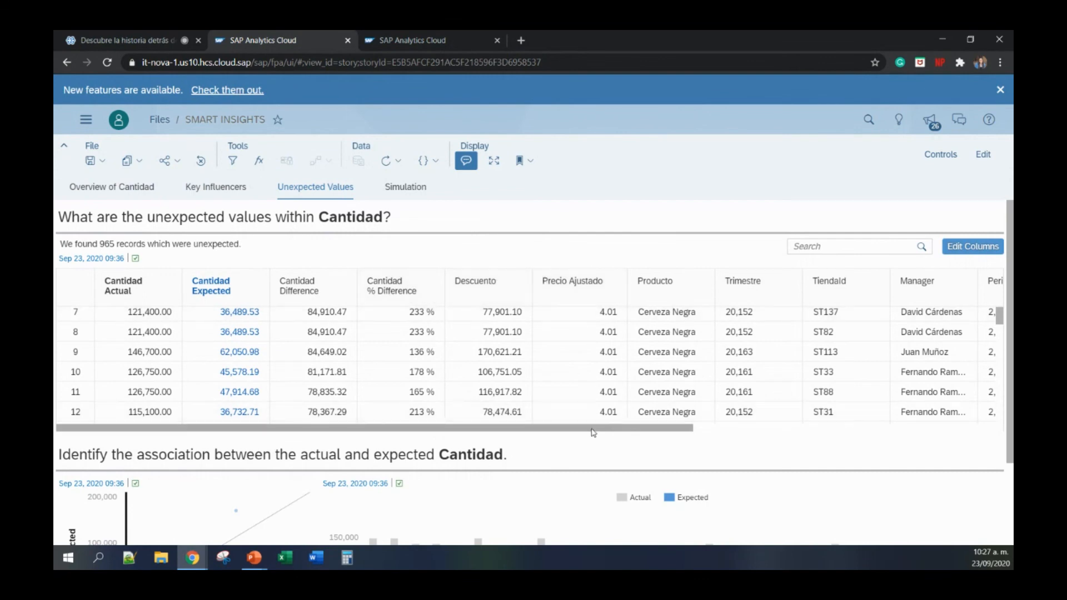
Review the remaining columns of the unexpected records through Precio Original, plus the charts comparing actual and expected Cantidad.
{"action": "left_click_drag", "start_coordinate": [593, 432], "coordinate": [673, 427]}
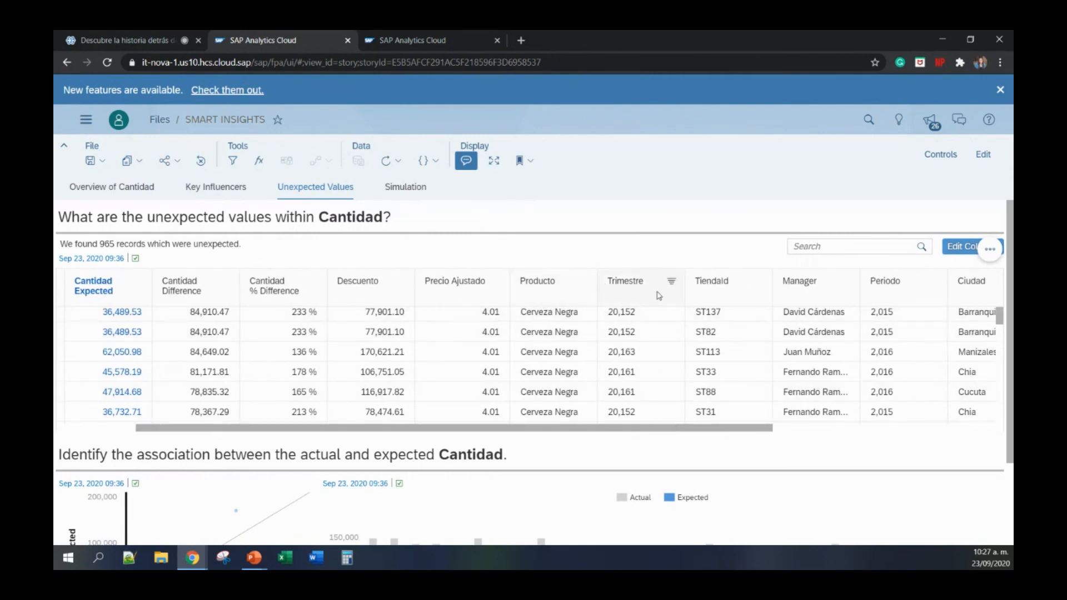
{"action": "left_click_drag", "start_coordinate": [715, 432], "coordinate": [869, 406]}
{"action": "left_click_drag", "start_coordinate": [743, 430], "coordinate": [831, 429]}
{"action": "scroll", "coordinate": [800, 489], "scroll_direction": "down", "scroll_amount": 3}
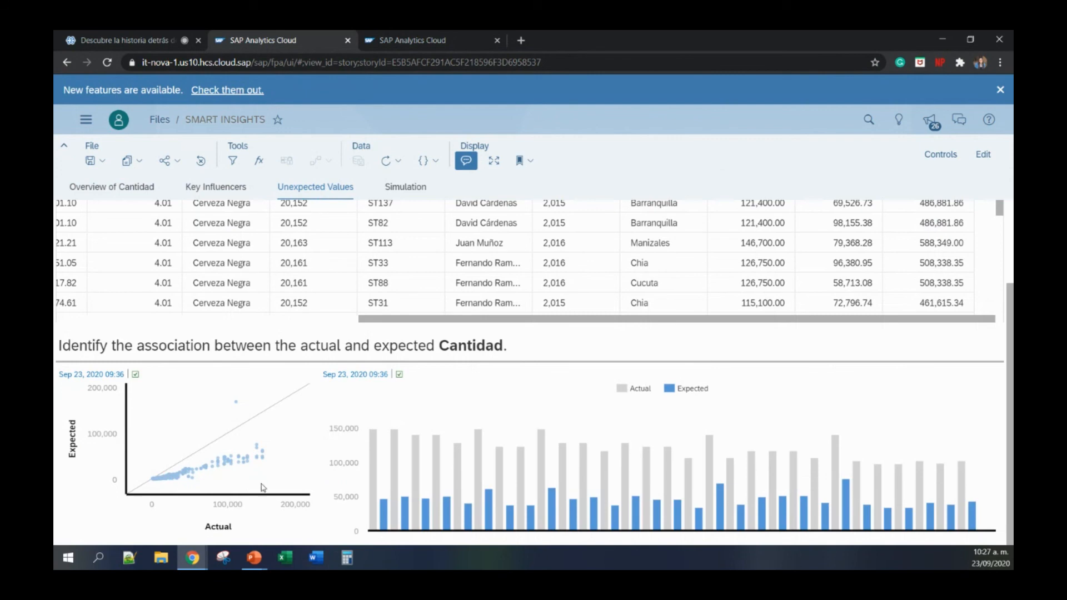
{"action": "mouse_move", "coordinate": [263, 462]}
{"action": "scroll", "coordinate": [468, 453], "scroll_direction": "up", "scroll_amount": 1}
{"action": "scroll", "coordinate": [468, 453], "scroll_direction": "up", "scroll_amount": 2}
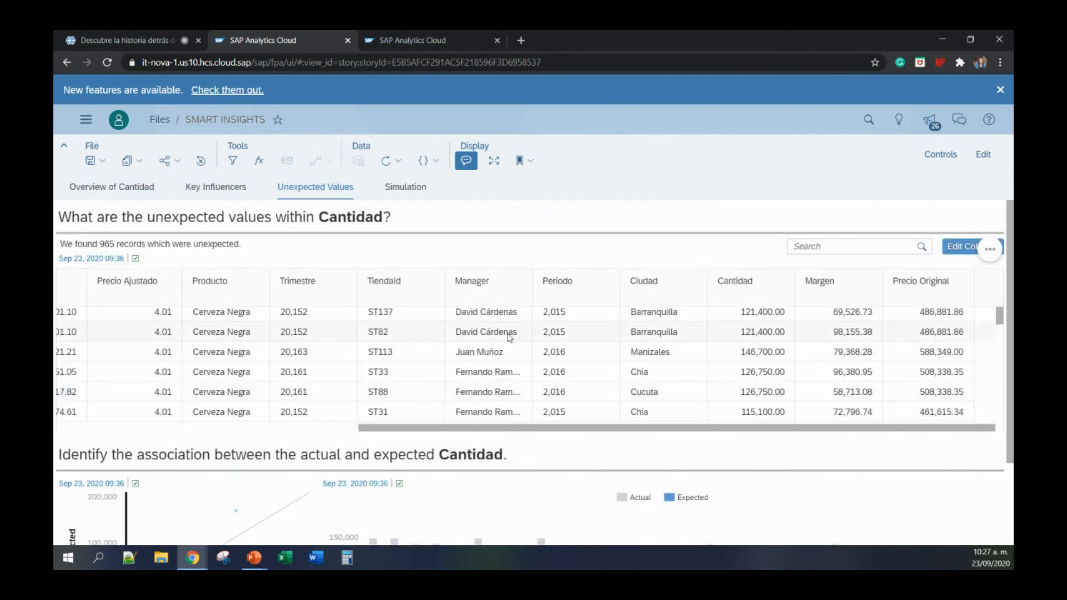
Go to the Simulation page and review the expected Cantidad, the influencer values and their impact ratings.
{"action": "left_click", "coordinate": [397, 192]}
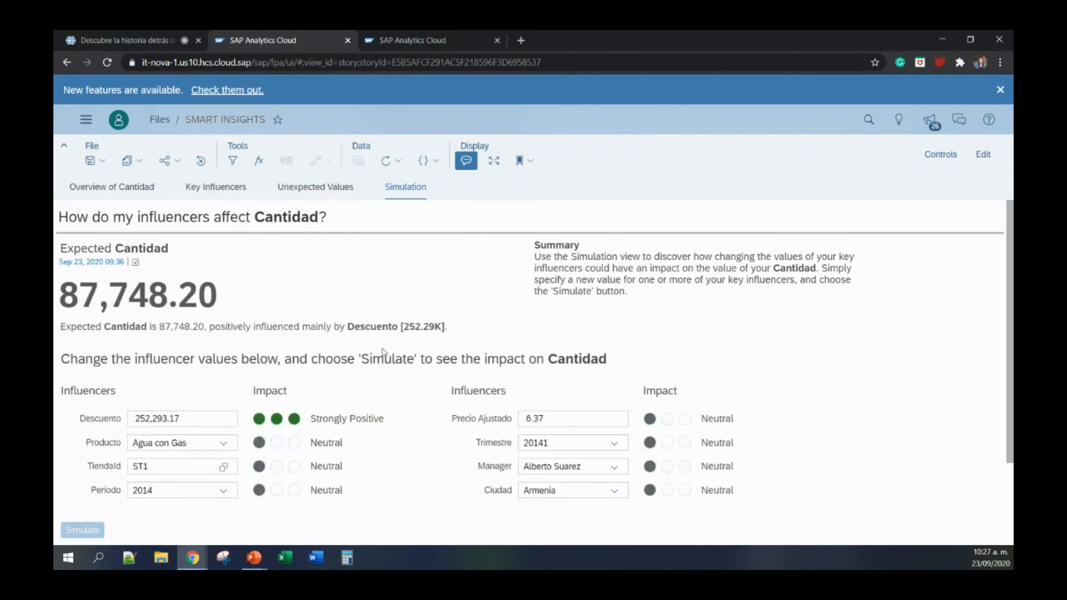
{"action": "scroll", "coordinate": [364, 298], "scroll_direction": "down", "scroll_amount": 1}
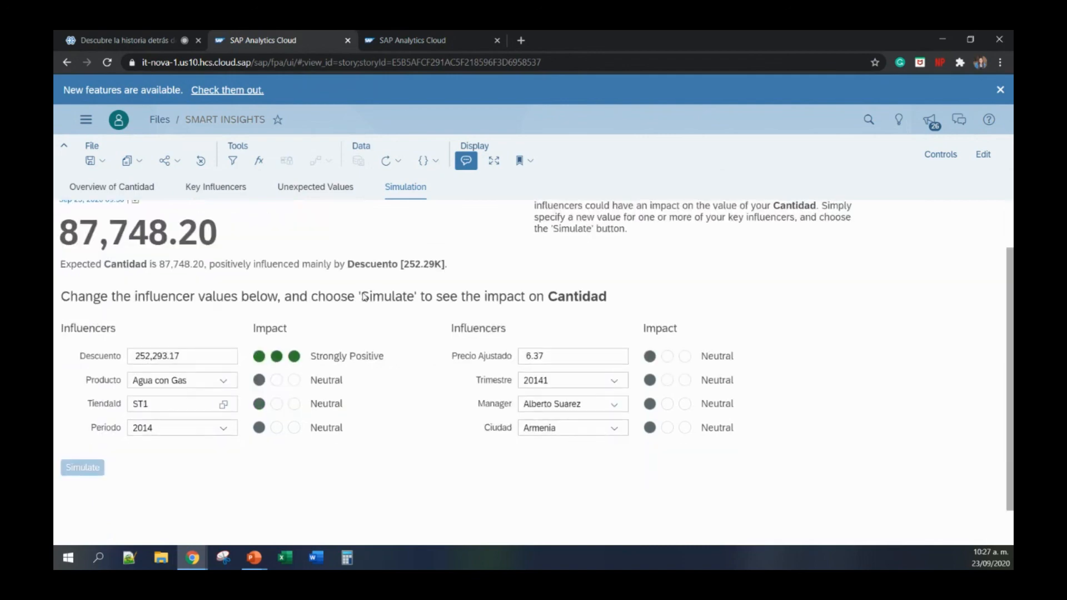
{"action": "scroll", "coordinate": [364, 297], "scroll_direction": "up", "scroll_amount": 1}
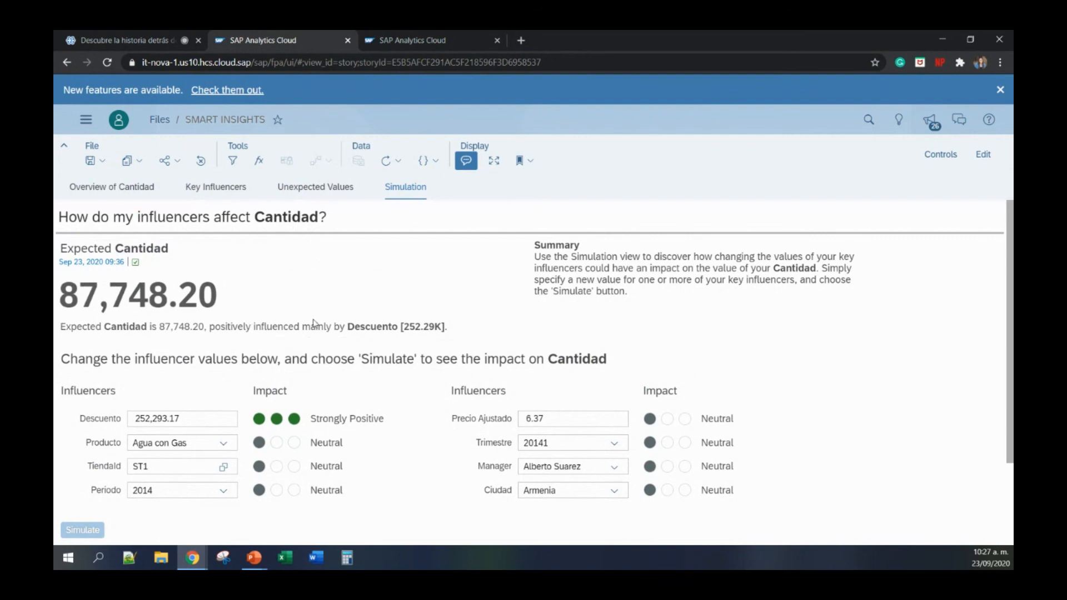
{"action": "scroll", "coordinate": [184, 450], "scroll_direction": "down", "scroll_amount": 2}
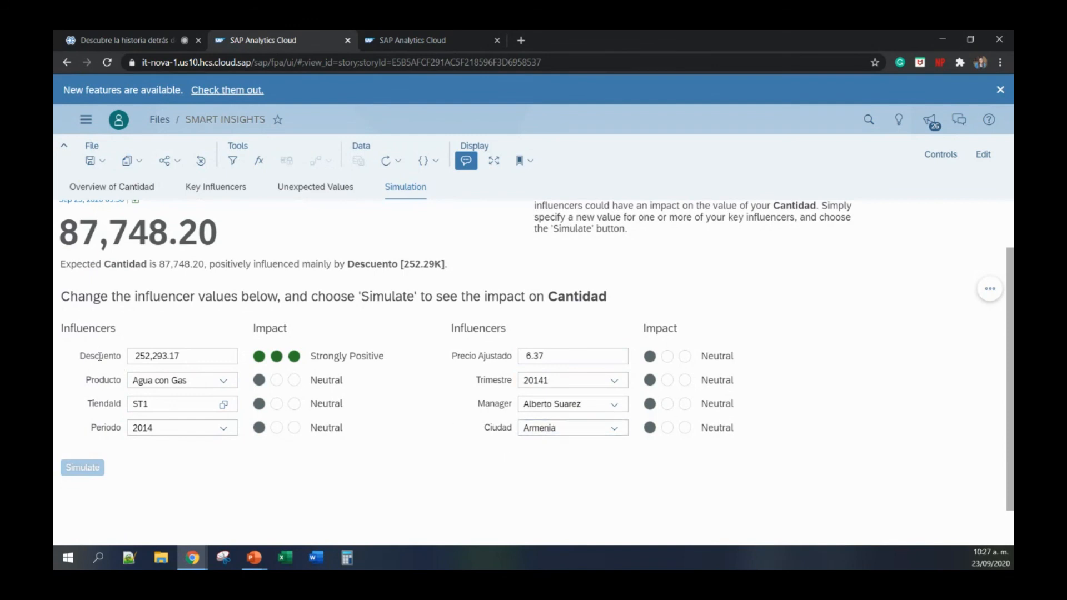
Set the Descuento influencer to 270,481.74 and simulate its impact on Cantidad.
{"action": "left_click", "coordinate": [220, 356]}
{"action": "left_click_drag", "start_coordinate": [184, 392], "coordinate": [187, 394]}
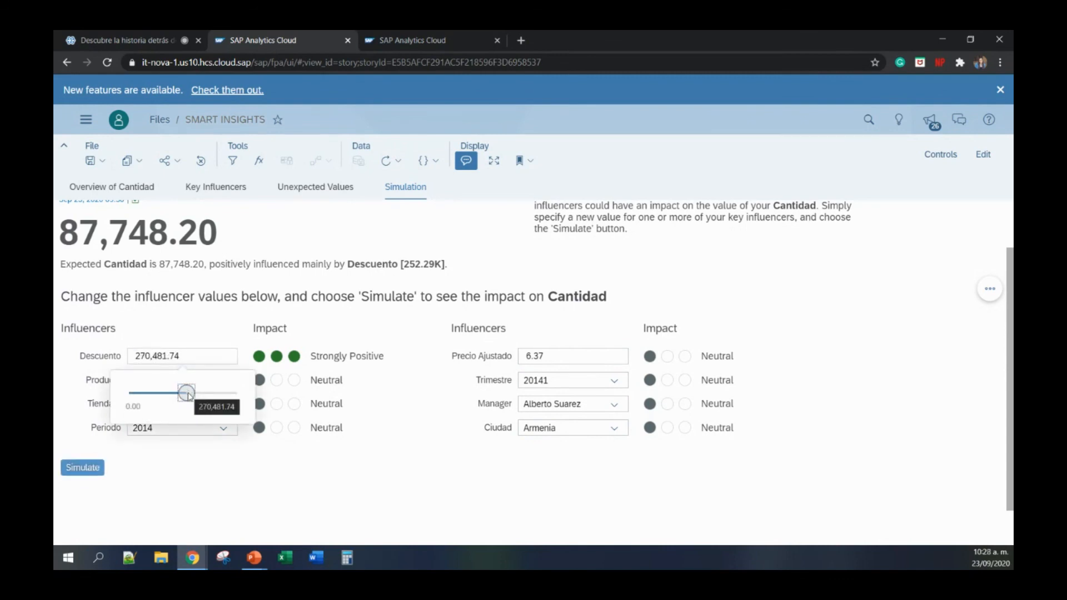
{"action": "left_click_drag", "start_coordinate": [188, 394], "coordinate": [187, 394]}
{"action": "left_click", "coordinate": [82, 467]}
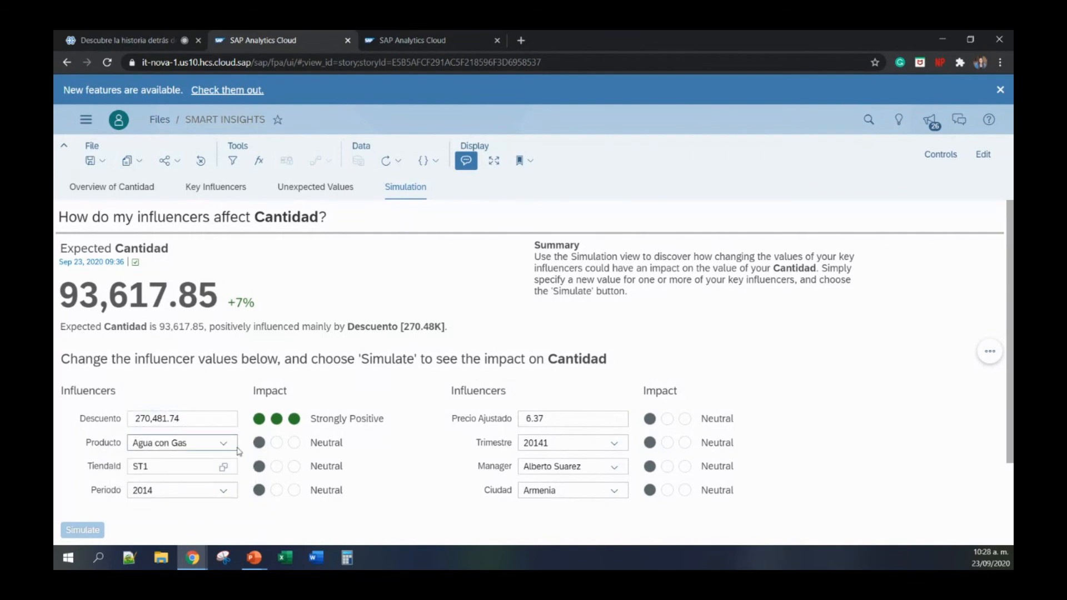
Set Producto to Coca-Cola and Descuento to 232,967.83, run the simulation and review the impact on Cantidad.
{"action": "left_click", "coordinate": [208, 443]}
{"action": "left_click", "coordinate": [206, 224]}
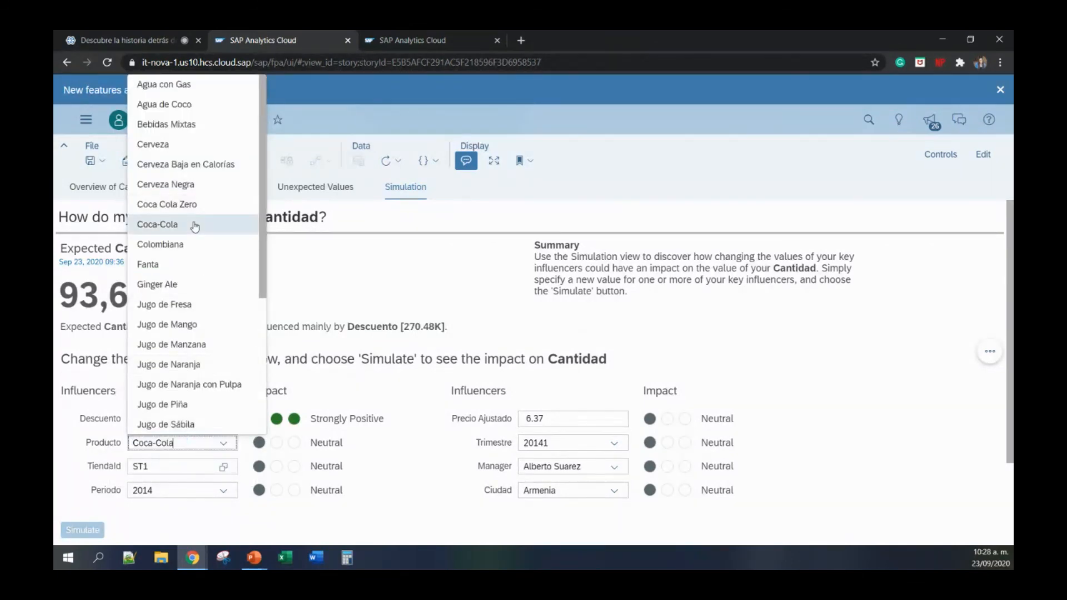
{"action": "left_click", "coordinate": [206, 419]}
{"action": "left_click_drag", "start_coordinate": [187, 456], "coordinate": [178, 456]}
{"action": "left_click", "coordinate": [78, 535]}
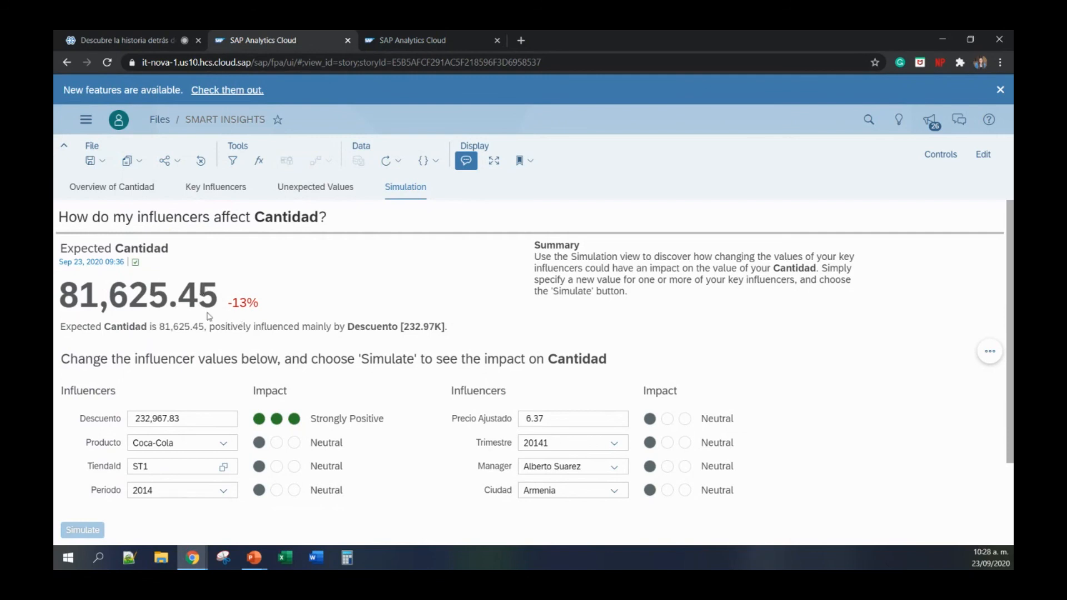
{"action": "scroll", "coordinate": [387, 430], "scroll_direction": "down", "scroll_amount": 1}
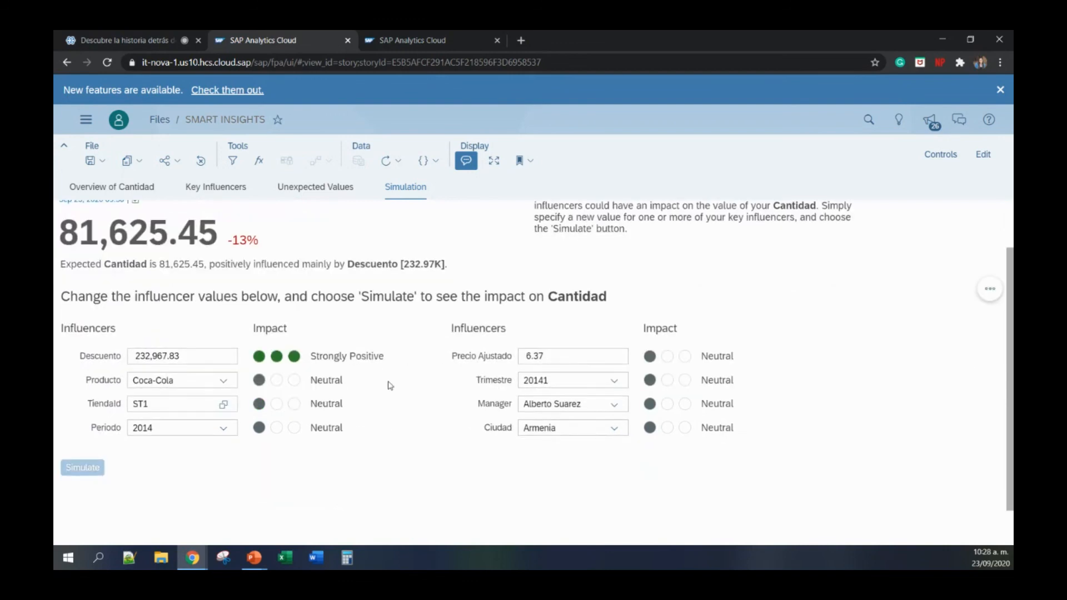
{"action": "scroll", "coordinate": [389, 385], "scroll_direction": "up", "scroll_amount": 1}
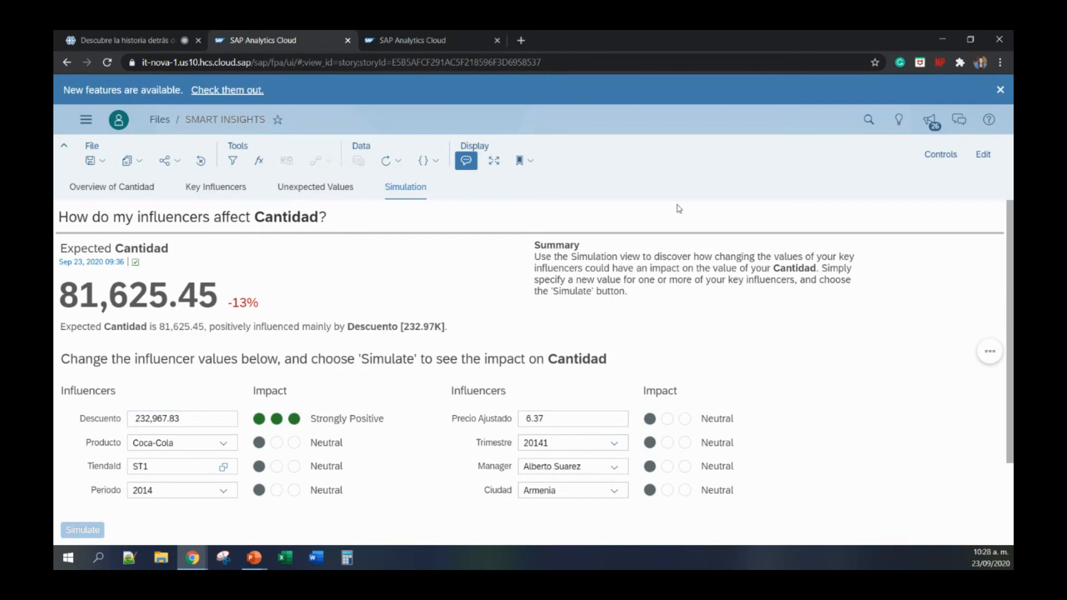
Open Search to Insight and query the SMART INSIGHTS data for CANTIDAD.
{"action": "left_click", "coordinate": [901, 127]}
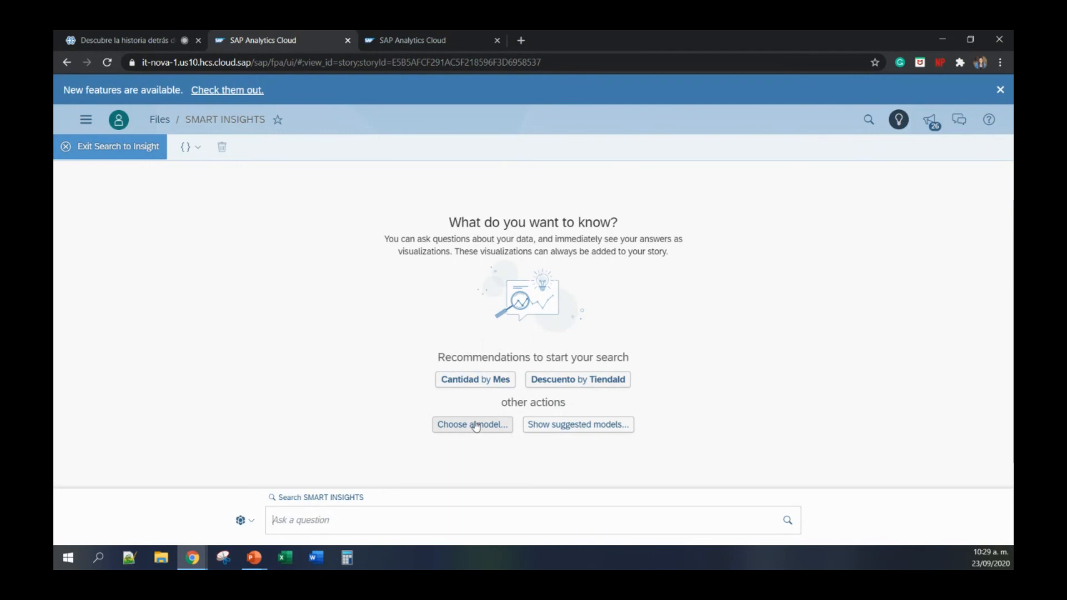
{"action": "type", "text": "CANTIDAD"}
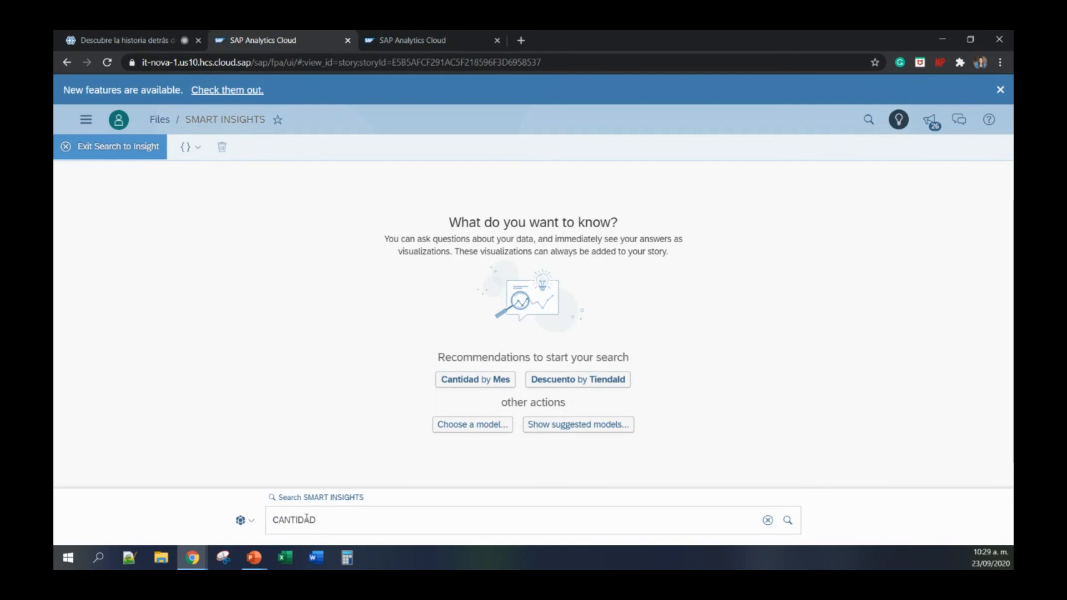
{"action": "key", "text": "Return"}
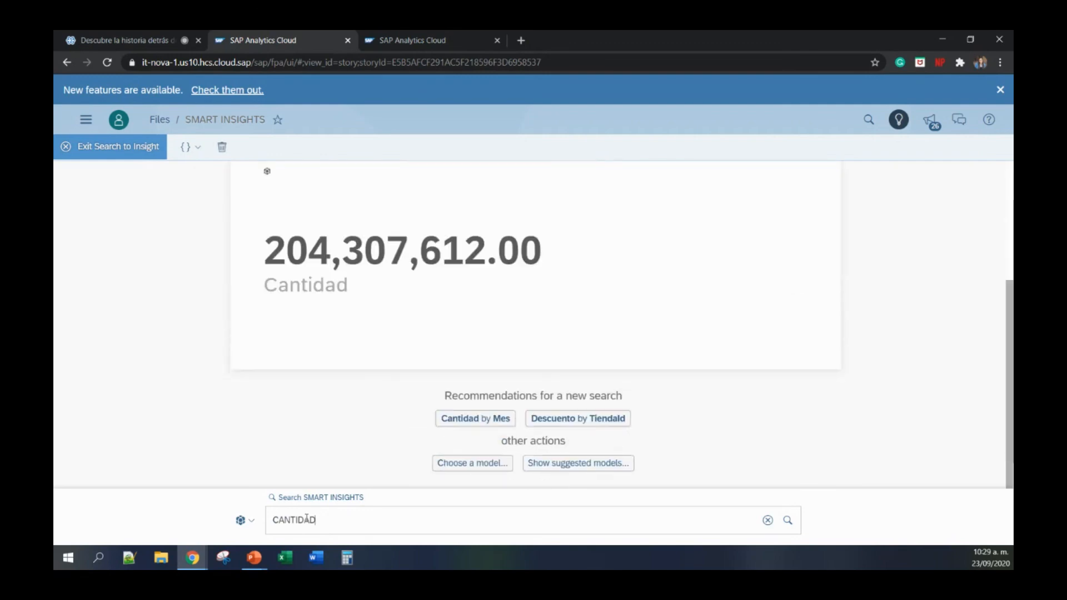
Refine the question to the suggested Cantidad by Ciudad and run it.
{"action": "type", "text": "PER"}
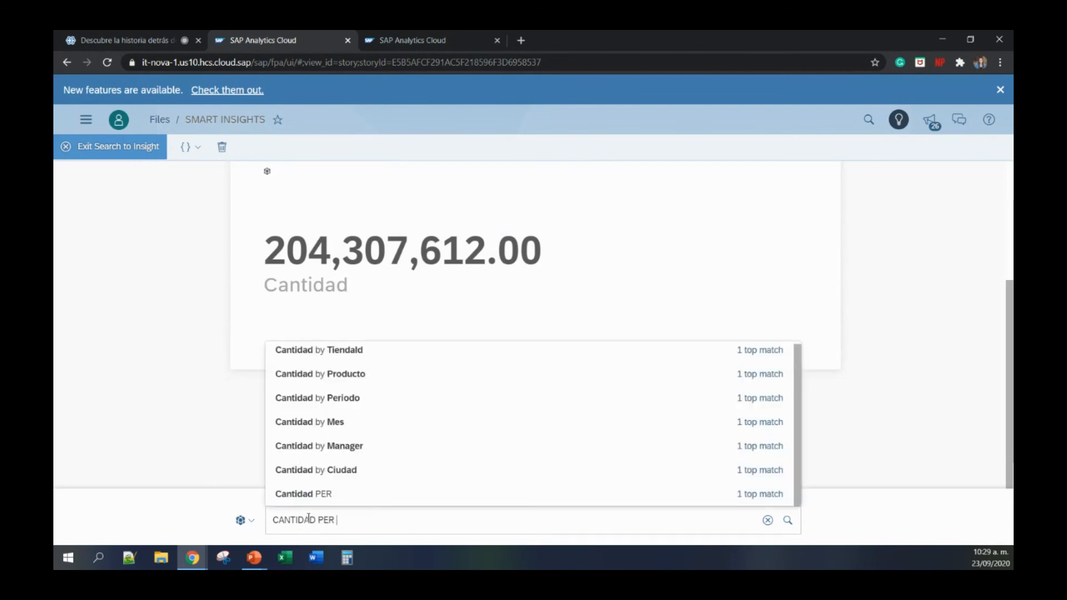
{"action": "left_click", "coordinate": [345, 470]}
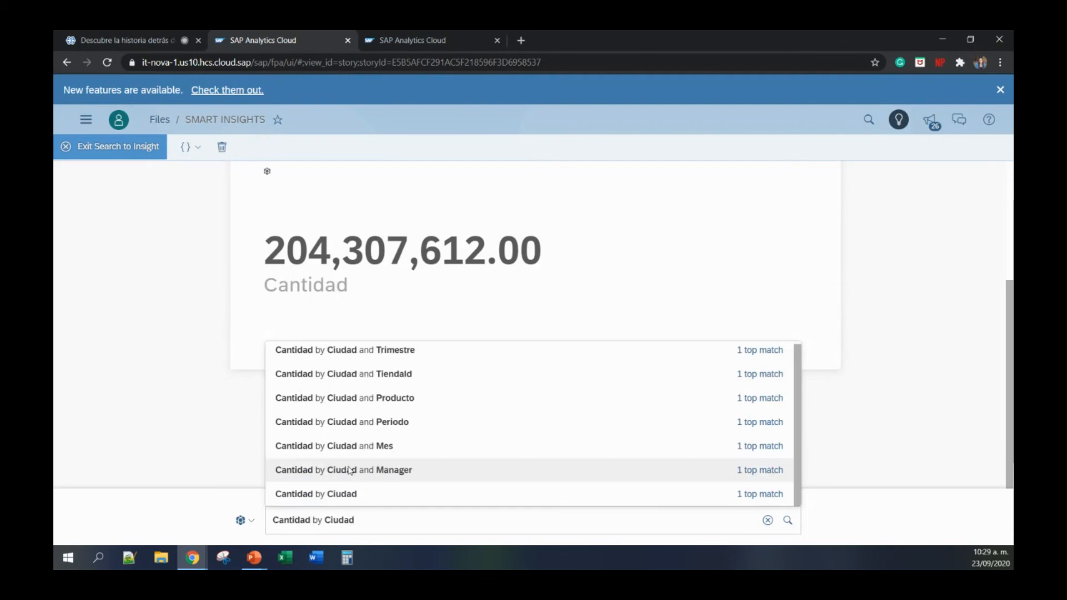
{"action": "key", "text": "Return"}
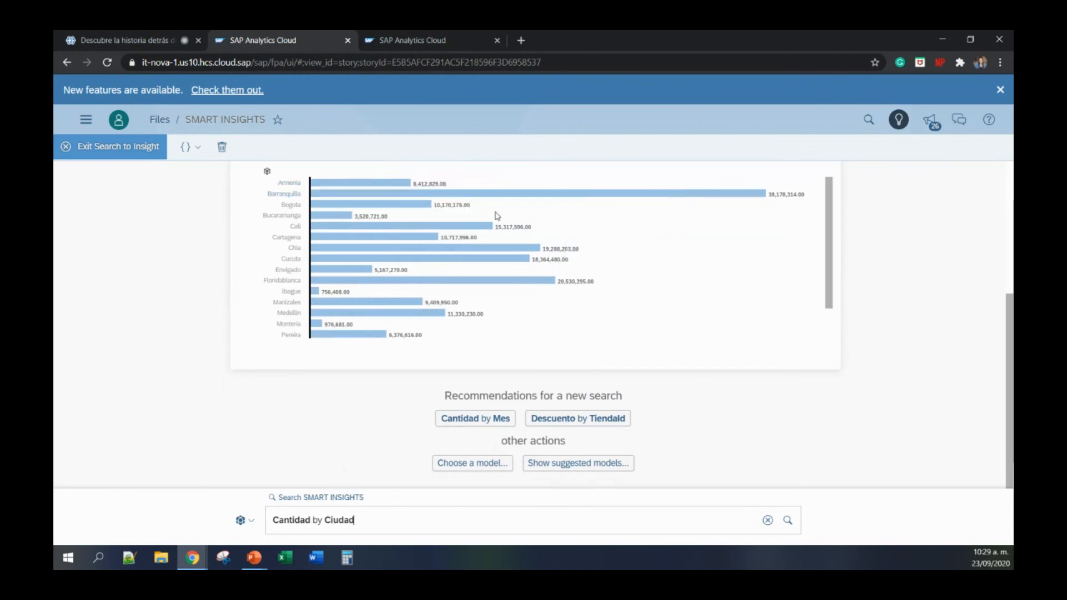
Inspect the Cantidad by Ciudad chart, expand the earlier Show Cantidad answer and return to the city chart.
{"action": "mouse_move", "coordinate": [361, 288]}
{"action": "scroll", "coordinate": [523, 294], "scroll_direction": "up", "scroll_amount": 5}
{"action": "left_click", "coordinate": [245, 334]}
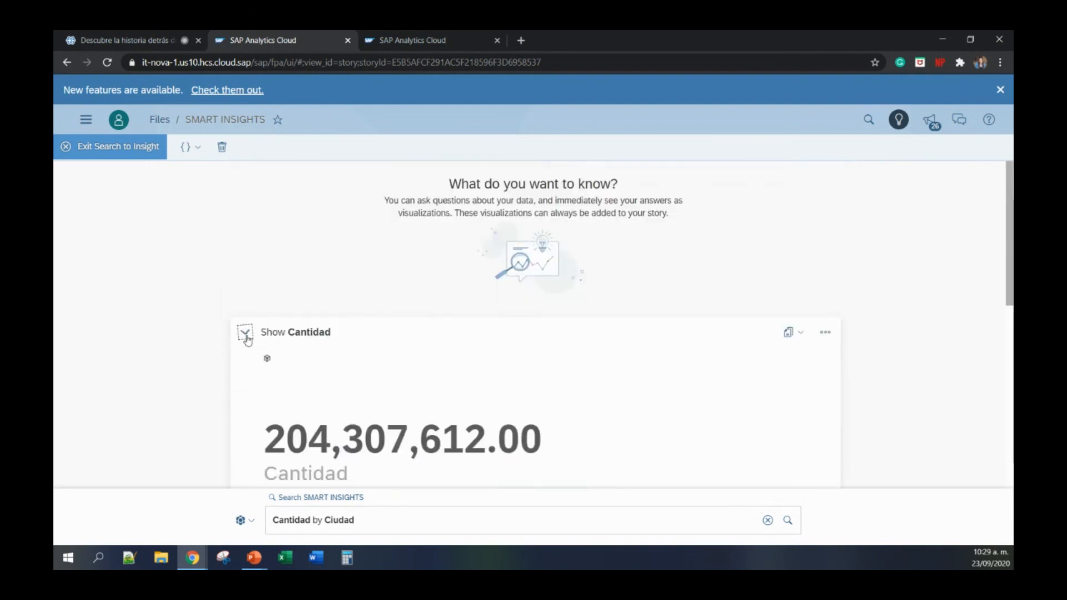
{"action": "scroll", "coordinate": [403, 295], "scroll_direction": "down", "scroll_amount": 3}
{"action": "scroll", "coordinate": [403, 296], "scroll_direction": "down", "scroll_amount": 4}
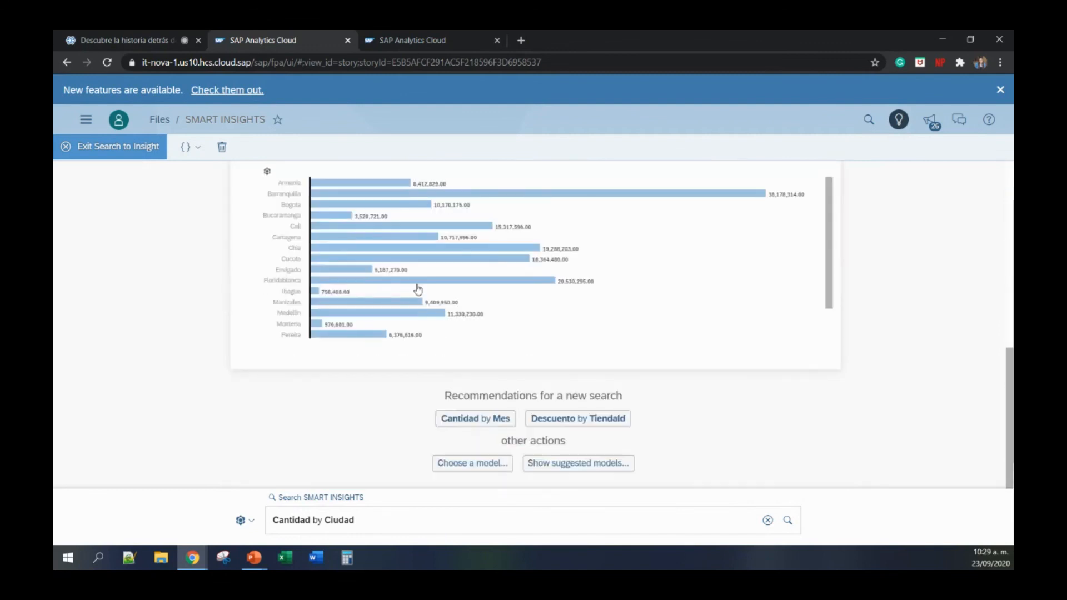
Replace the question with PRECIO AJUSTADO BY MES, run it and view the monthly chart over the All and 3M ranges.
{"action": "left_click_drag", "start_coordinate": [361, 518], "coordinate": [232, 497]}
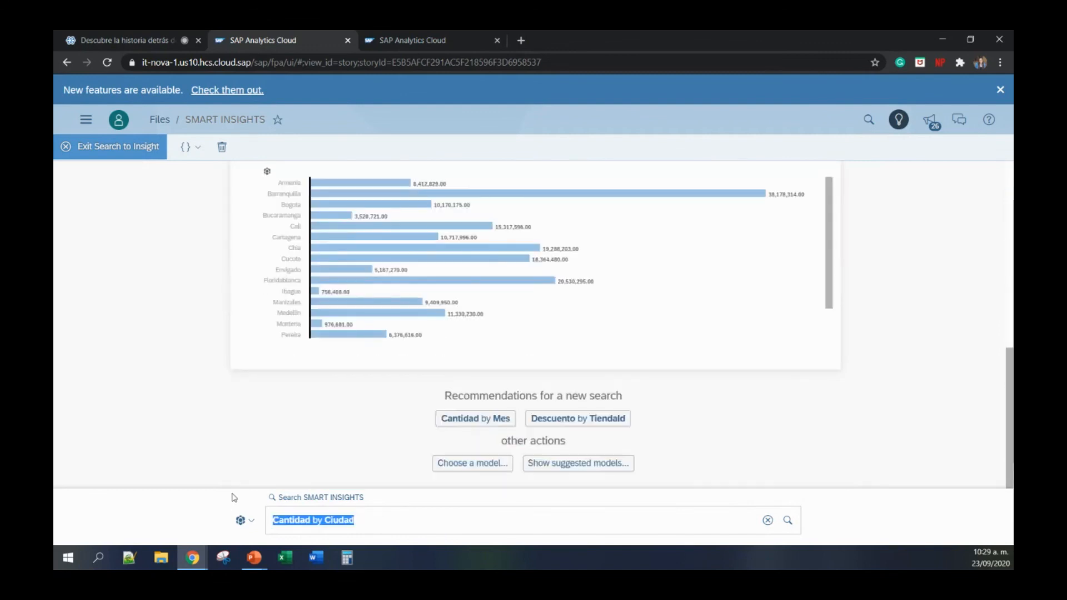
{"action": "key", "text": "BackSpace"}
{"action": "type", "text": "PRECIO AJUSTADO"}
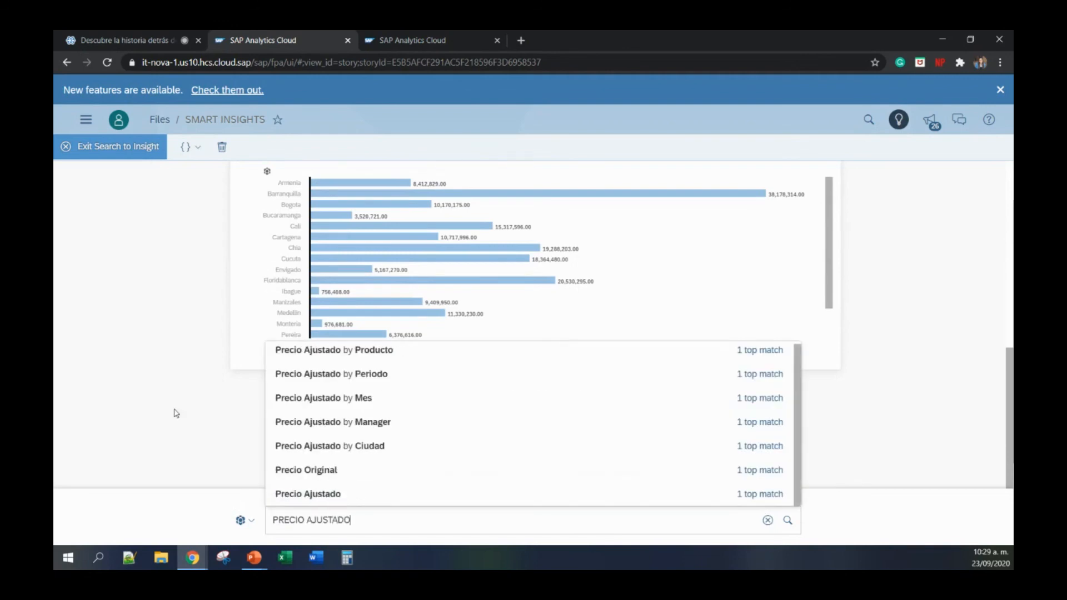
{"action": "type", "text": "BY MES"}
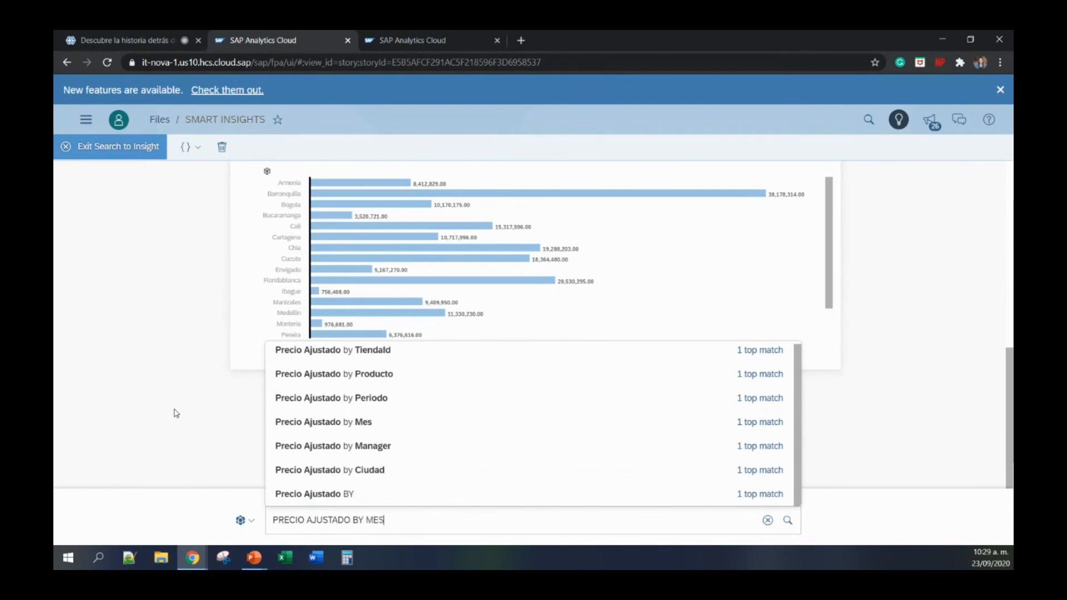
{"action": "key", "text": "Return"}
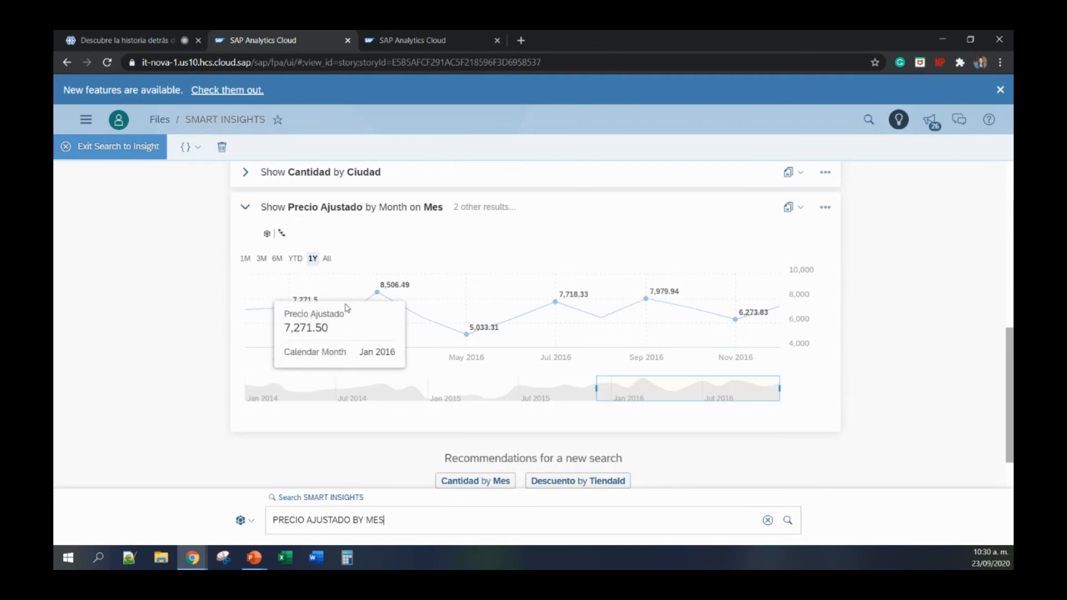
{"action": "left_click", "coordinate": [327, 259]}
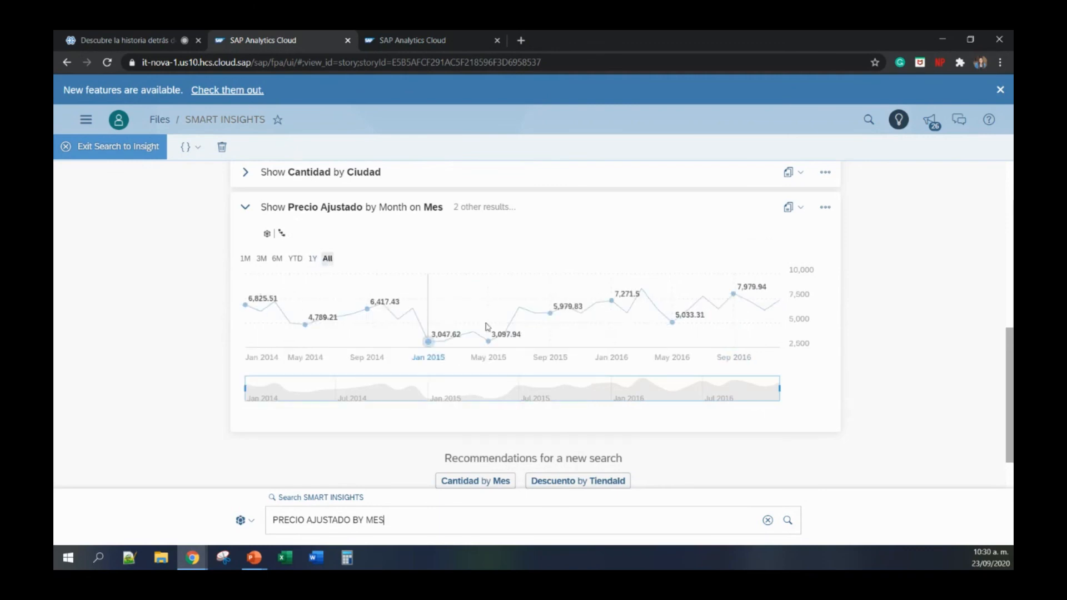
{"action": "left_click", "coordinate": [261, 258]}
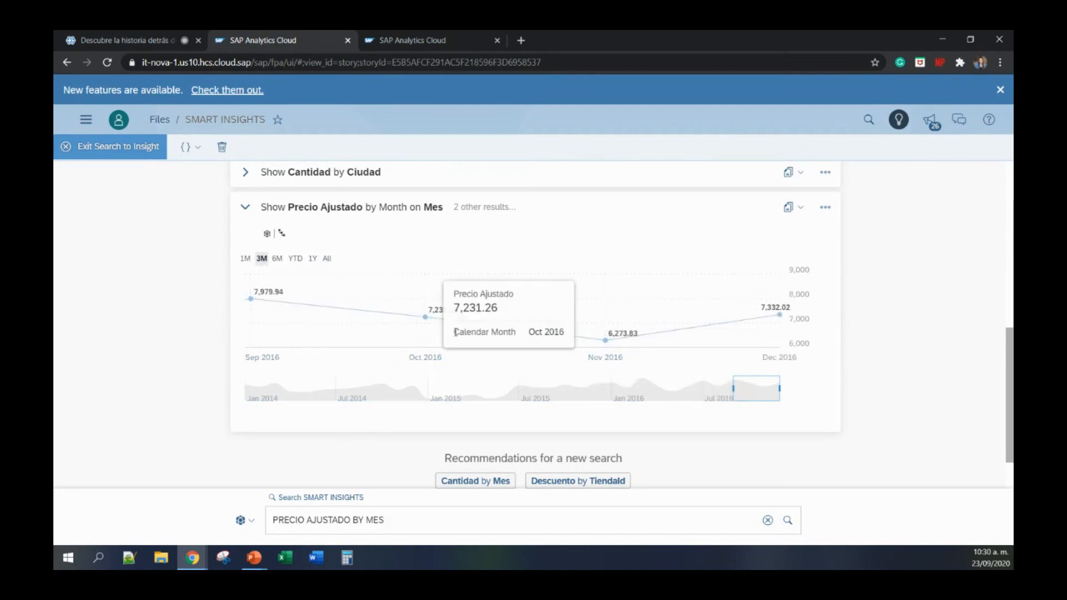
Widen the monthly Precio Ajustado chart's range to start from Jan 2014, and exit Search to Insight.
{"action": "left_click_drag", "start_coordinate": [733, 388], "coordinate": [243, 394]}
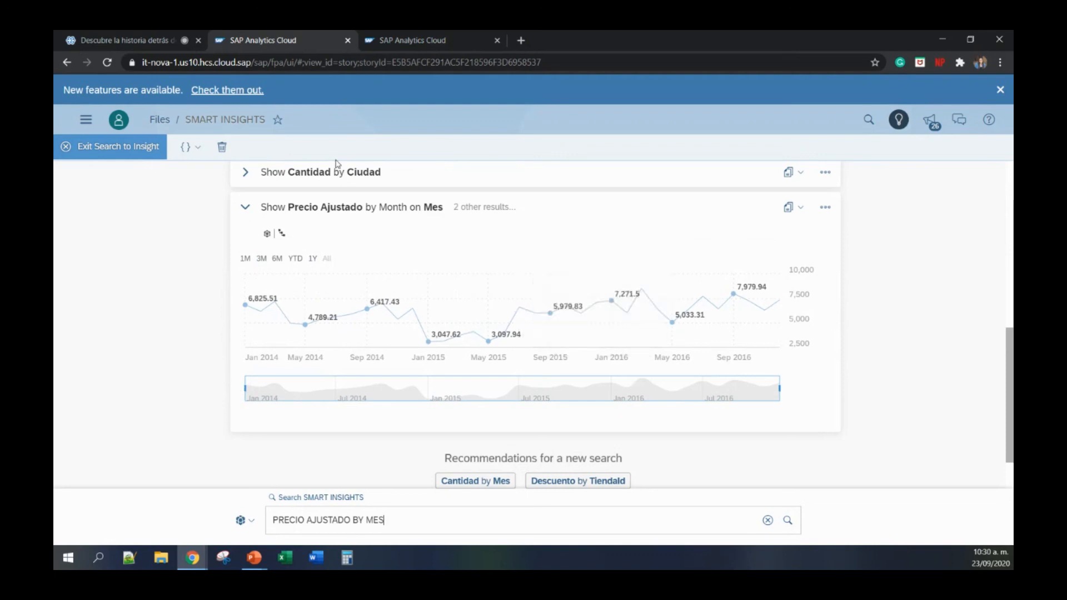
{"action": "left_click", "coordinate": [138, 155]}
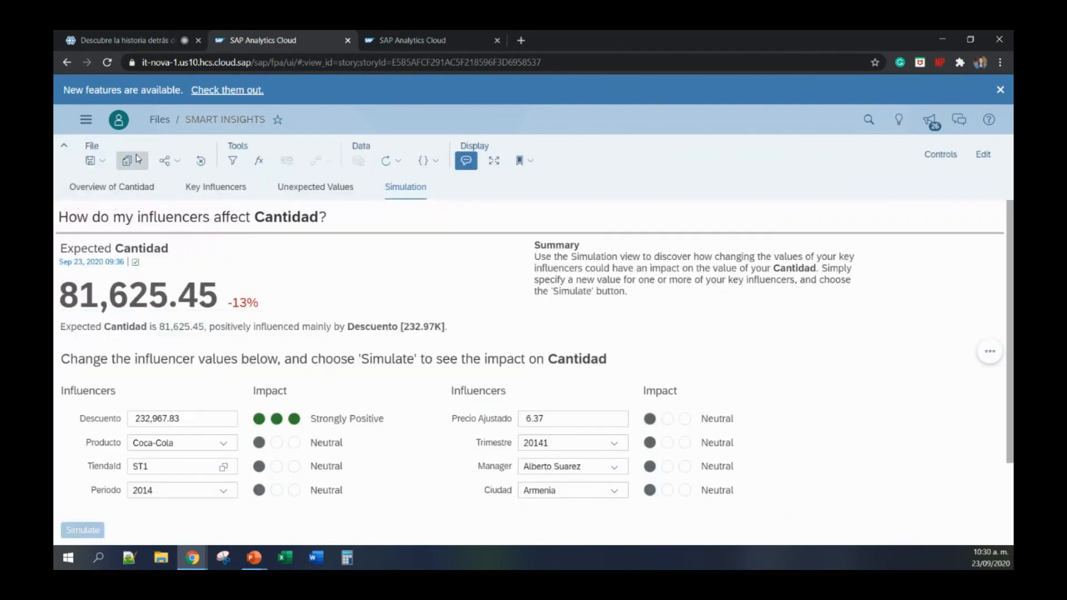
Open the PRODUCCION story from the MANOFACTURA folder in the files browser.
{"action": "left_click", "coordinate": [85, 119]}
{"action": "left_click", "coordinate": [124, 216]}
{"action": "left_click", "coordinate": [239, 213]}
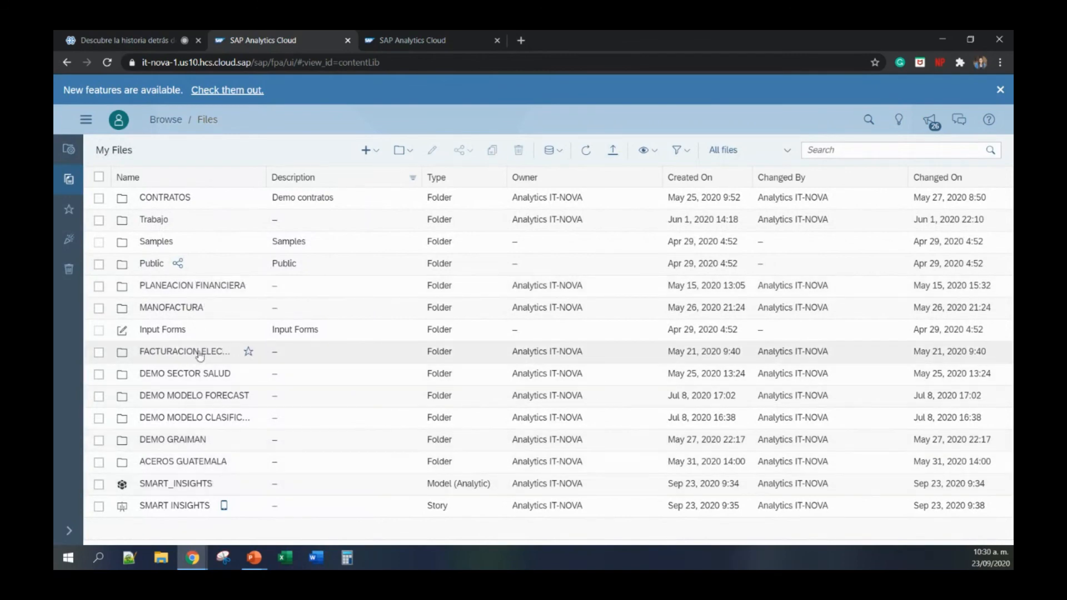
{"action": "left_click", "coordinate": [191, 314]}
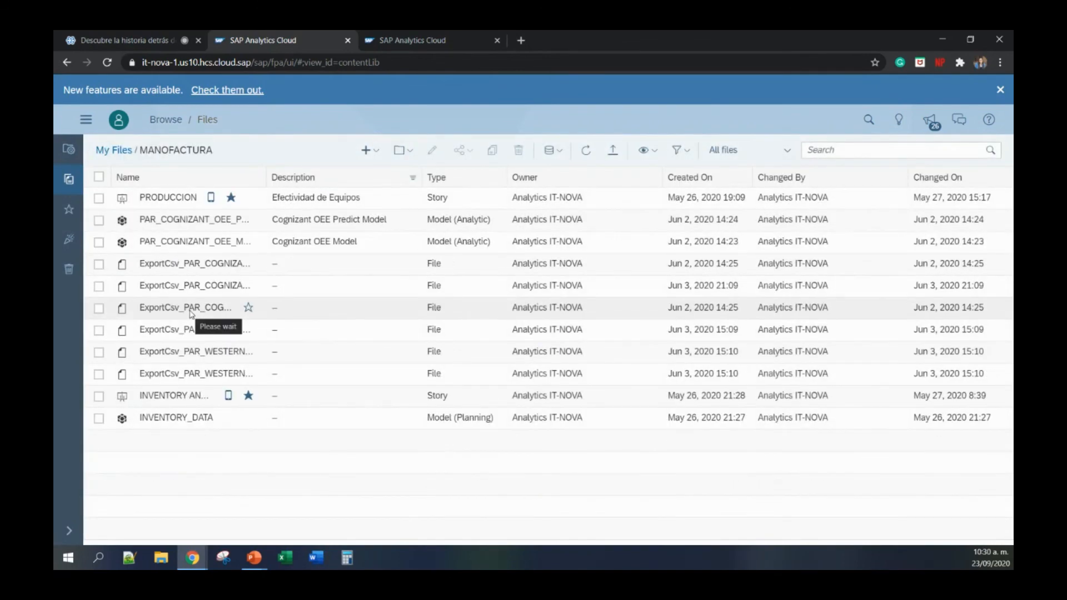
{"action": "left_click", "coordinate": [158, 203]}
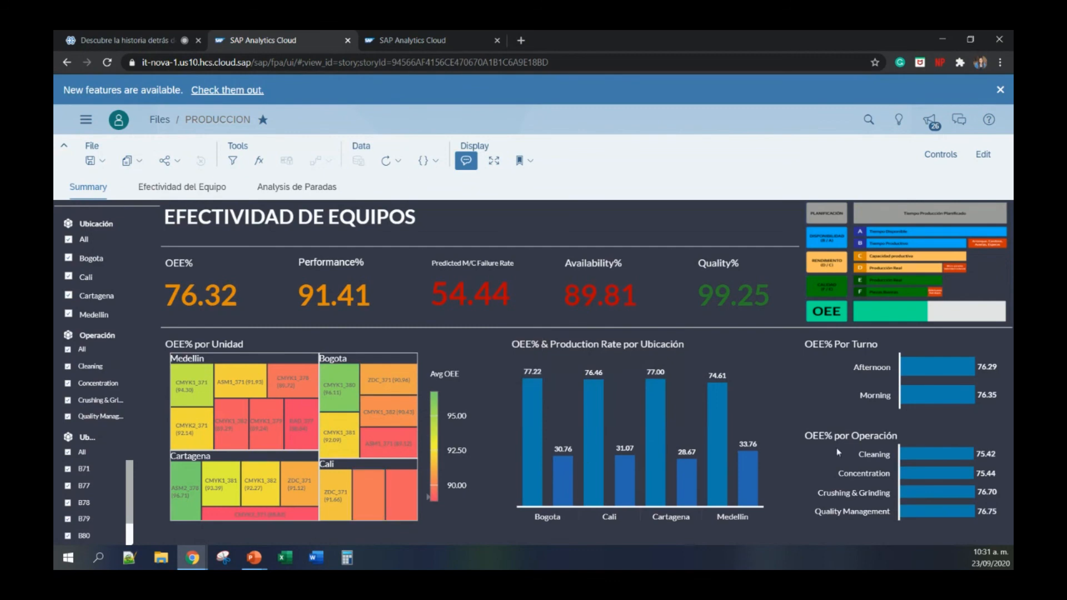
View the story's Efectividad del Equipo page and look through the charts on the Analysis de Paradas page.
{"action": "left_click", "coordinate": [177, 191]}
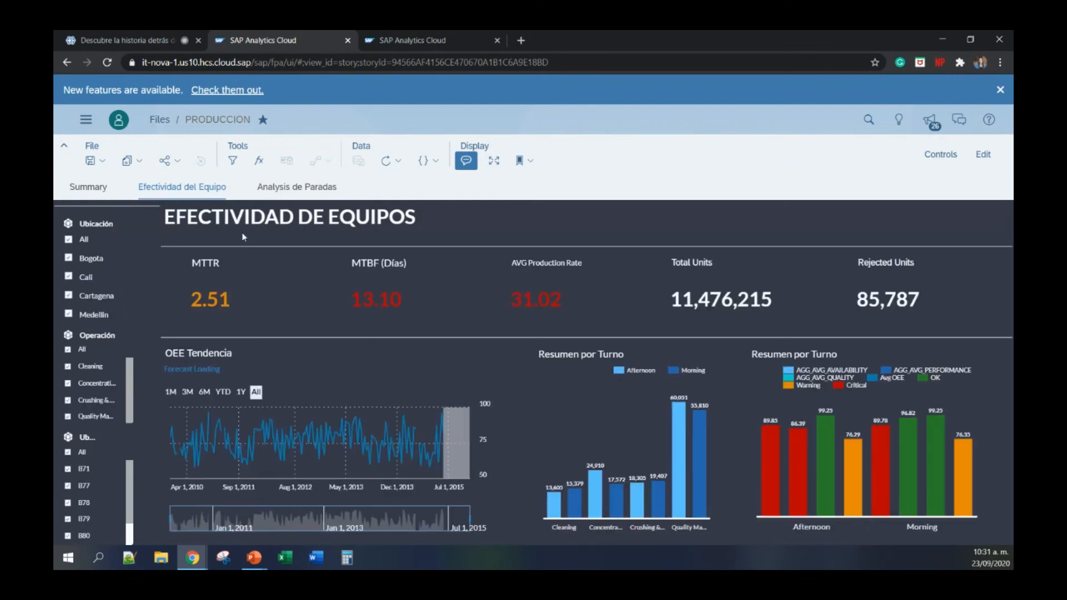
{"action": "left_click", "coordinate": [288, 191]}
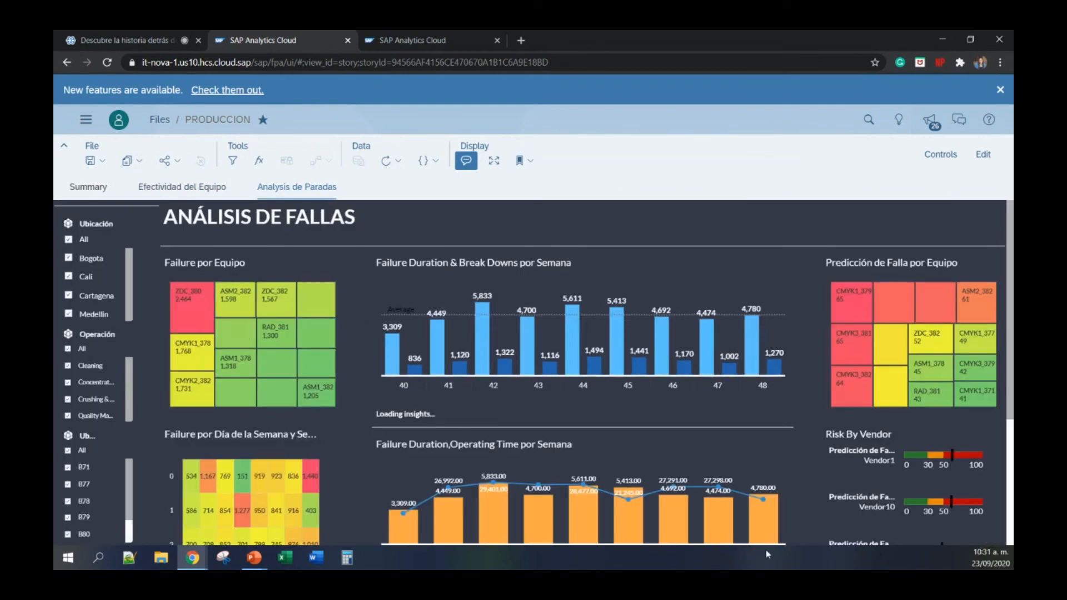
{"action": "scroll", "coordinate": [797, 448], "scroll_direction": "down", "scroll_amount": 3}
{"action": "scroll", "coordinate": [797, 447], "scroll_direction": "down", "scroll_amount": 1}
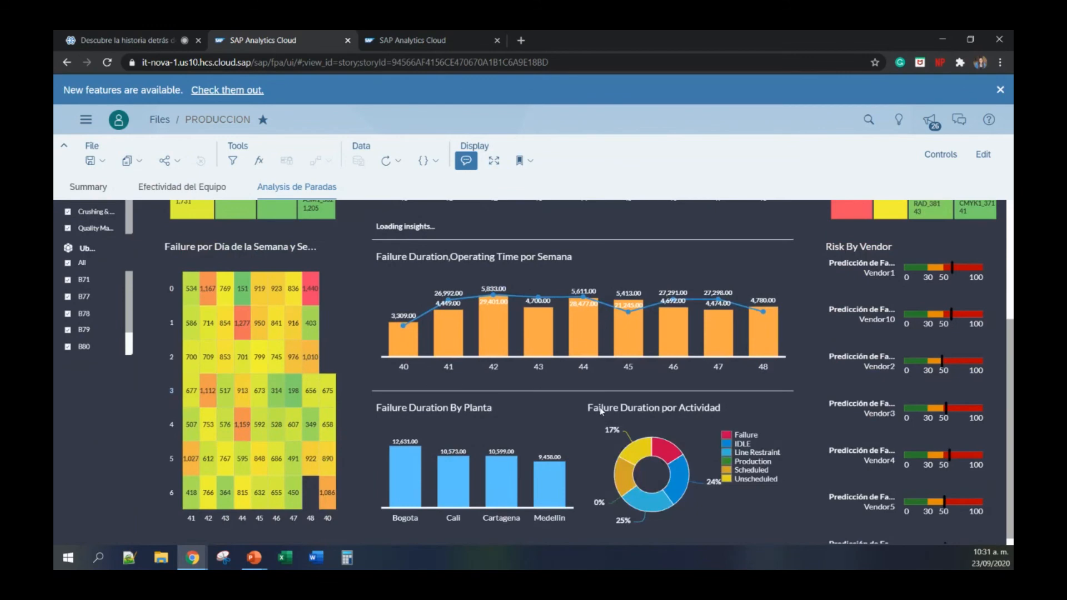
{"action": "scroll", "coordinate": [601, 411], "scroll_direction": "up", "scroll_amount": 5}
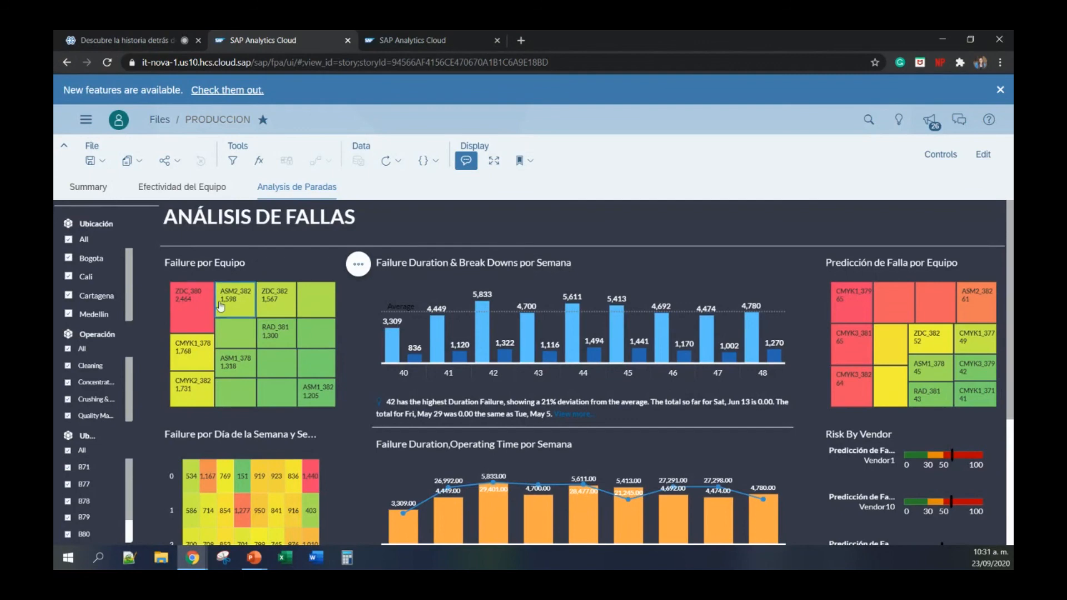
Select machine ZDC_380 in the Failure por Equipo heat map and open Smart Insights for it.
{"action": "mouse_move", "coordinate": [203, 309]}
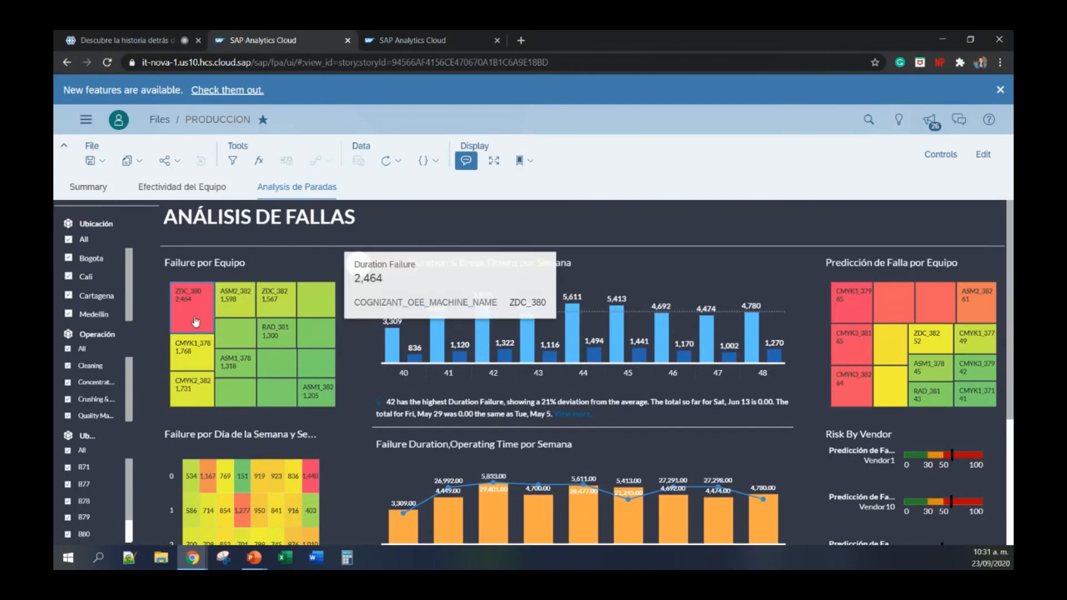
{"action": "left_click", "coordinate": [199, 329]}
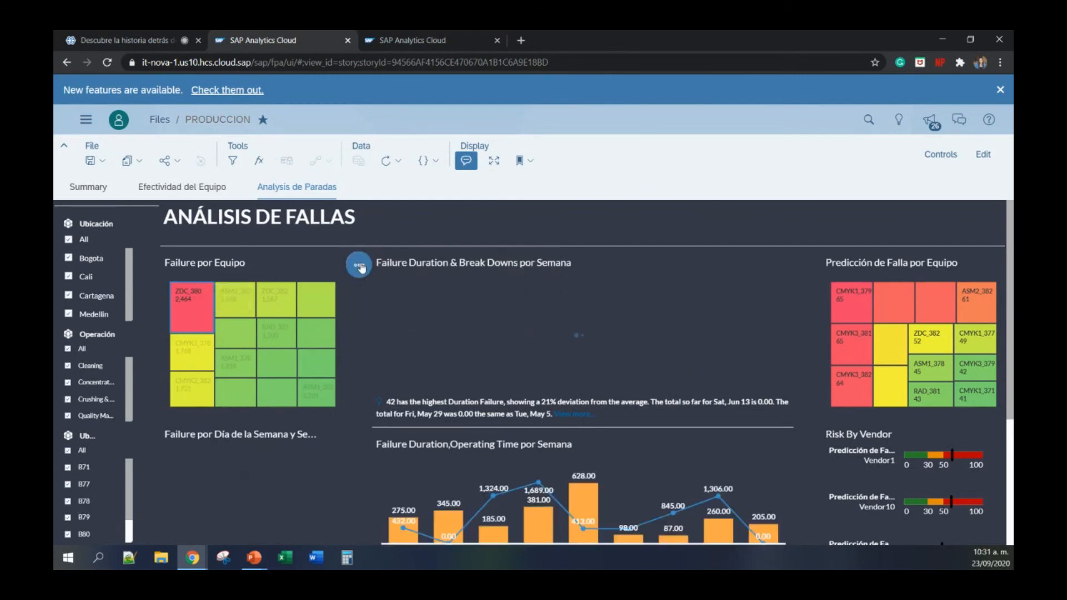
{"action": "left_click", "coordinate": [361, 267]}
{"action": "left_click", "coordinate": [229, 285]}
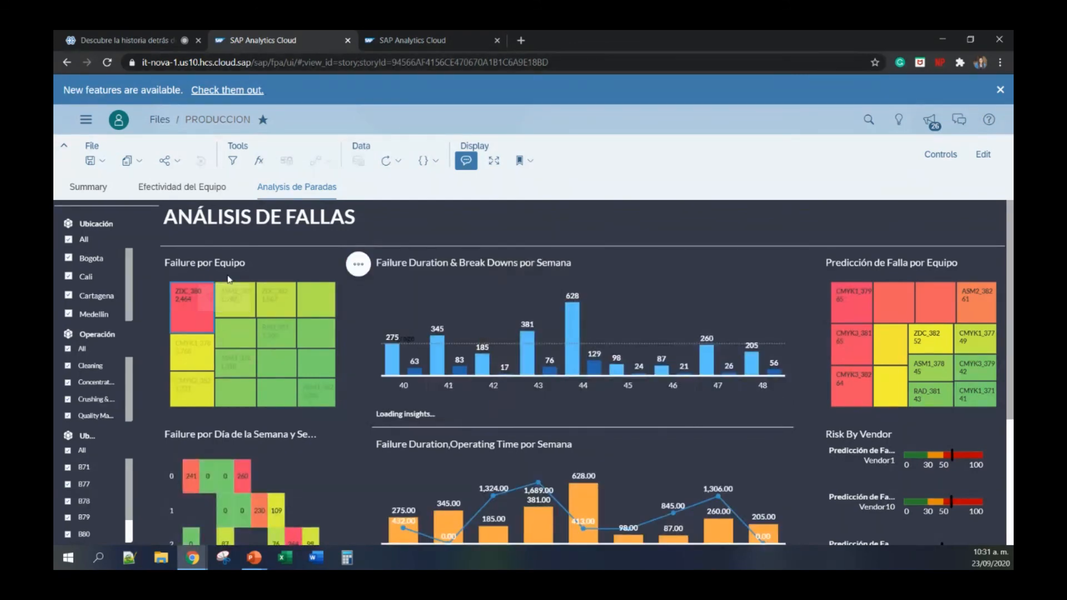
{"action": "right_click", "coordinate": [189, 303]}
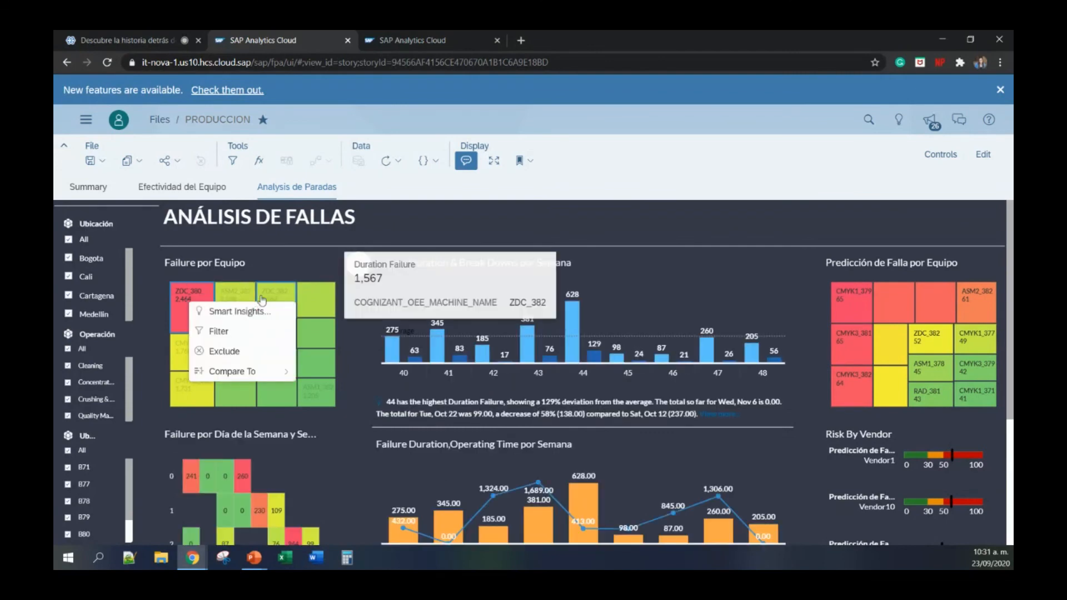
{"action": "left_click", "coordinate": [244, 312]}
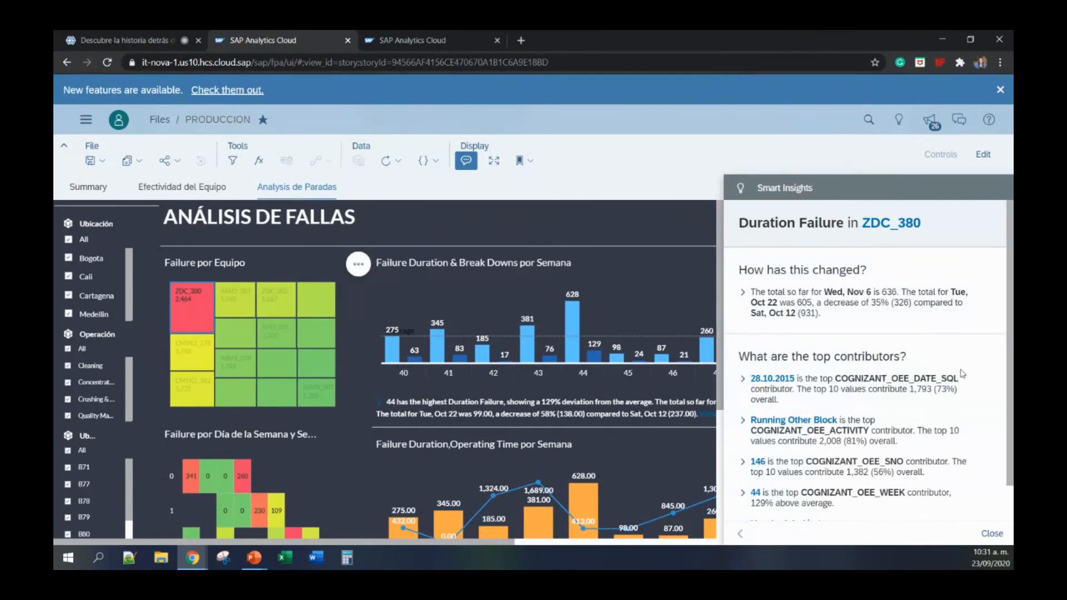
Expand the explanation of how ZDC_380's Duration Failure has changed and show its chart by month.
{"action": "left_click", "coordinate": [743, 293]}
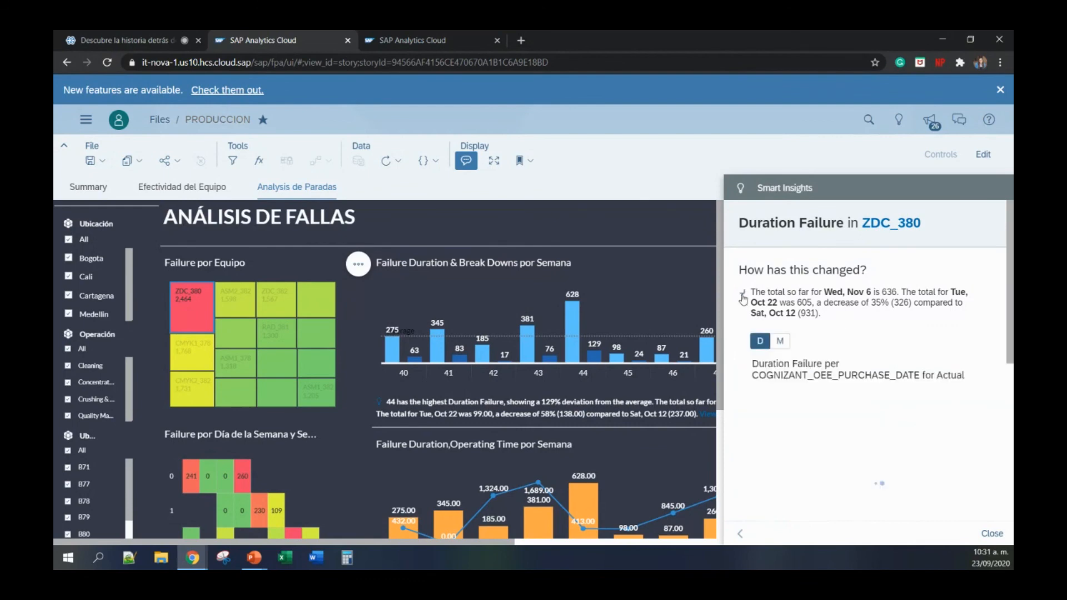
{"action": "scroll", "coordinate": [806, 311], "scroll_direction": "down", "scroll_amount": 1}
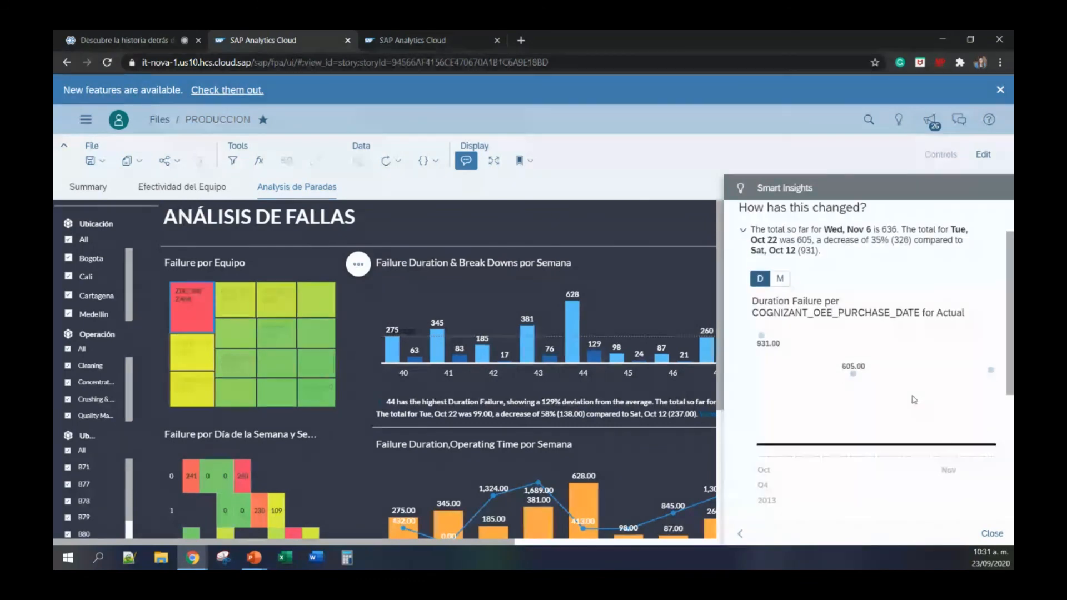
{"action": "left_click", "coordinate": [787, 279]}
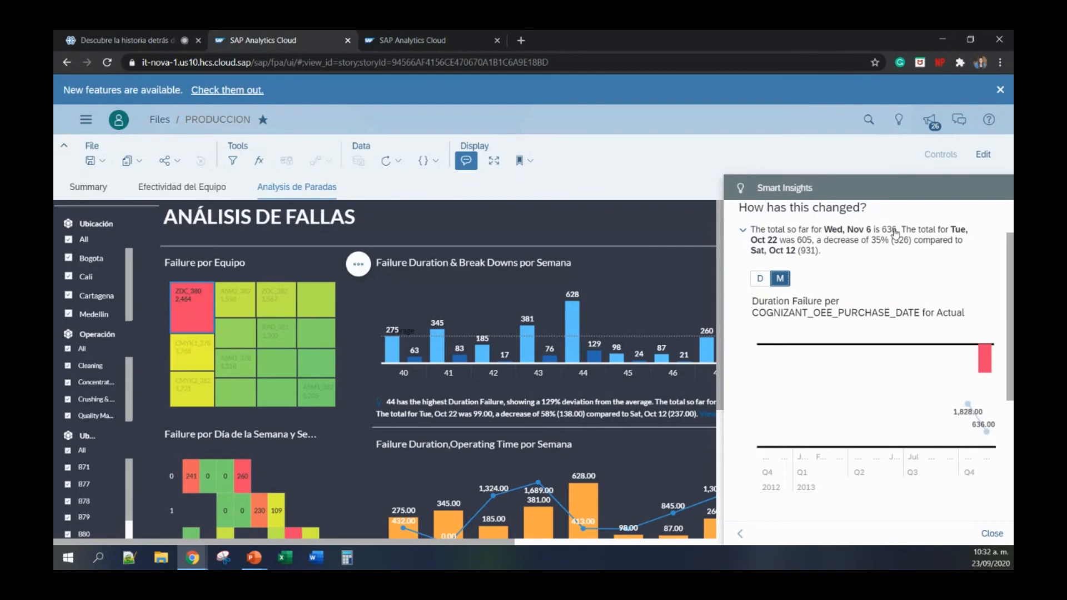
Examine the top-contributor charts for Running Other Block and for COGNIZANT_OEE_SNO 146, collapsing each one after viewing.
{"action": "scroll", "coordinate": [897, 259], "scroll_direction": "down", "scroll_amount": 4}
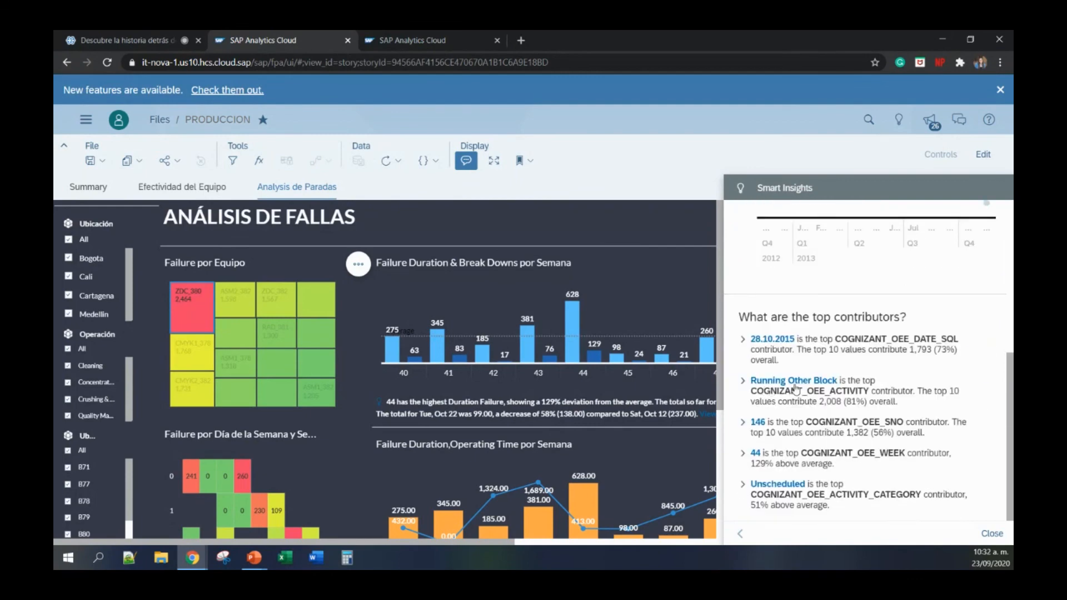
{"action": "left_click", "coordinate": [743, 381]}
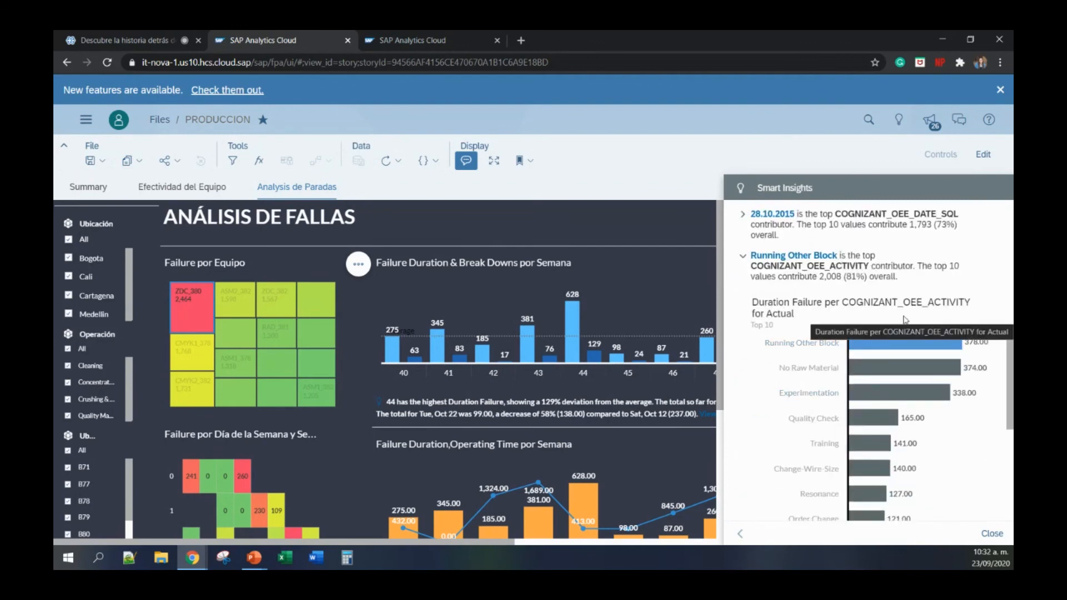
{"action": "mouse_move", "coordinate": [956, 373]}
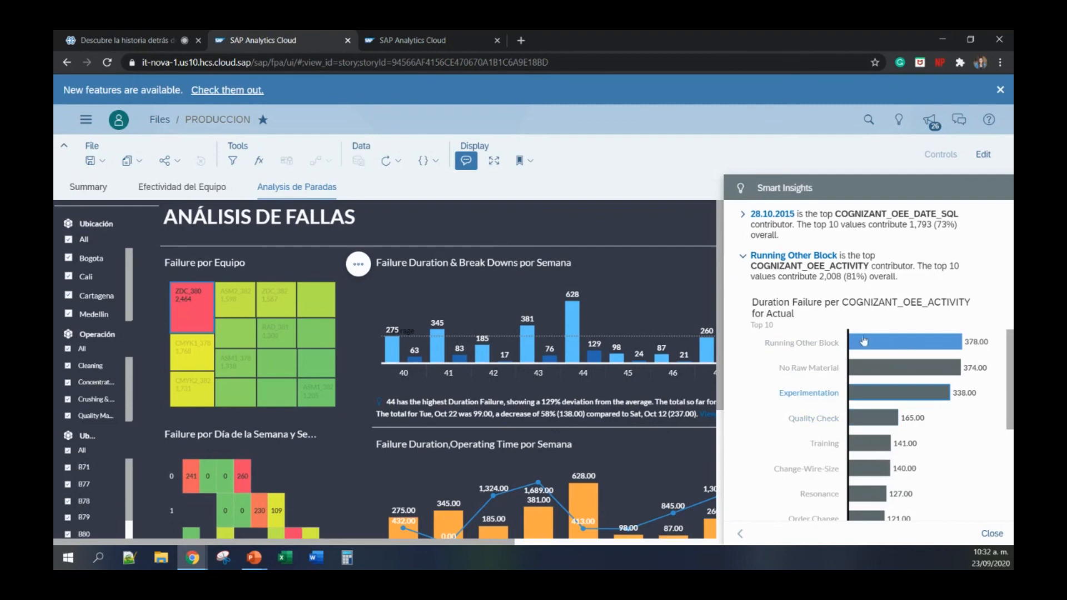
{"action": "left_click", "coordinate": [750, 258]}
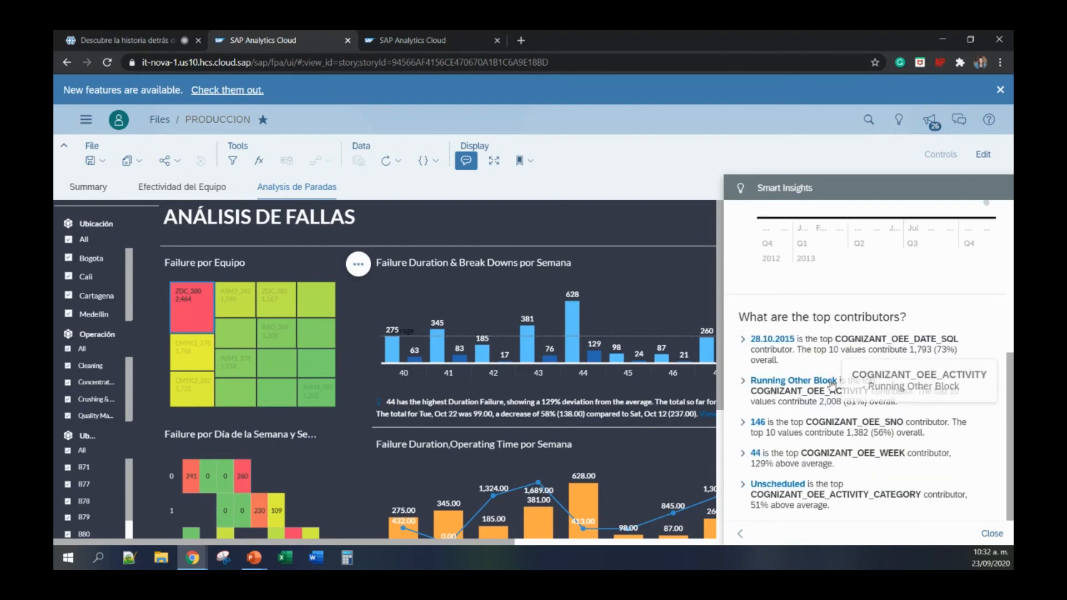
{"action": "left_click", "coordinate": [744, 424]}
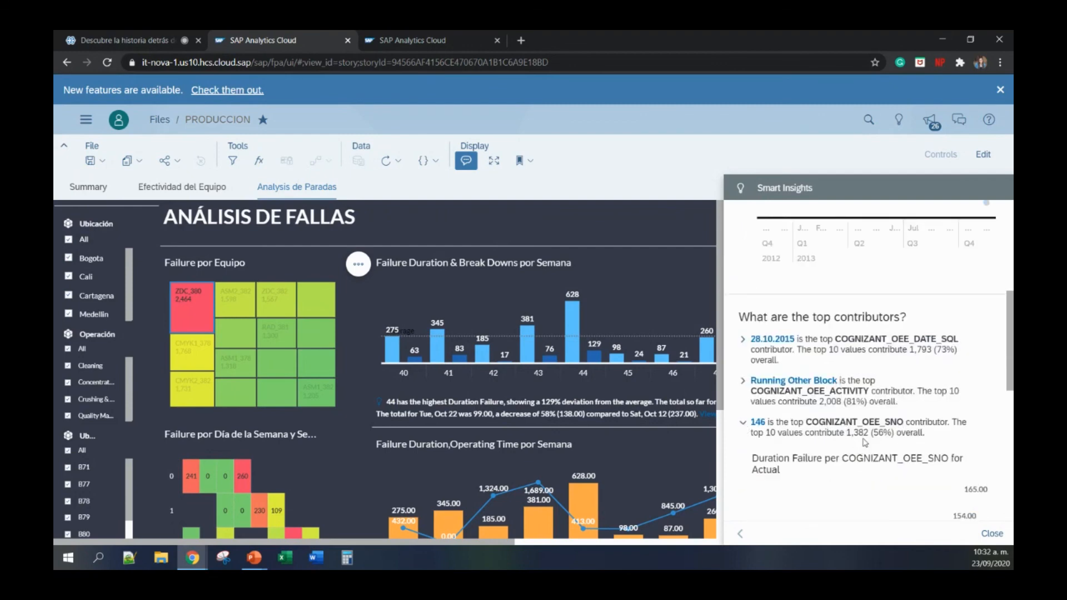
{"action": "scroll", "coordinate": [869, 444], "scroll_direction": "down", "scroll_amount": 3}
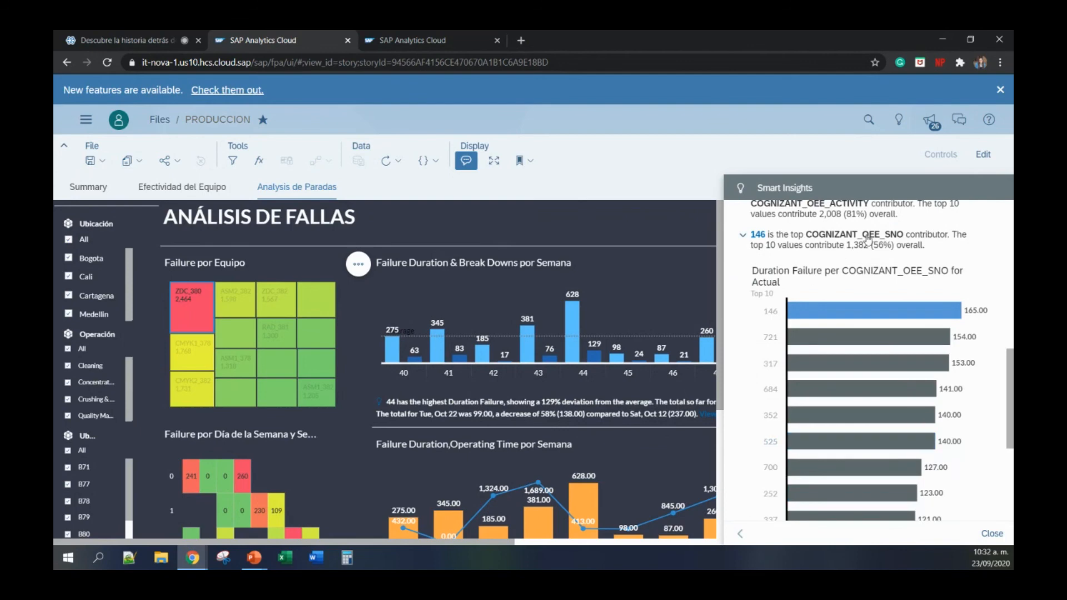
{"action": "left_click", "coordinate": [745, 237]}
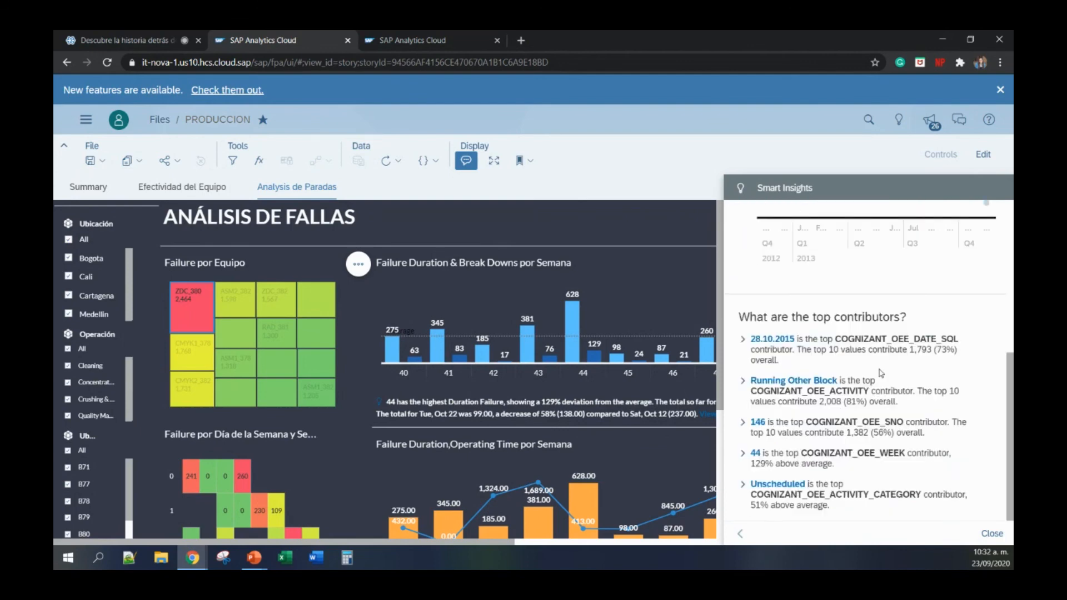
Expand the COGNIZANT_OEE_WEEK contributor, examine the bar for week 44 and collapse the chart.
{"action": "left_click", "coordinate": [744, 453]}
{"action": "scroll", "coordinate": [813, 444], "scroll_direction": "down", "scroll_amount": 3}
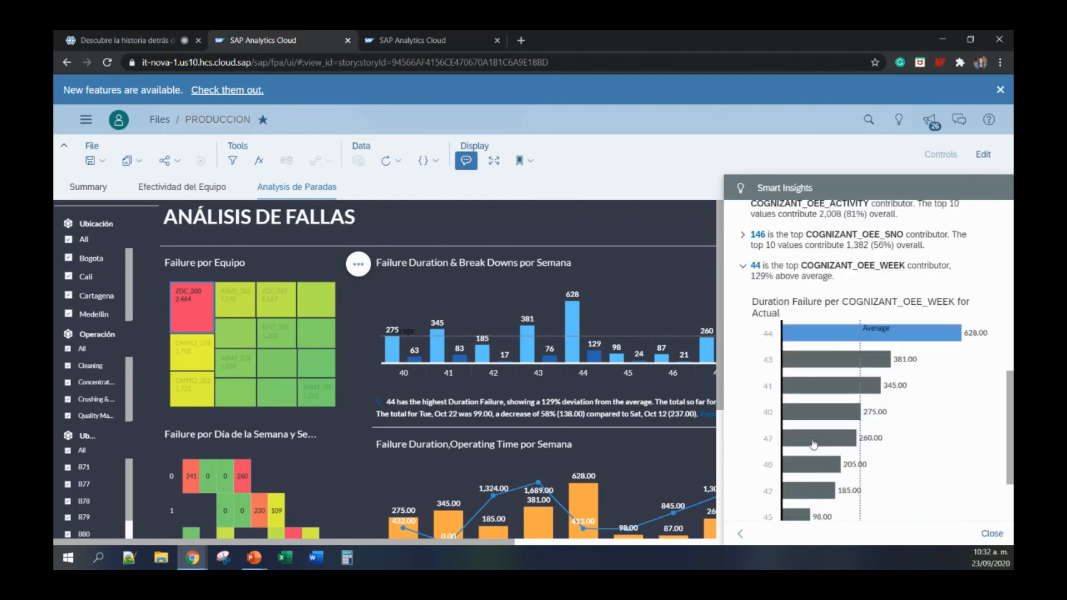
{"action": "mouse_move", "coordinate": [915, 337]}
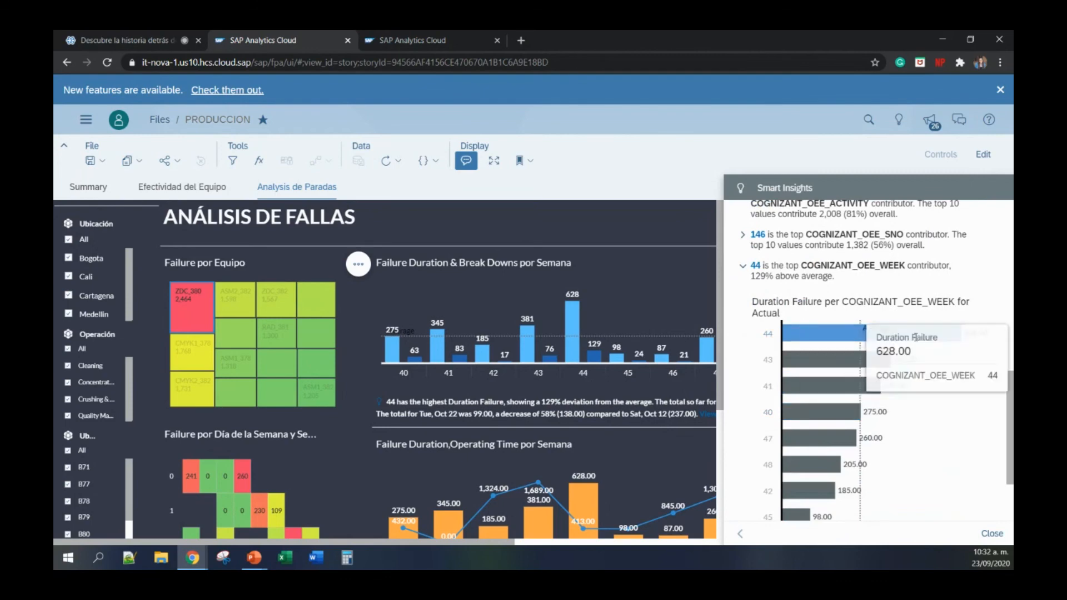
{"action": "left_click", "coordinate": [743, 267]}
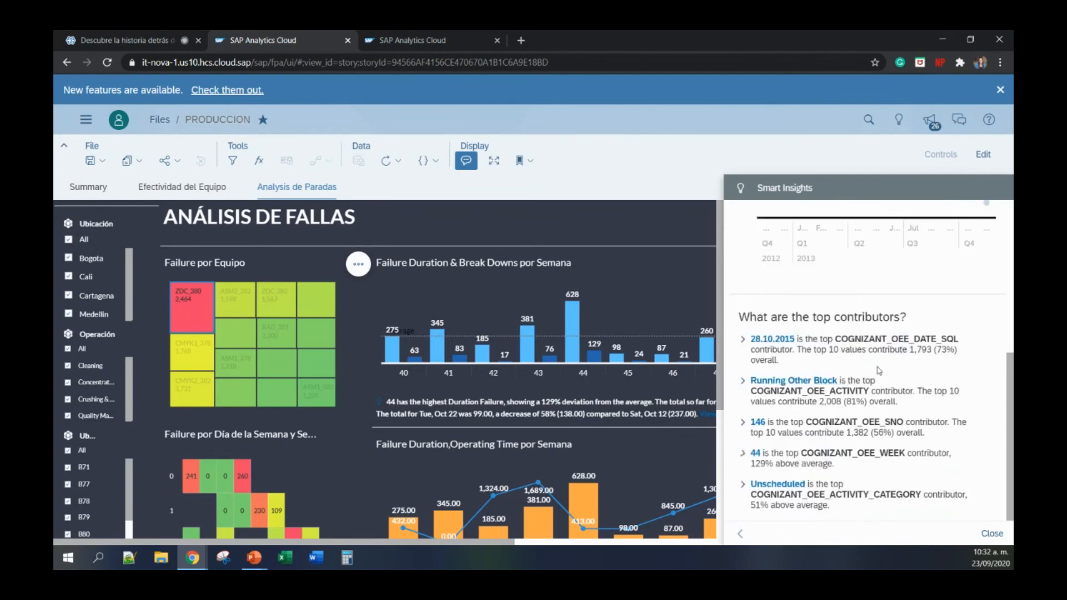
Examine the Unscheduled contributor's chart by activity category, return to the start of the insights and close Smart Insights.
{"action": "left_click", "coordinate": [743, 484]}
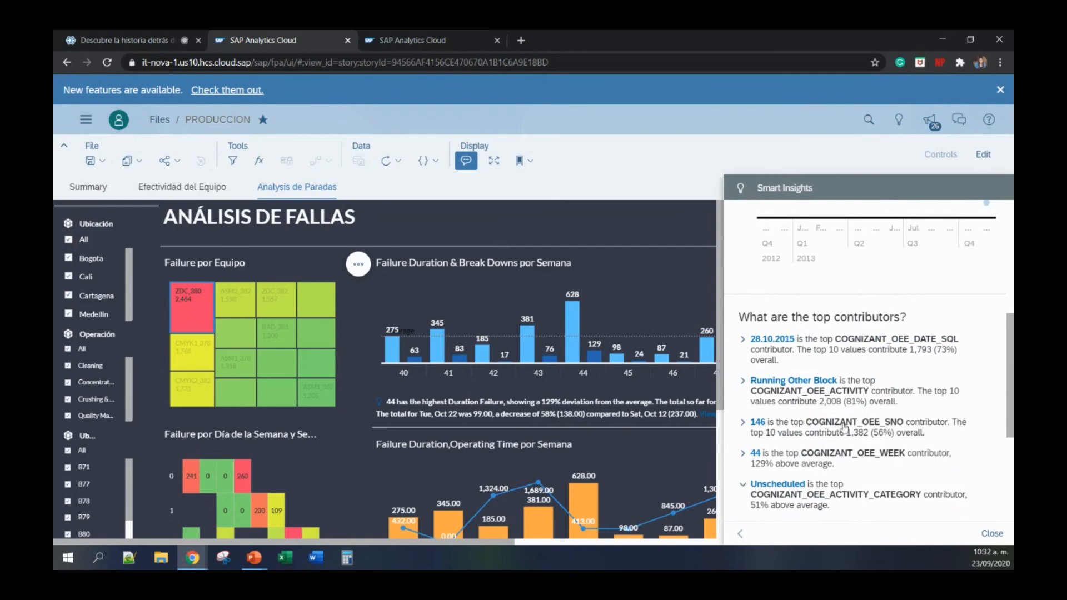
{"action": "scroll", "coordinate": [845, 429], "scroll_direction": "down", "scroll_amount": 3}
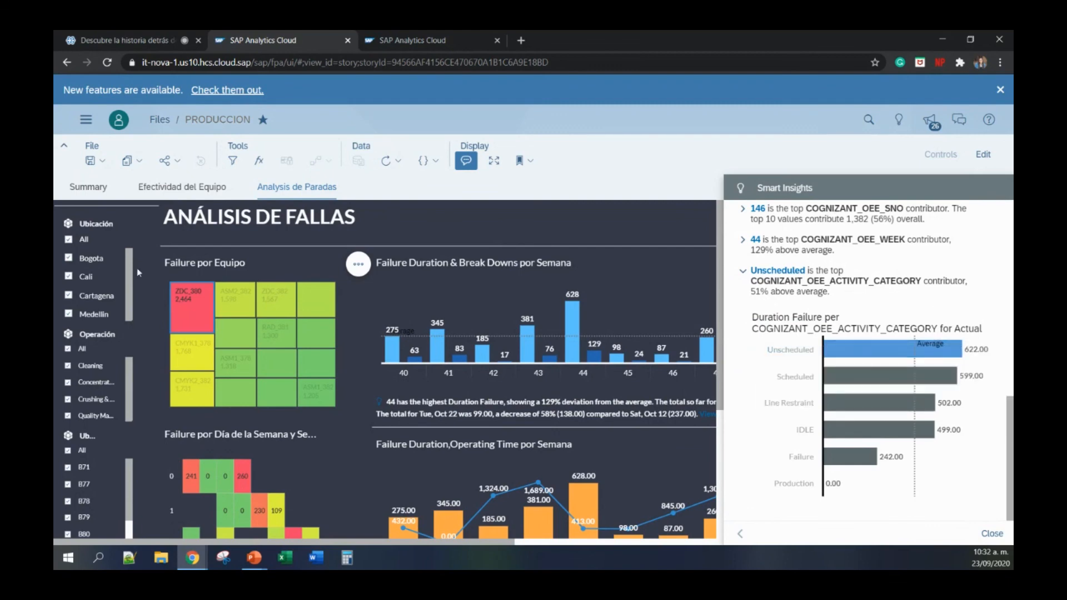
{"action": "mouse_move", "coordinate": [840, 400]}
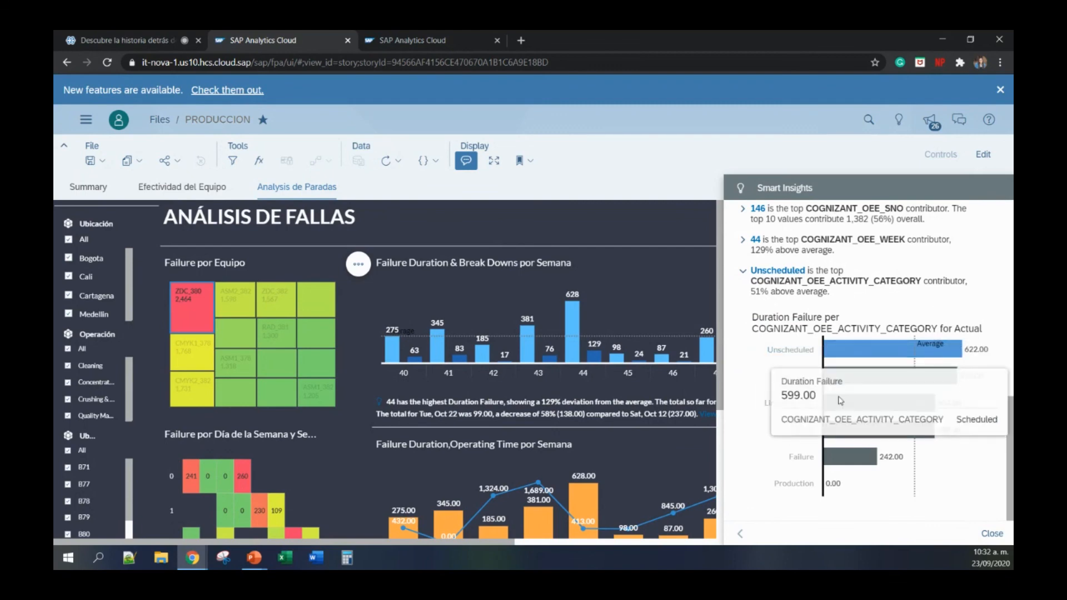
{"action": "scroll", "coordinate": [856, 361], "scroll_direction": "up", "scroll_amount": 5}
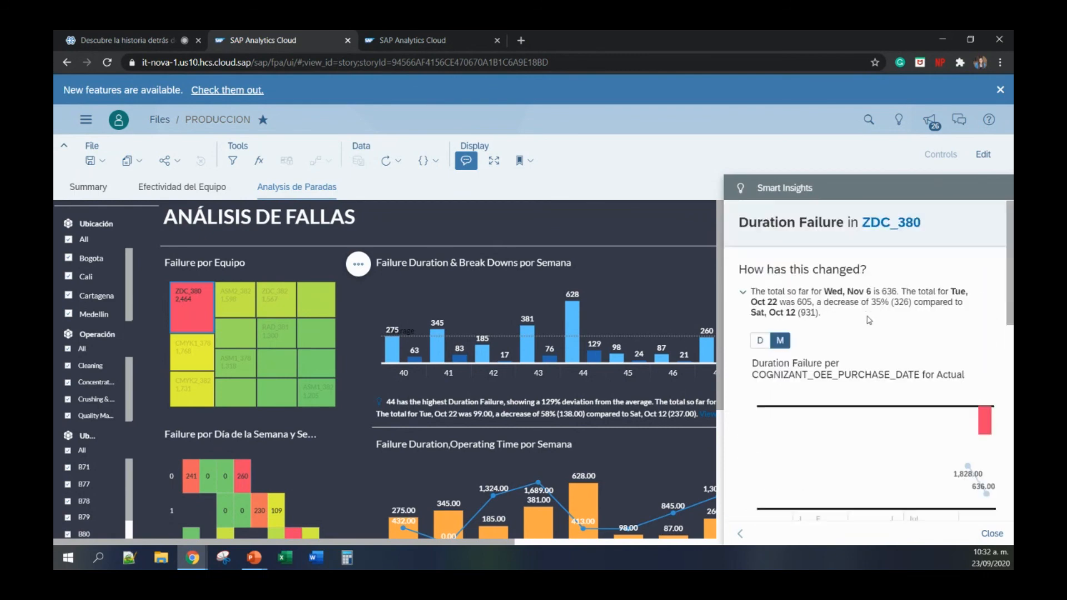
{"action": "mouse_move", "coordinate": [204, 309]}
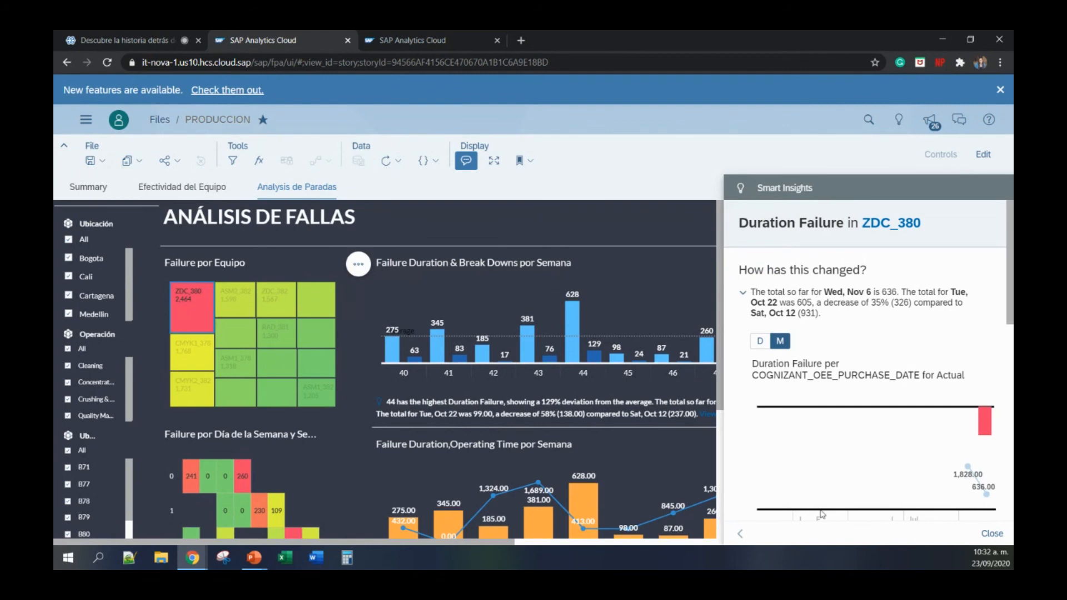
{"action": "left_click", "coordinate": [989, 534]}
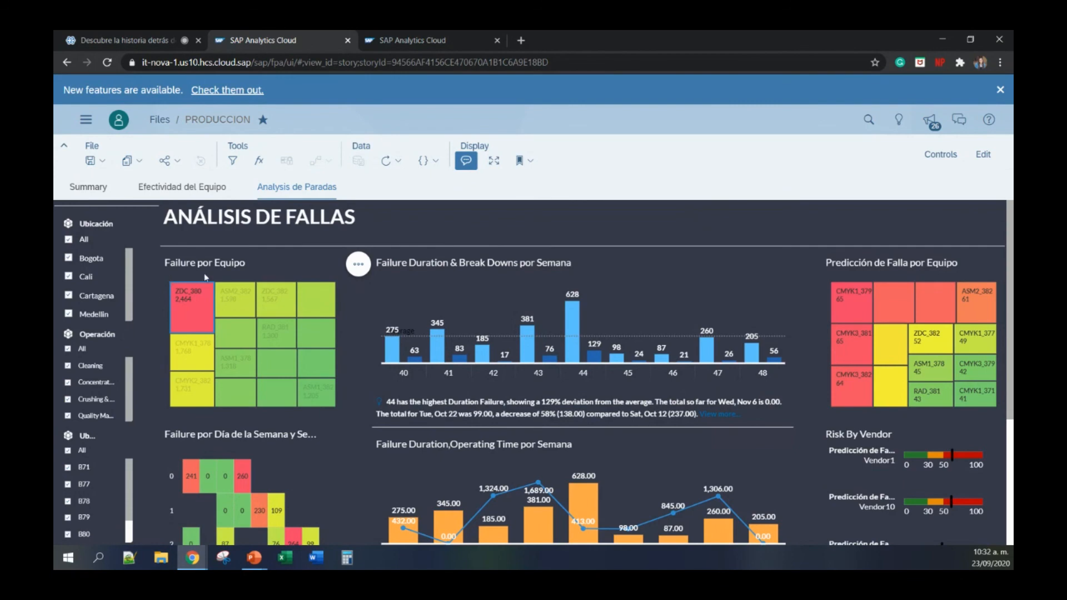
Switch to the Zoho Meeting session and stop sharing the screen.
{"action": "left_click", "coordinate": [140, 37]}
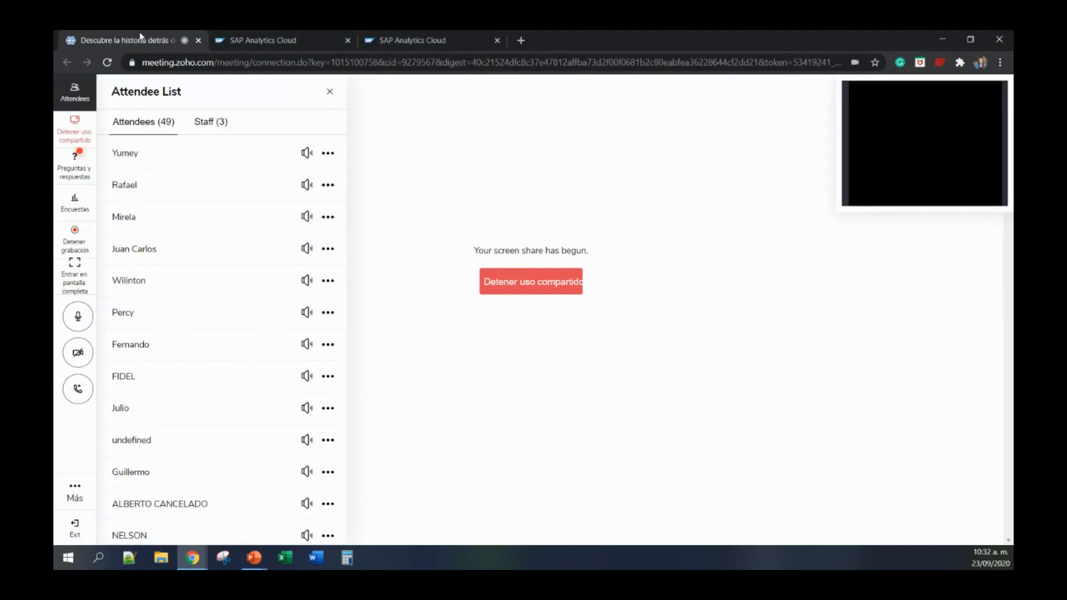
{"action": "left_click", "coordinate": [76, 136]}
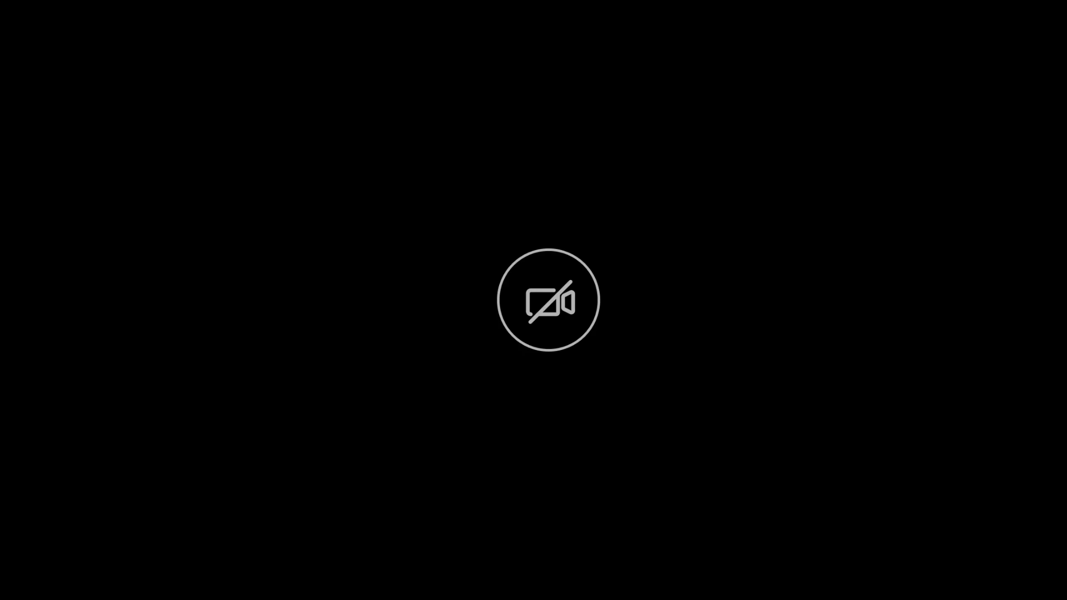